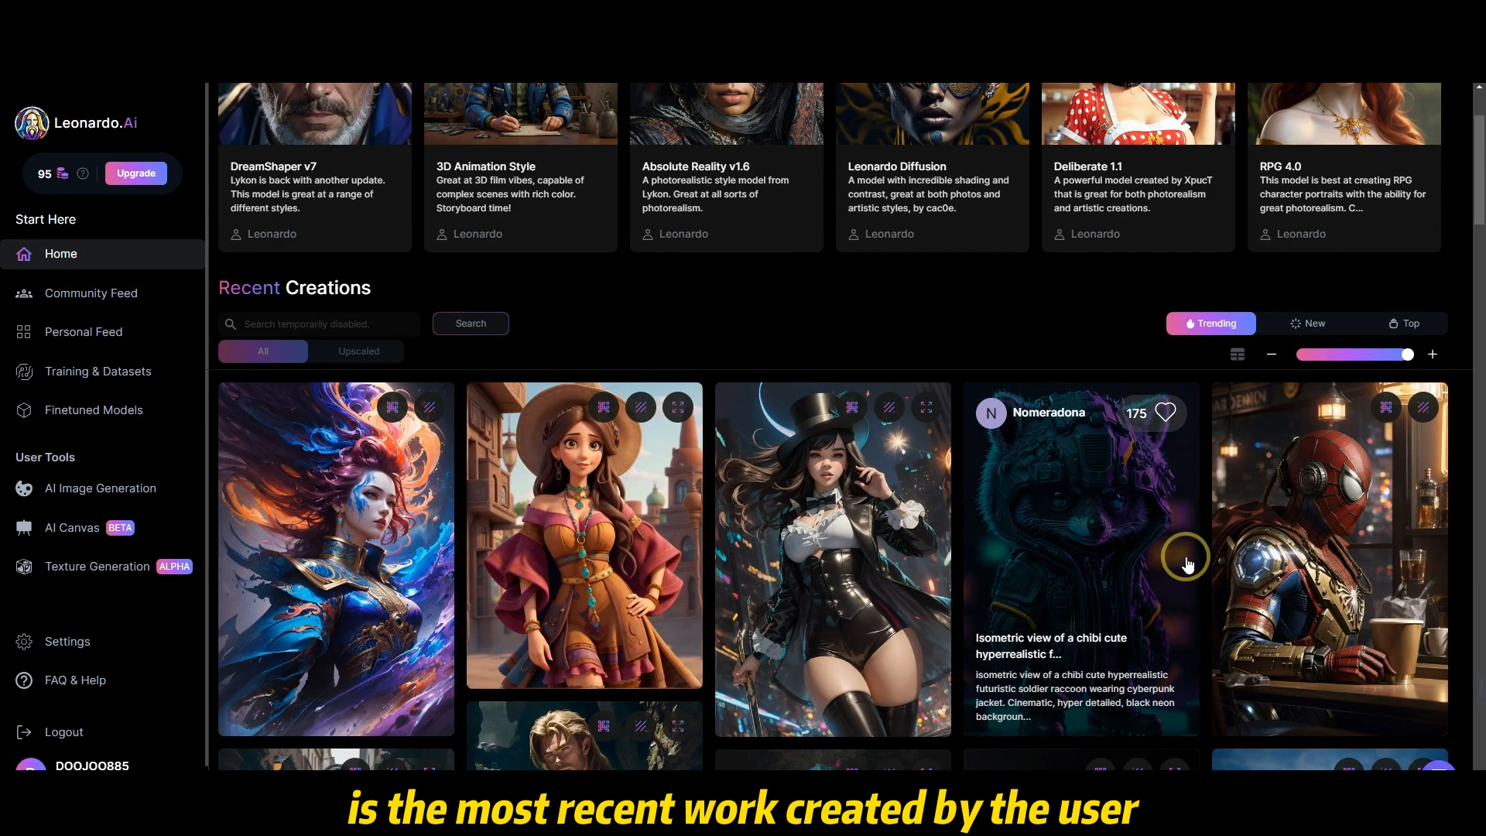
Step: Remix the Maximaliset Rococo artwork from Recent Creations and generate an image at 1024 × 1024 px
{"action": "scroll", "coordinate": [1179, 565], "scroll_direction": "down", "scroll_amount": 2}
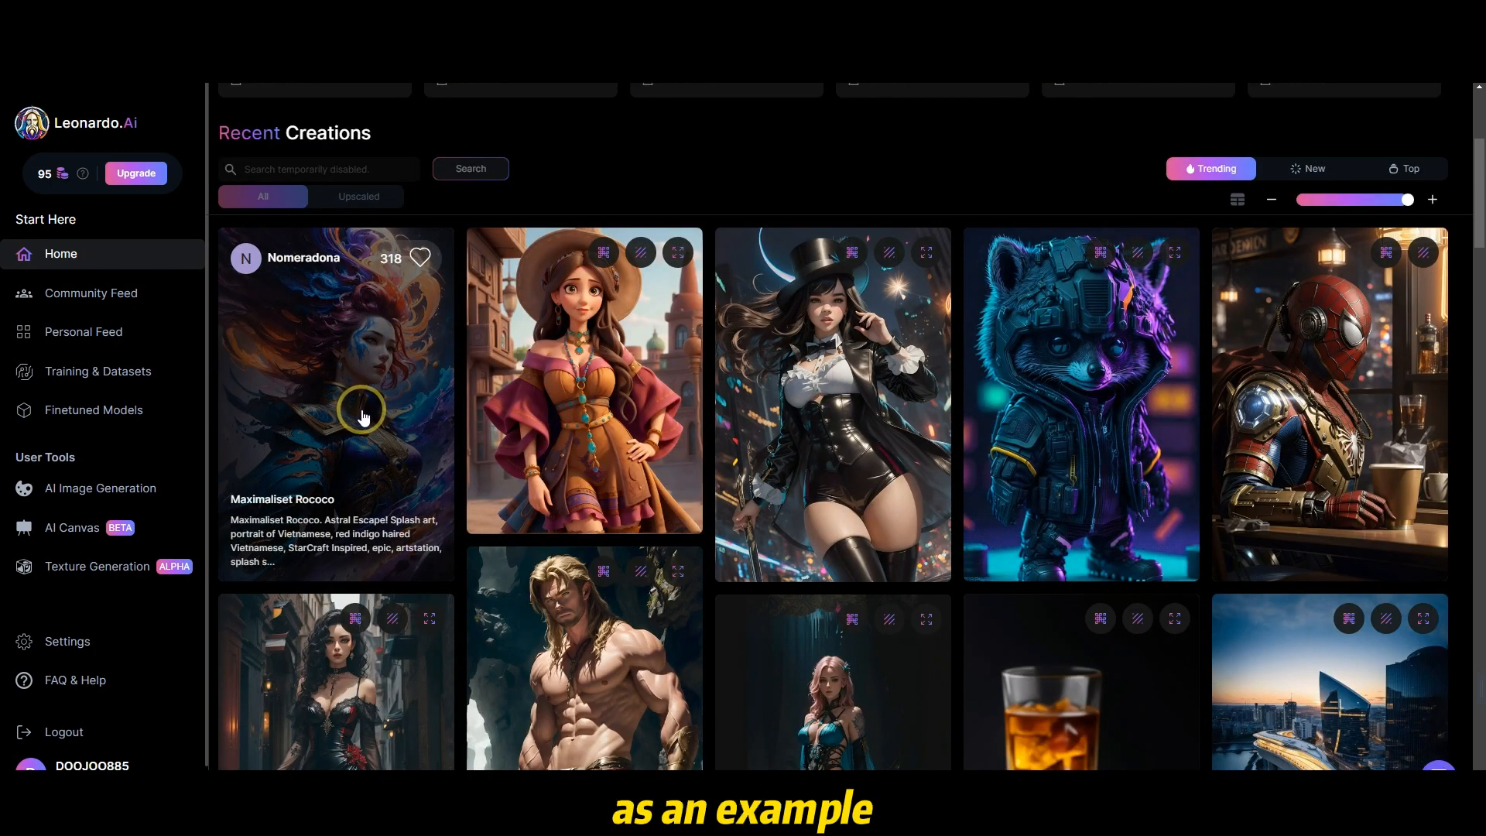
{"action": "left_click", "coordinate": [361, 409]}
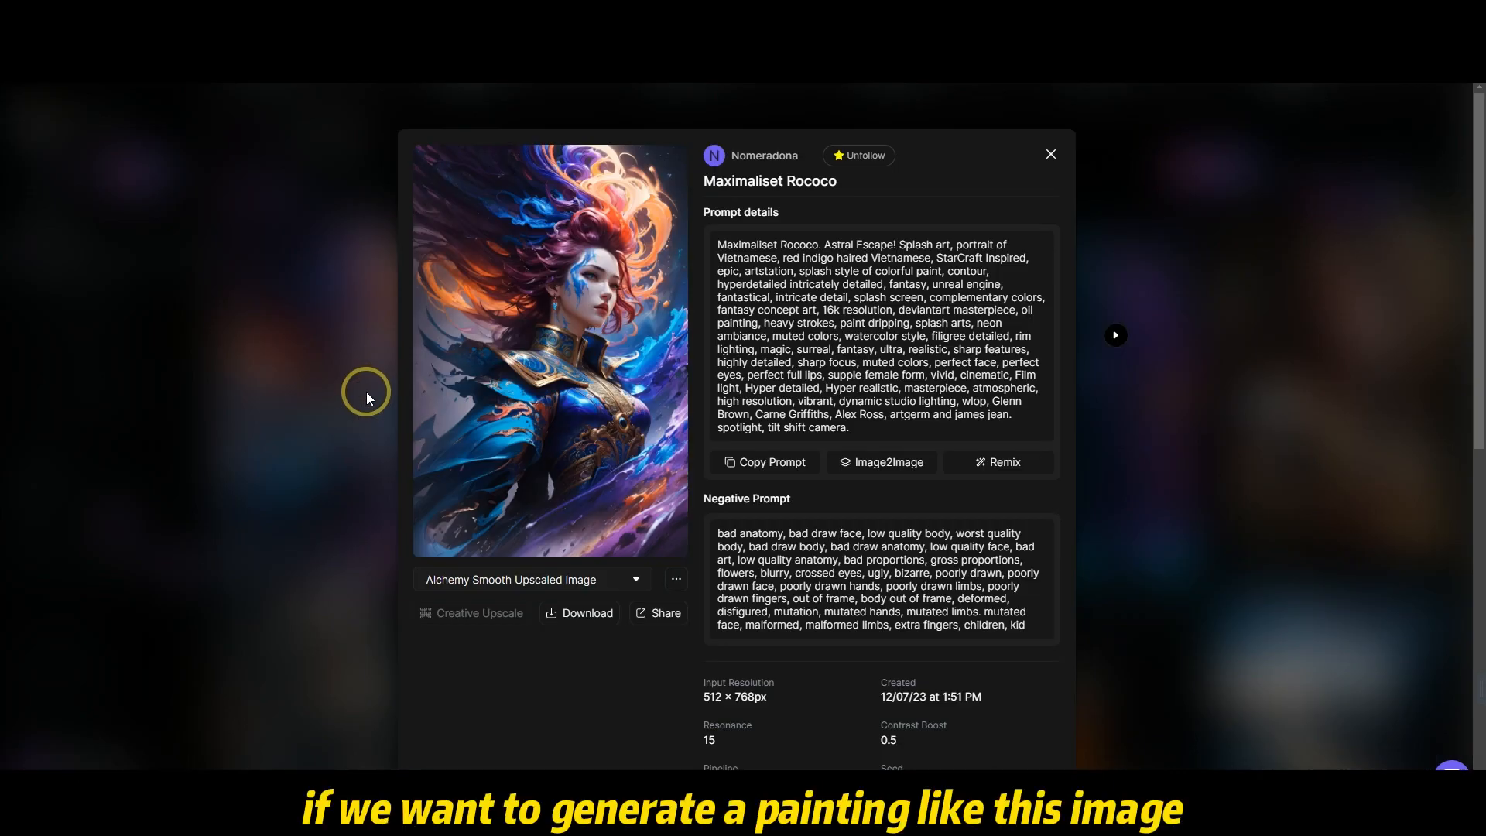
{"action": "left_click", "coordinate": [1003, 464]}
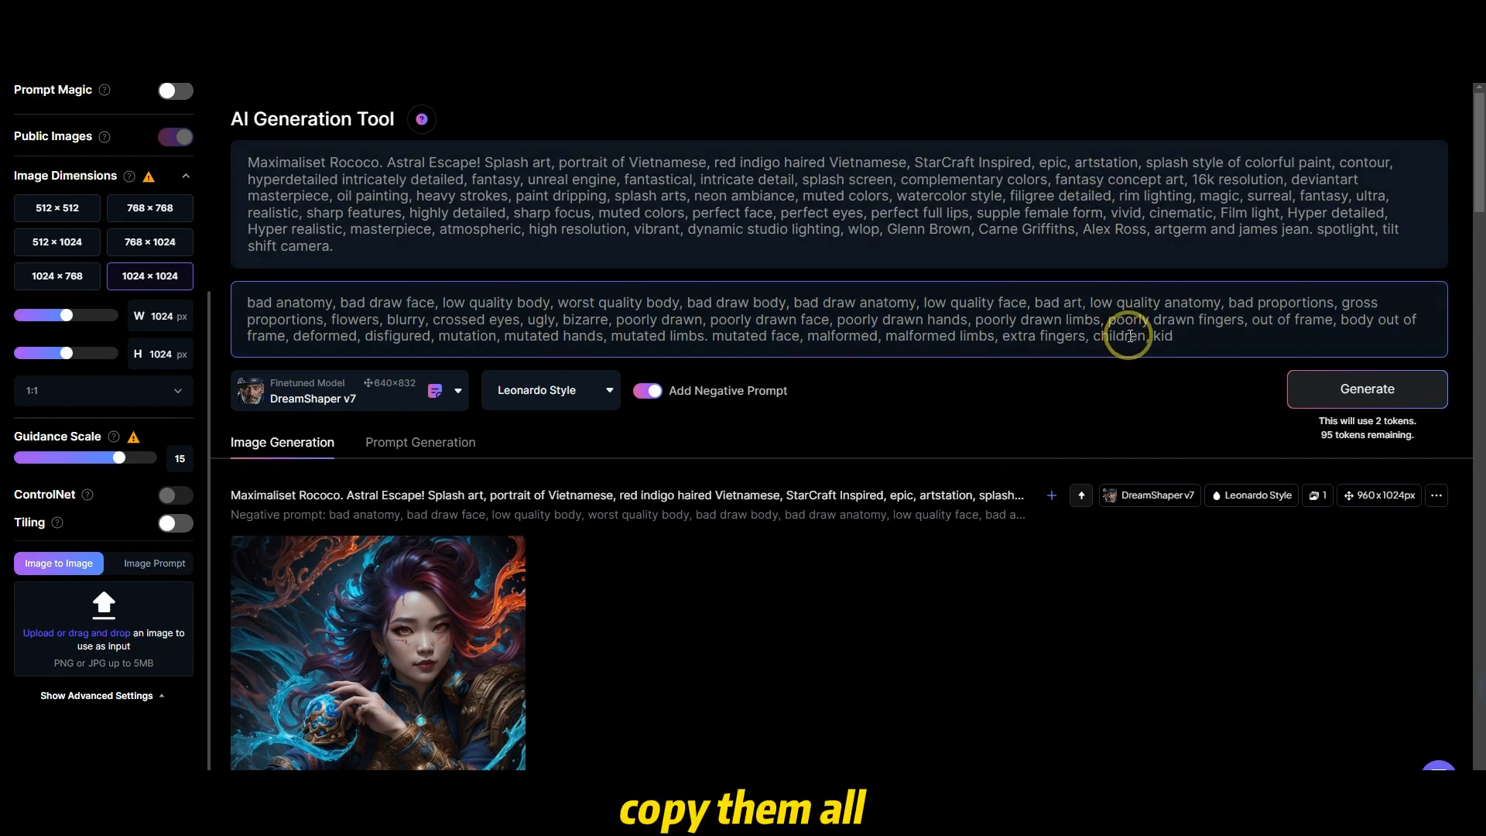
{"action": "left_click", "coordinate": [1388, 403]}
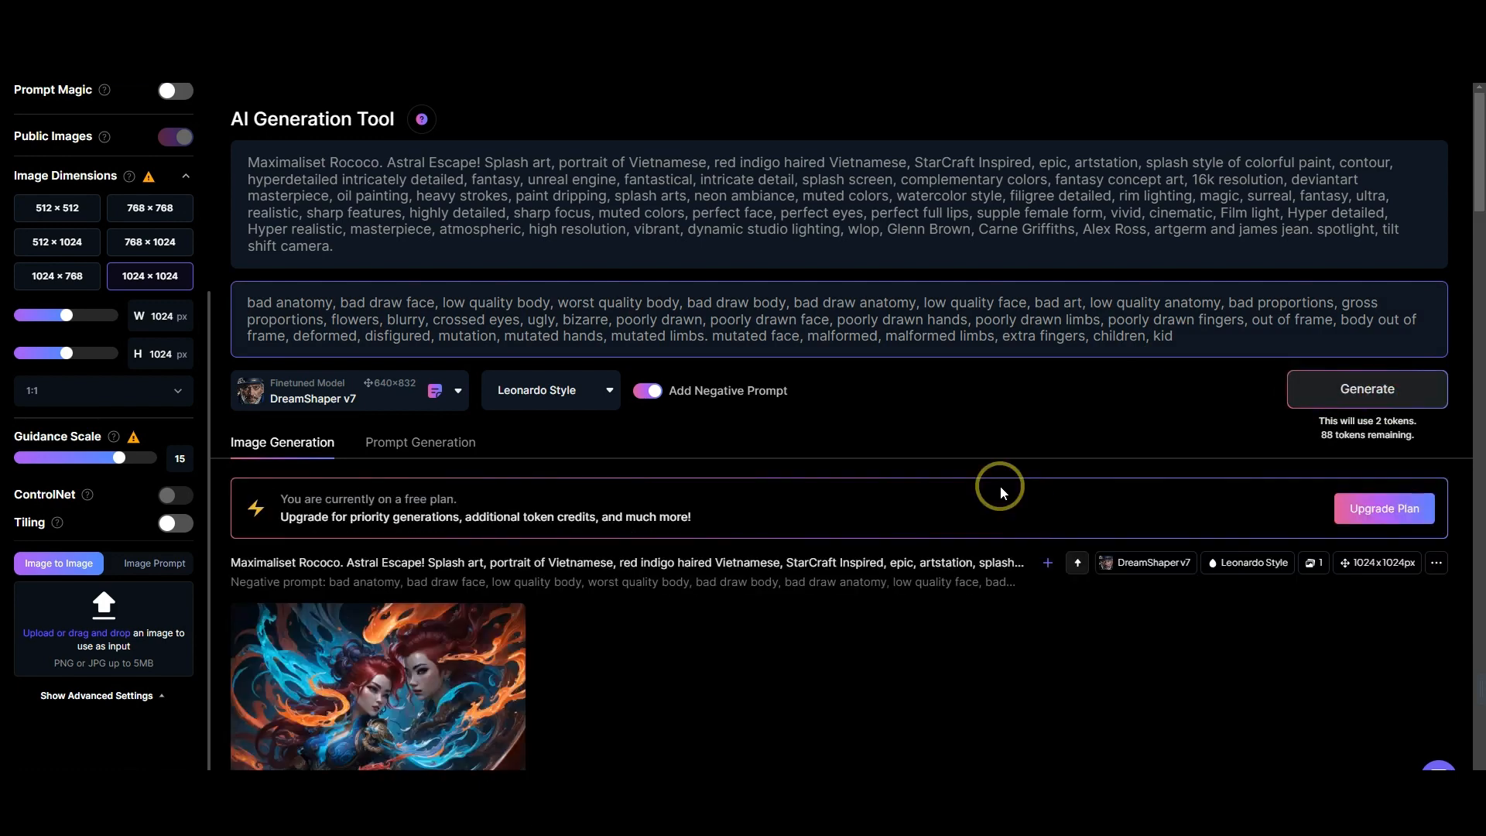
{"action": "scroll", "coordinate": [1002, 485], "scroll_direction": "down", "scroll_amount": 3}
{"action": "scroll", "coordinate": [1002, 484], "scroll_direction": "up", "scroll_amount": 1}
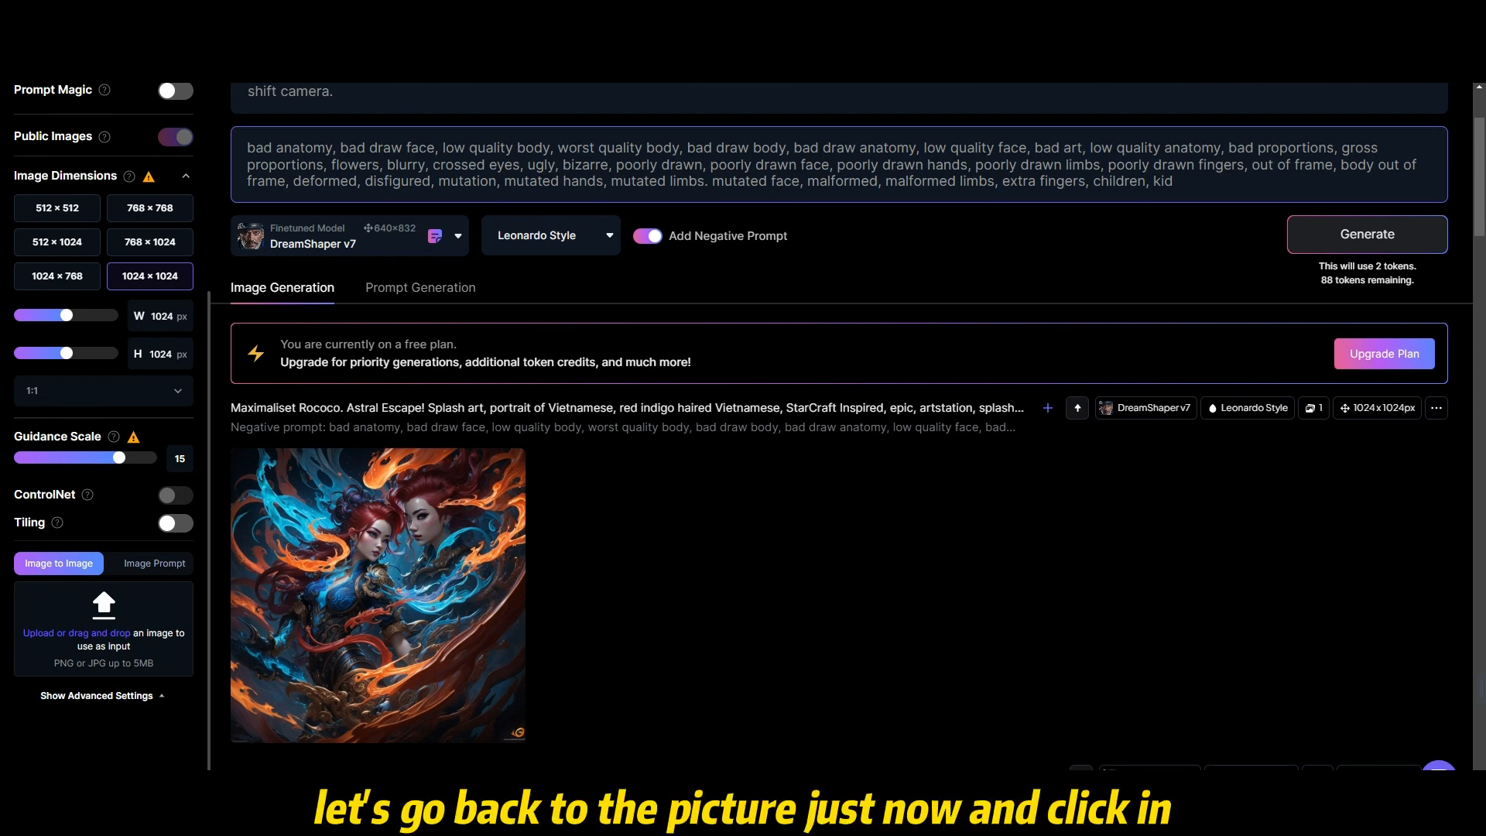
Step: Reopen the Maximaliset Rococo artwork to check its generation settings, and generate a remix at its original 512 × 768 px size
{"action": "scroll", "coordinate": [840, 464], "scroll_direction": "down", "scroll_amount": 2}
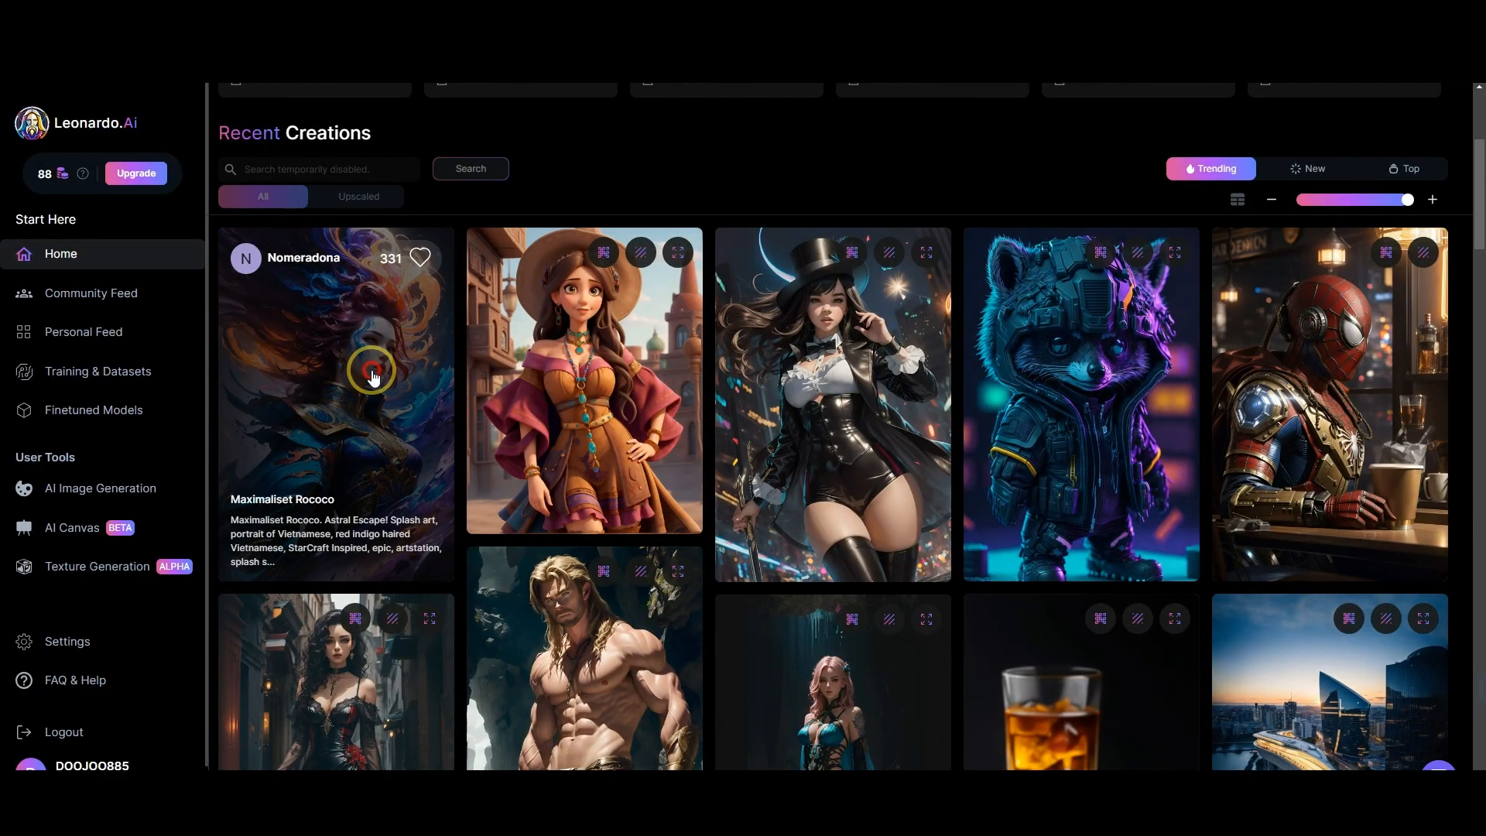
{"action": "left_click", "coordinate": [370, 370]}
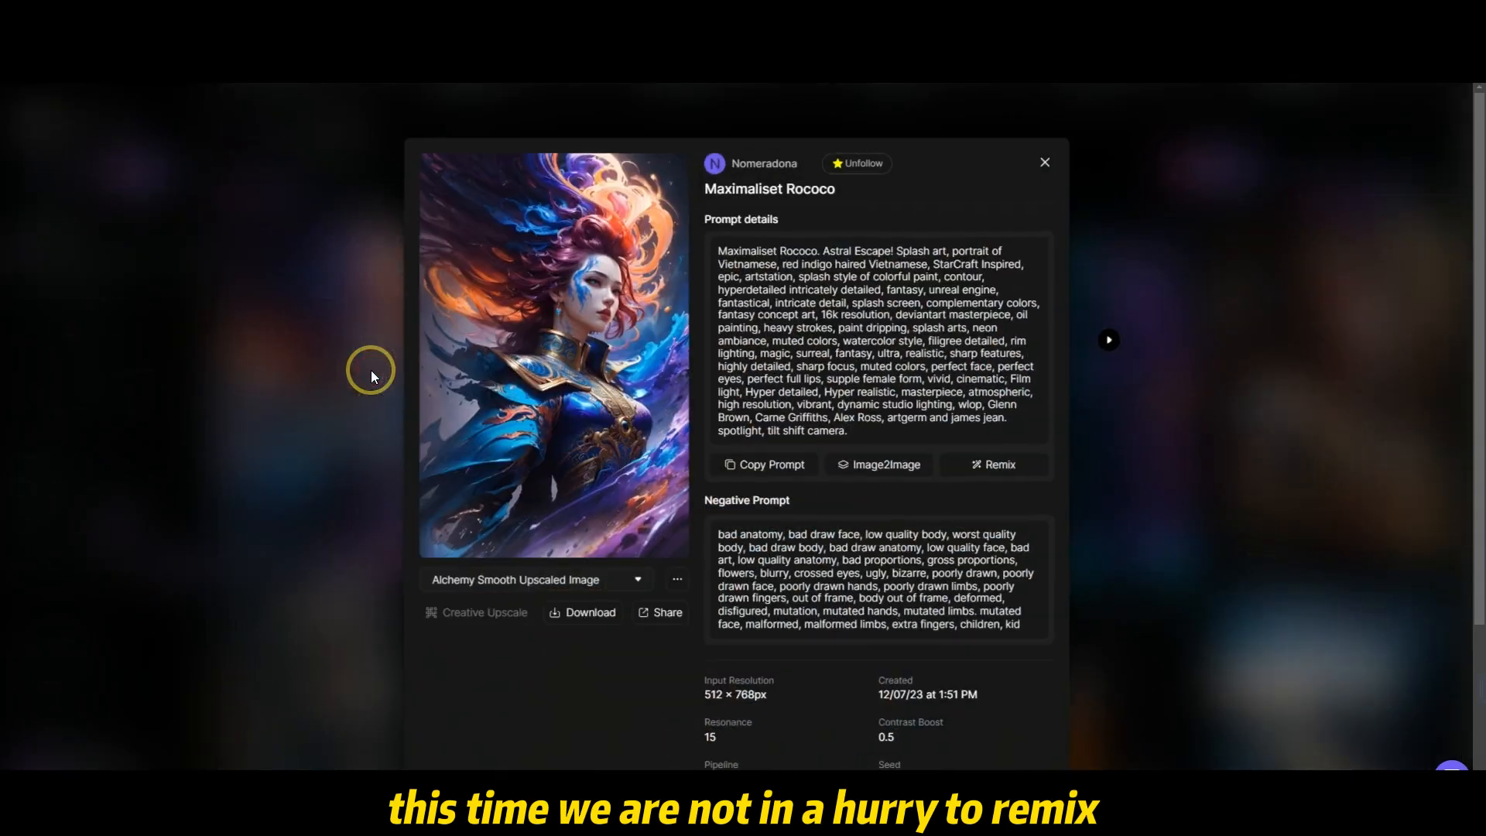
{"action": "scroll", "coordinate": [974, 490], "scroll_direction": "down", "scroll_amount": 1}
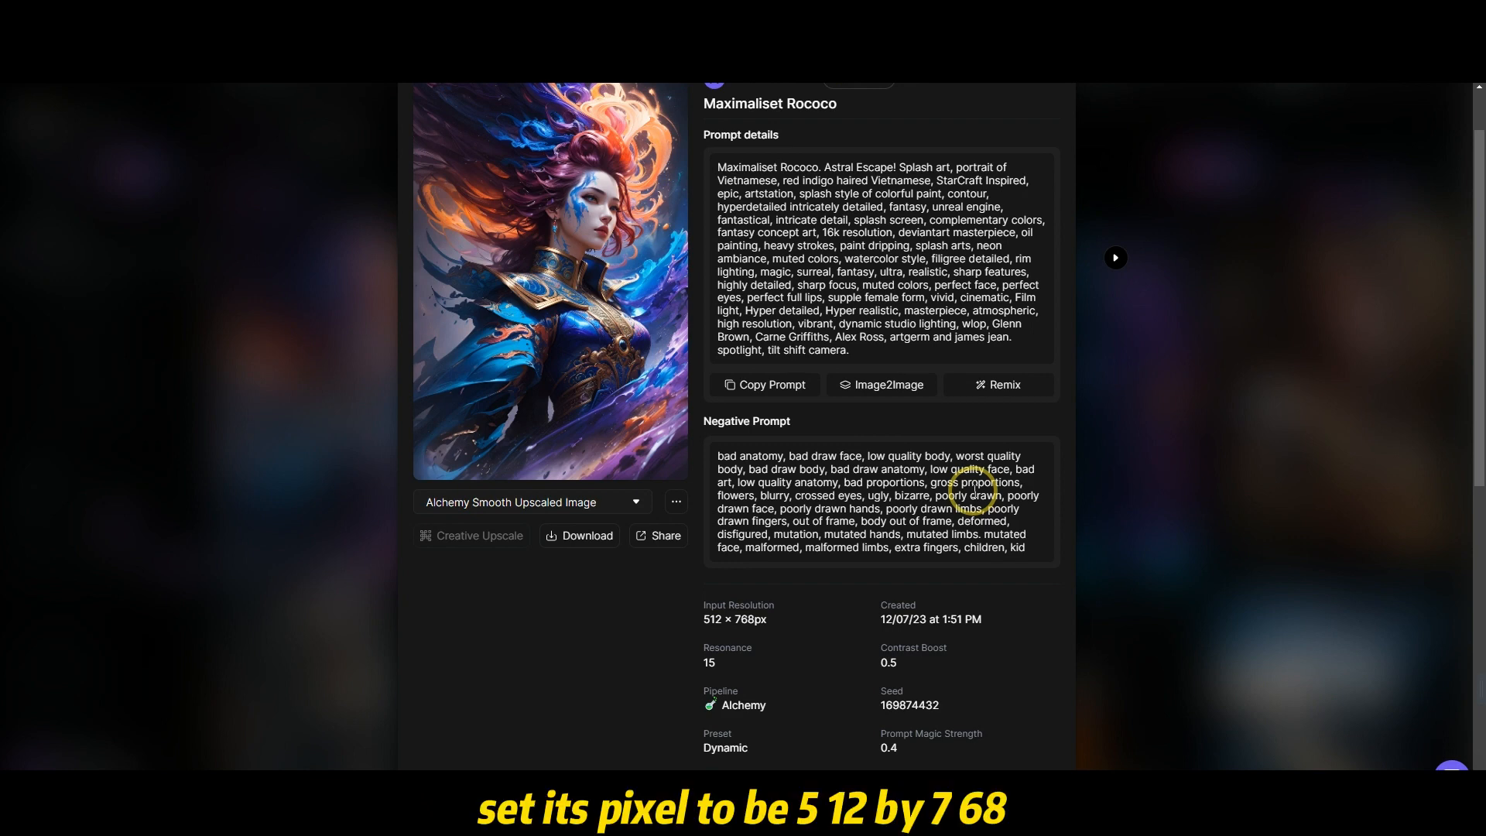
{"action": "scroll", "coordinate": [798, 393], "scroll_direction": "down", "scroll_amount": 3}
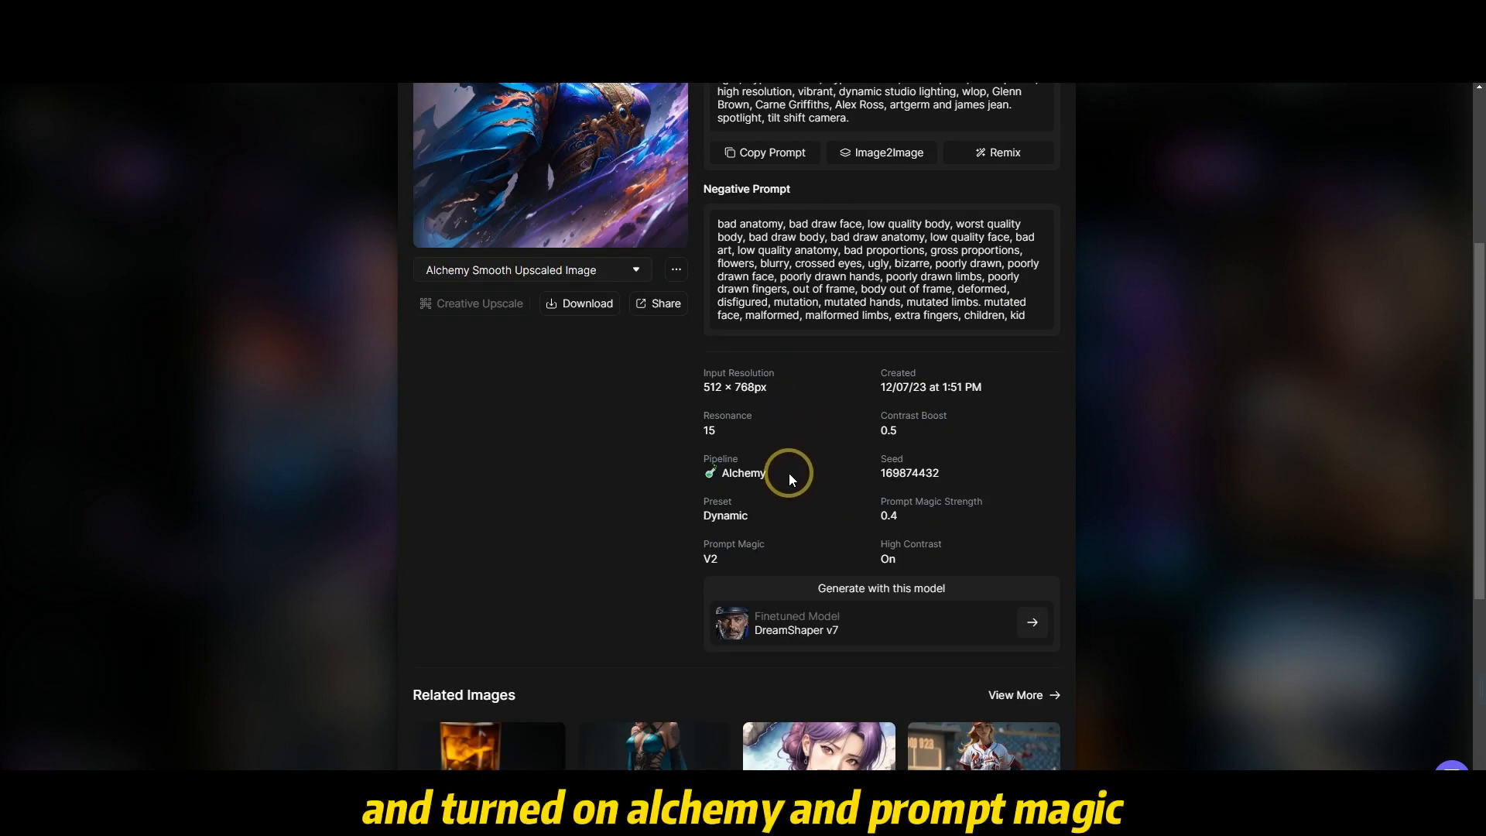
{"action": "scroll", "coordinate": [932, 511], "scroll_direction": "up", "scroll_amount": 3}
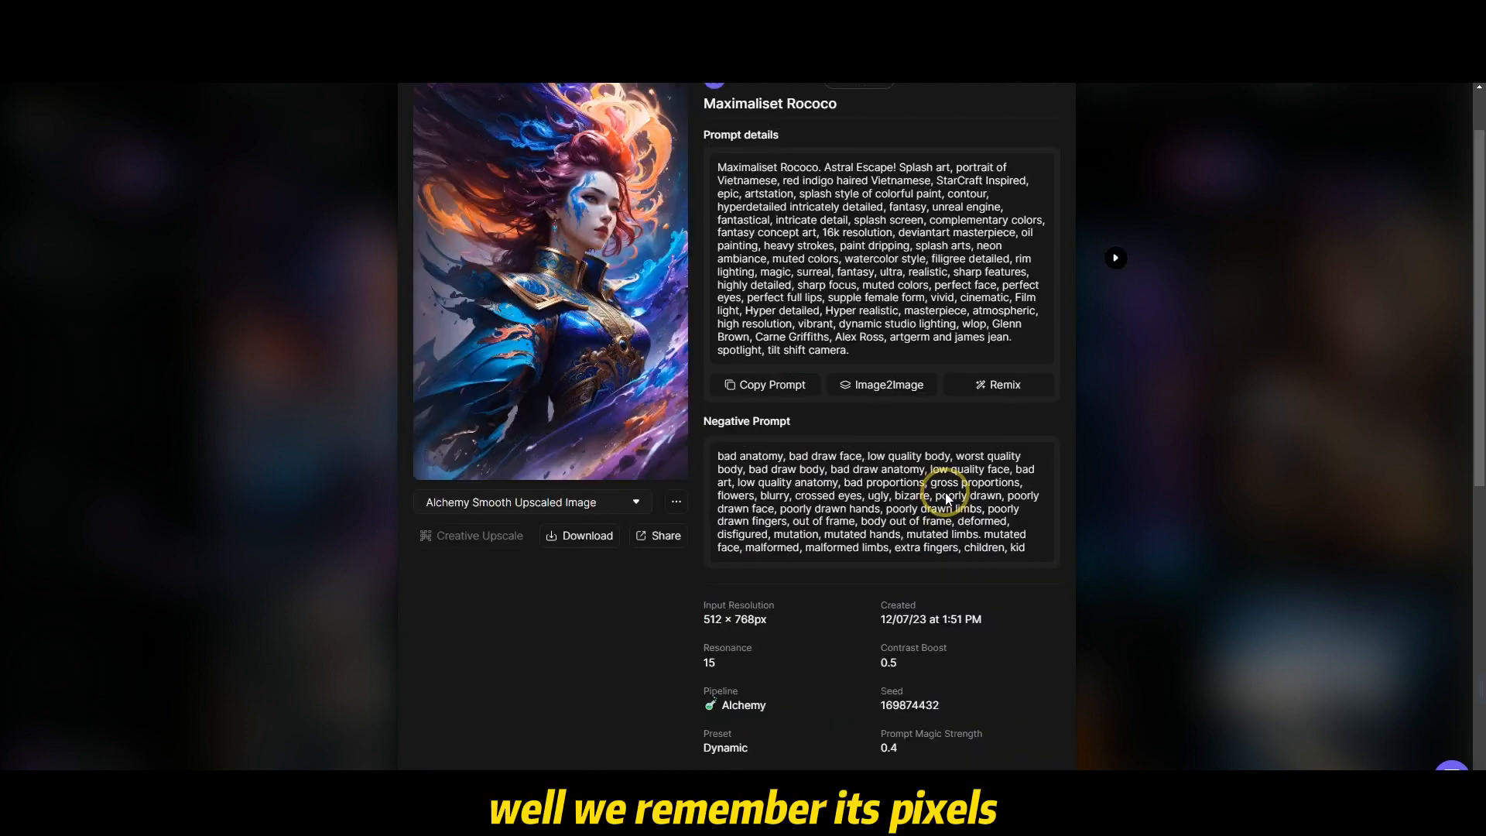
{"action": "left_click", "coordinate": [1004, 387]}
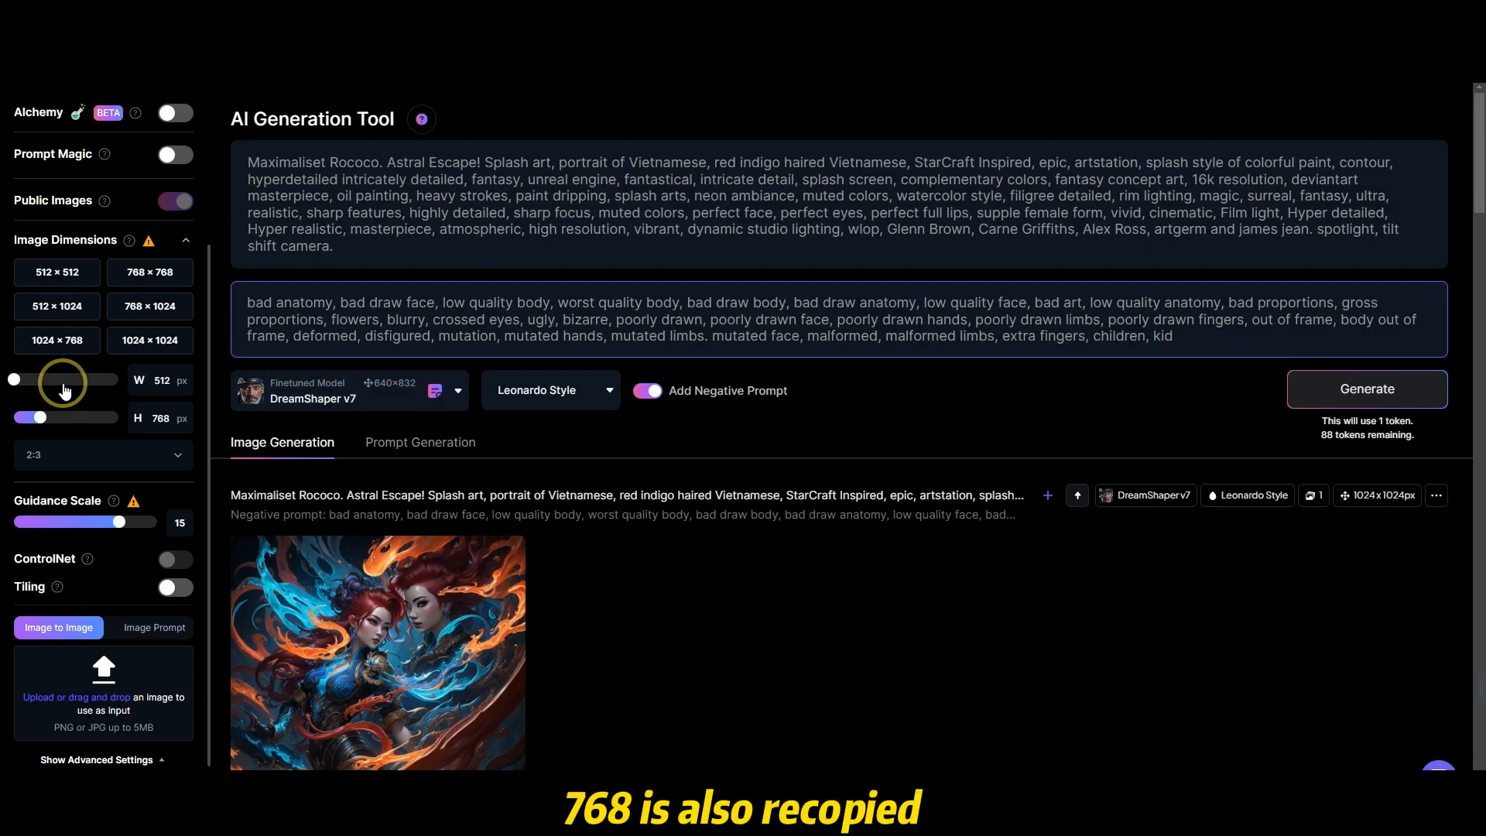
{"action": "left_click", "coordinate": [1376, 393]}
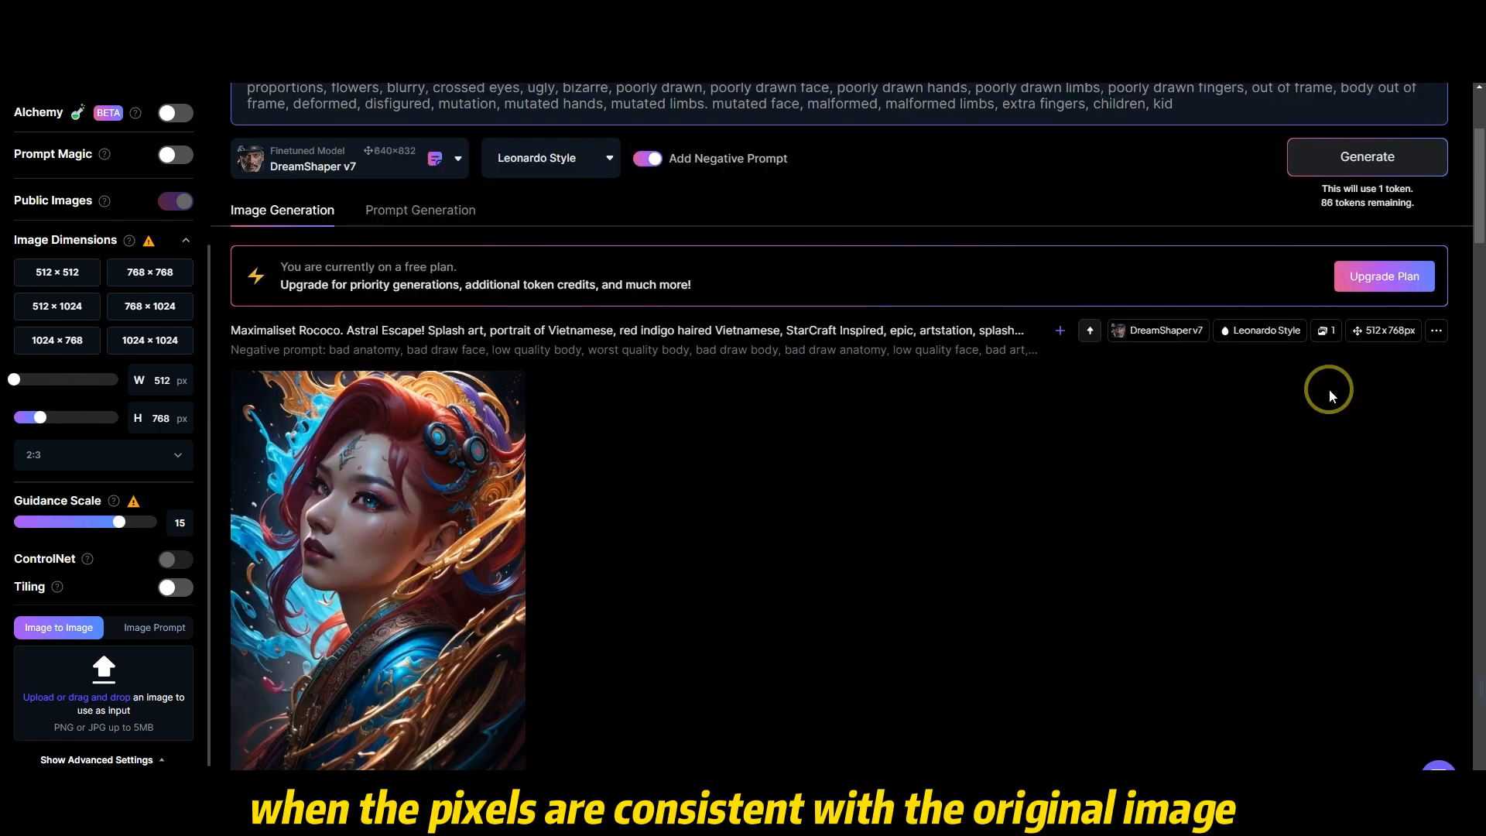
{"action": "scroll", "coordinate": [1330, 389], "scroll_direction": "down", "scroll_amount": 1}
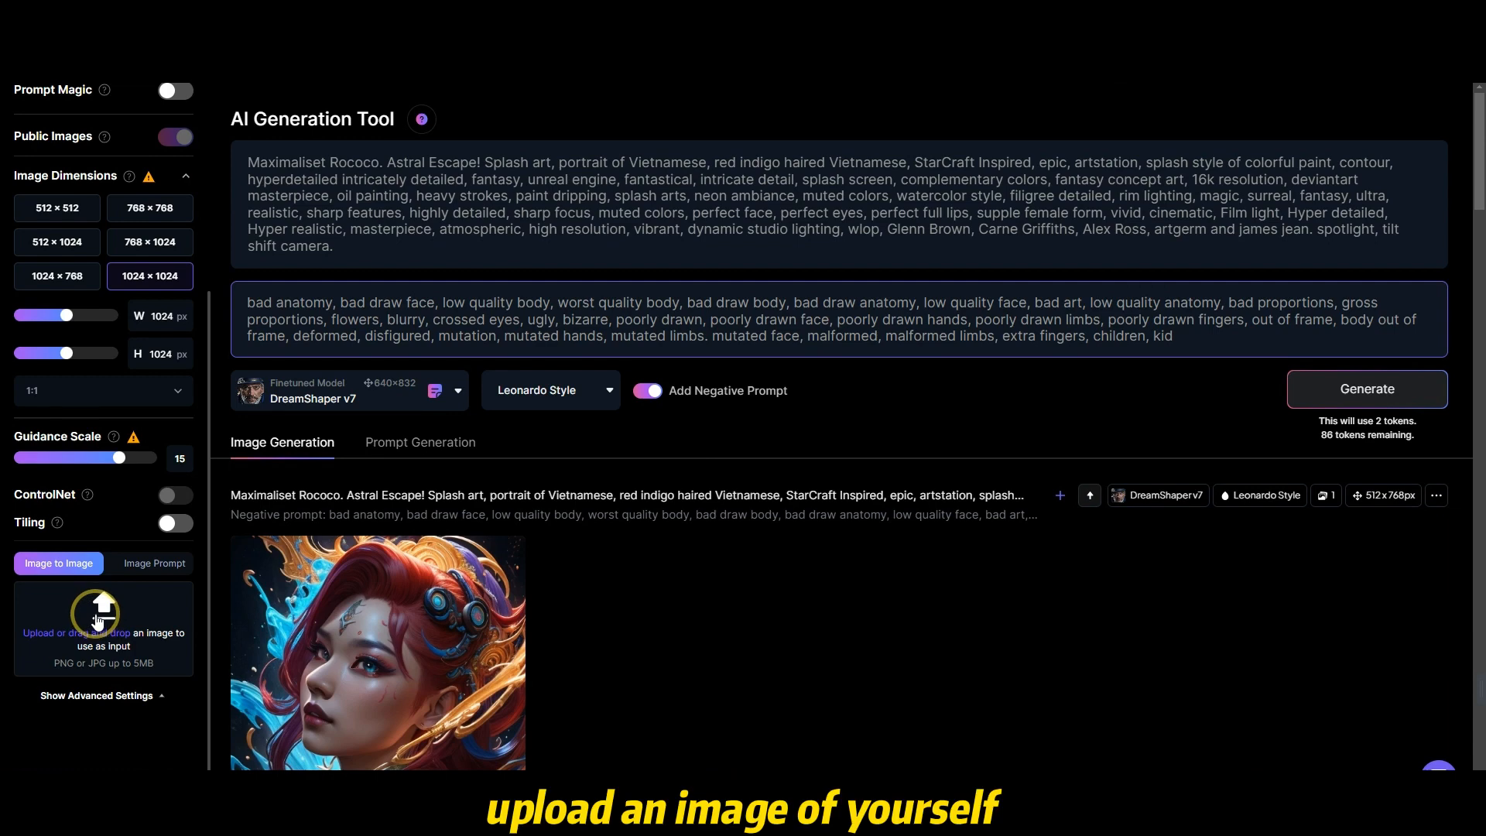
Step: Upload the side-profile photo of the woman with a ponytail as the Image to Image input
{"action": "left_click", "coordinate": [93, 615]}
{"action": "double_click", "coordinate": [373, 652]}
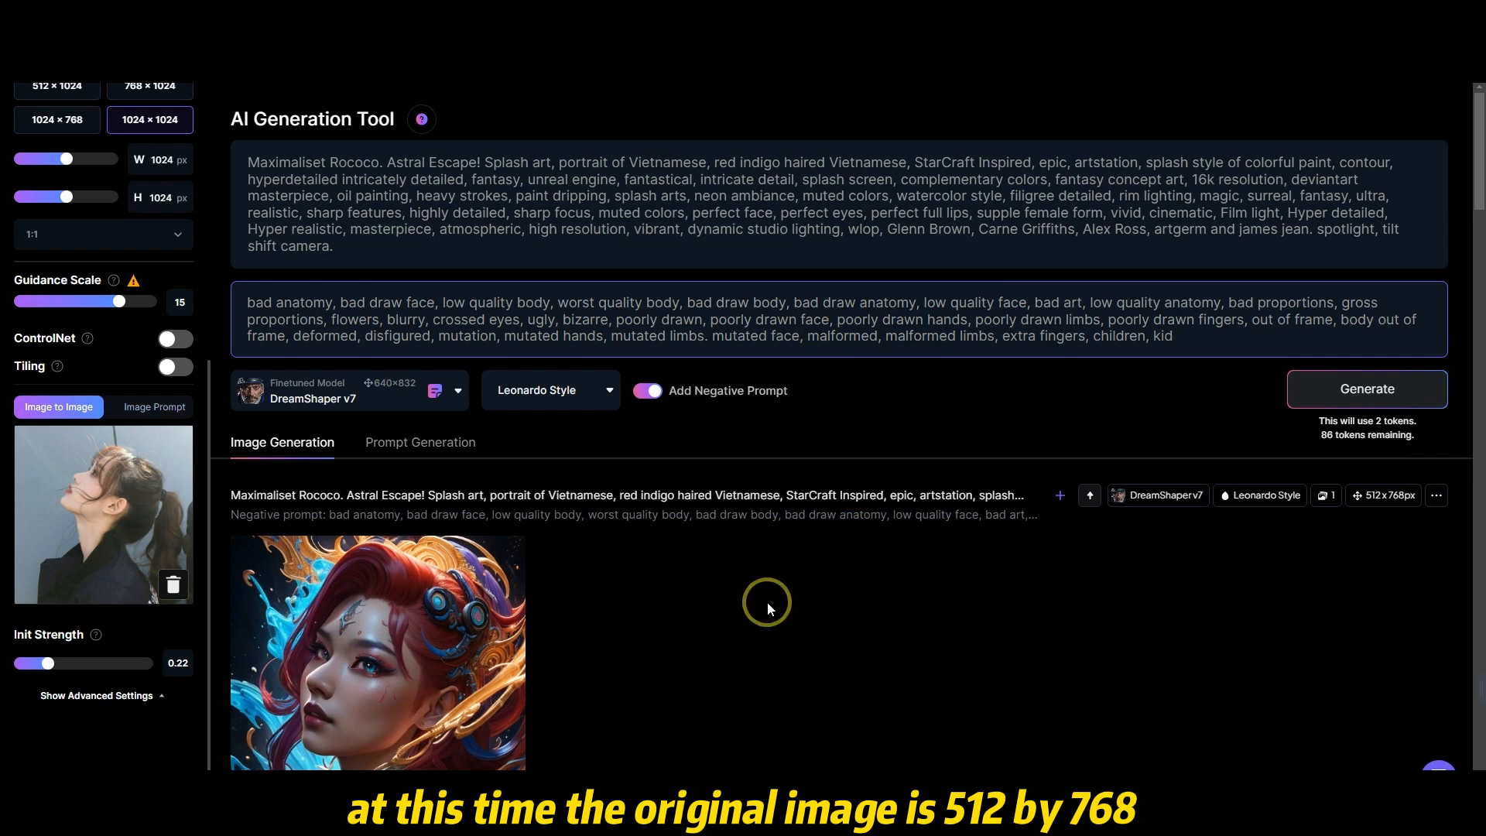
{"action": "scroll", "coordinate": [102, 215], "scroll_direction": "up", "scroll_amount": 1}
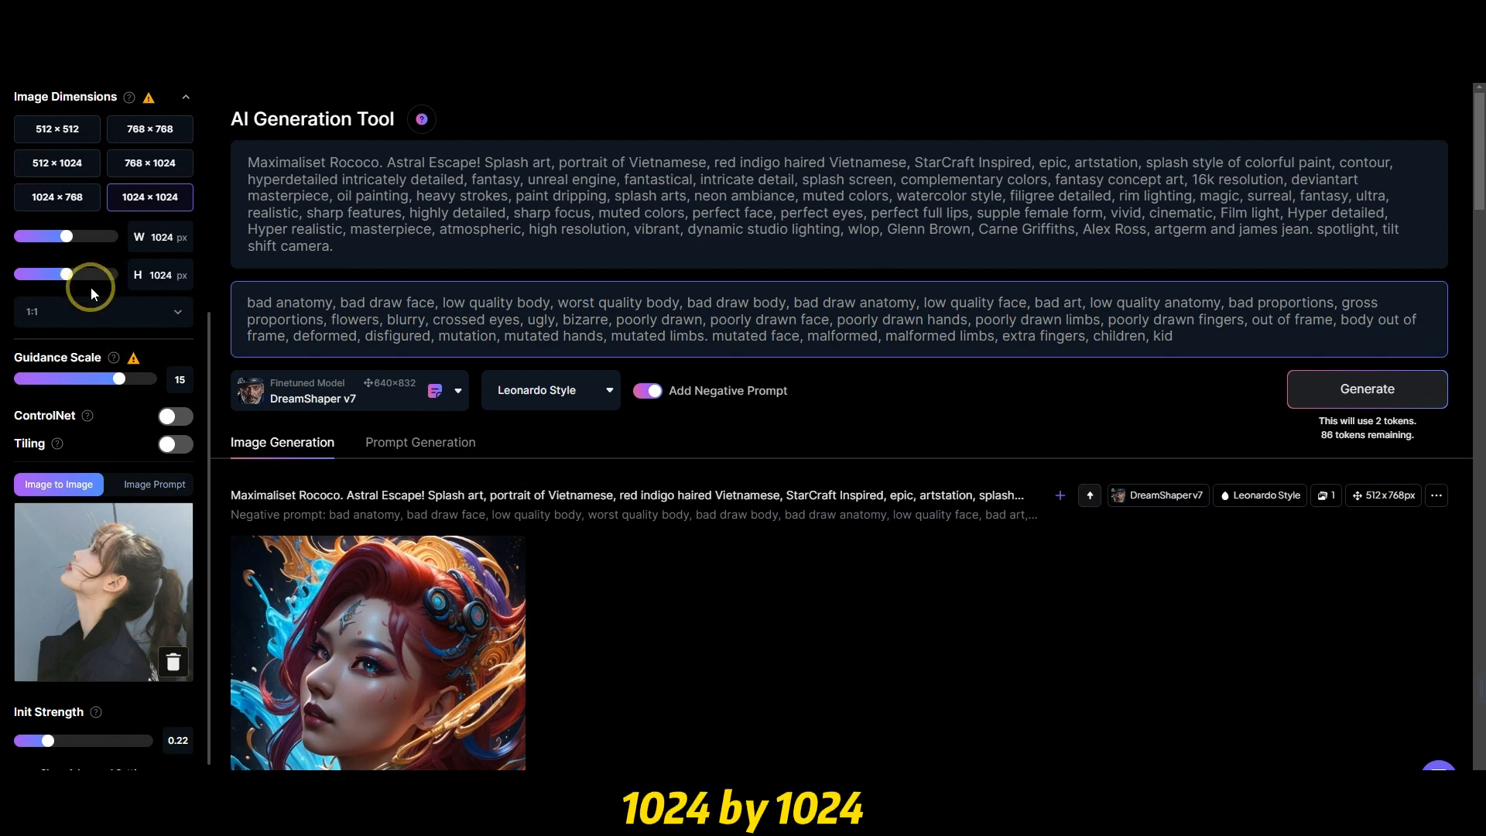
{"action": "scroll", "coordinate": [91, 287], "scroll_direction": "down", "scroll_amount": 1}
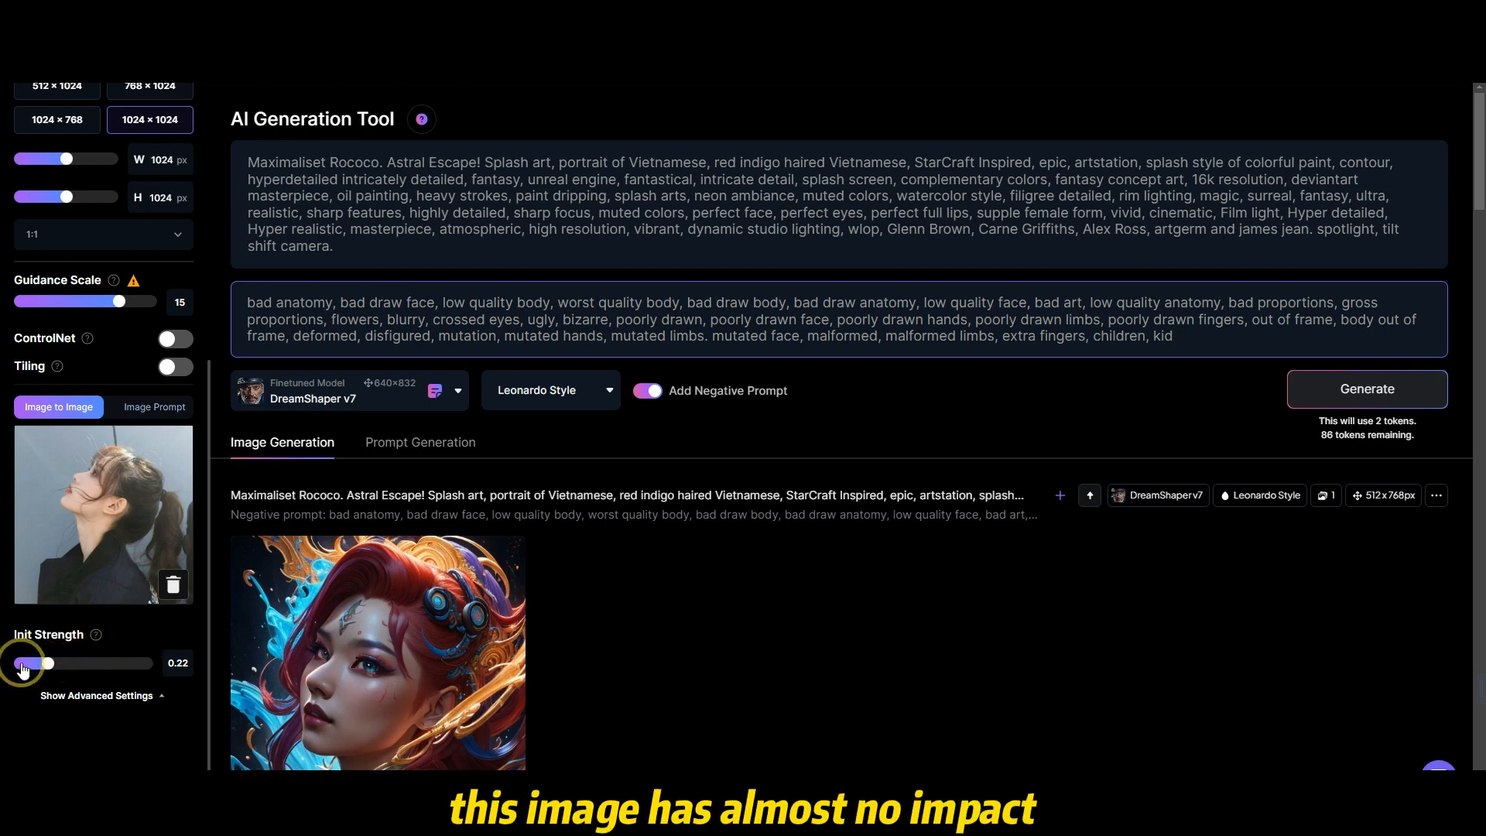
Step: Set the uploaded photo's Init Strength to 0.87 and generate an image
{"action": "left_click_drag", "start_coordinate": [21, 673], "coordinate": [148, 670]}
{"action": "left_click", "coordinate": [1367, 389]}
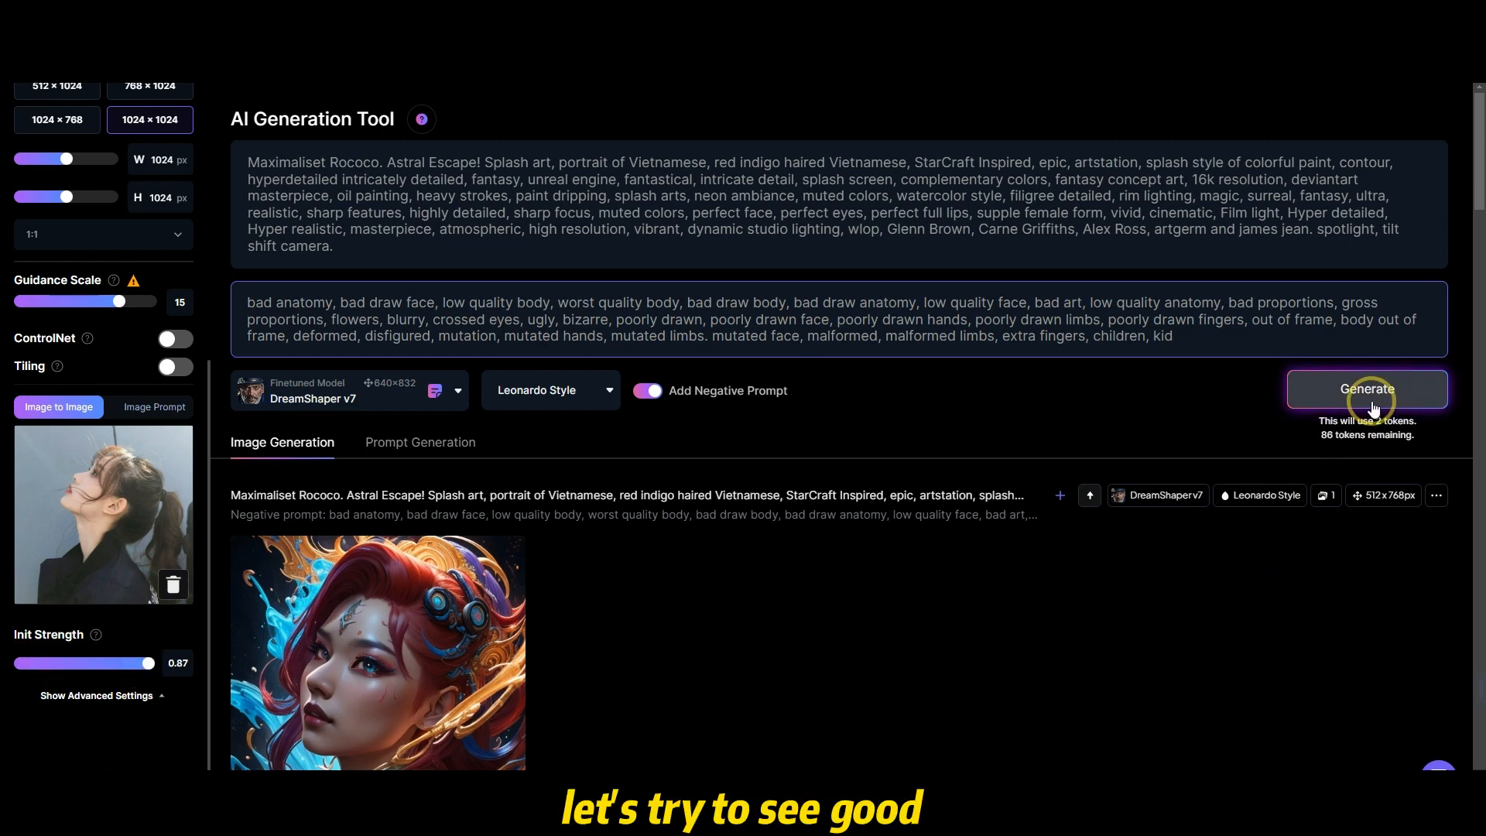
{"action": "scroll", "coordinate": [1111, 478], "scroll_direction": "down", "scroll_amount": 4}
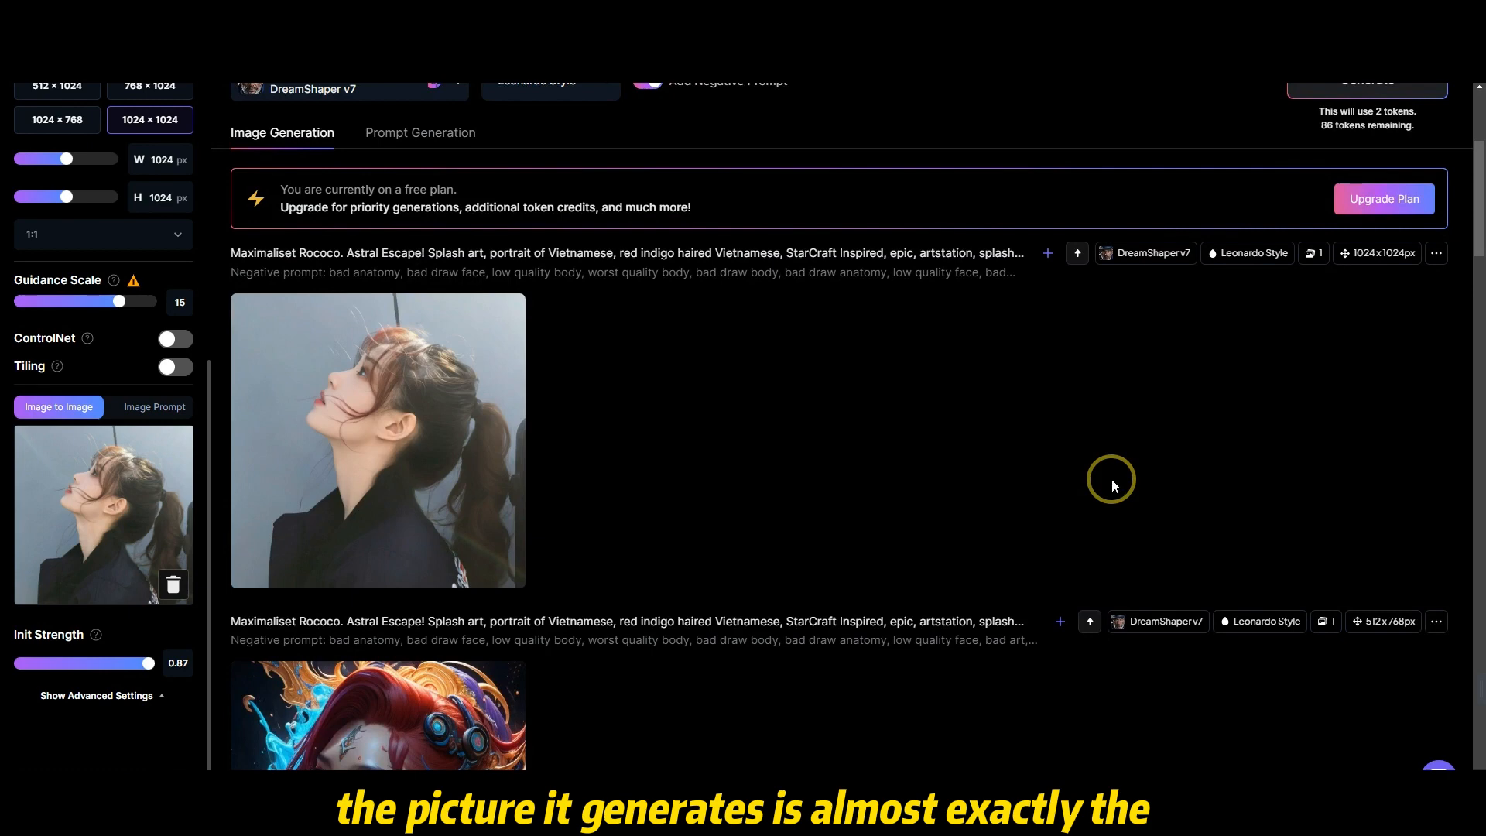
Step: Set the Init Strength to 0.46 and generate another image from the photo
{"action": "left_click", "coordinate": [85, 666]}
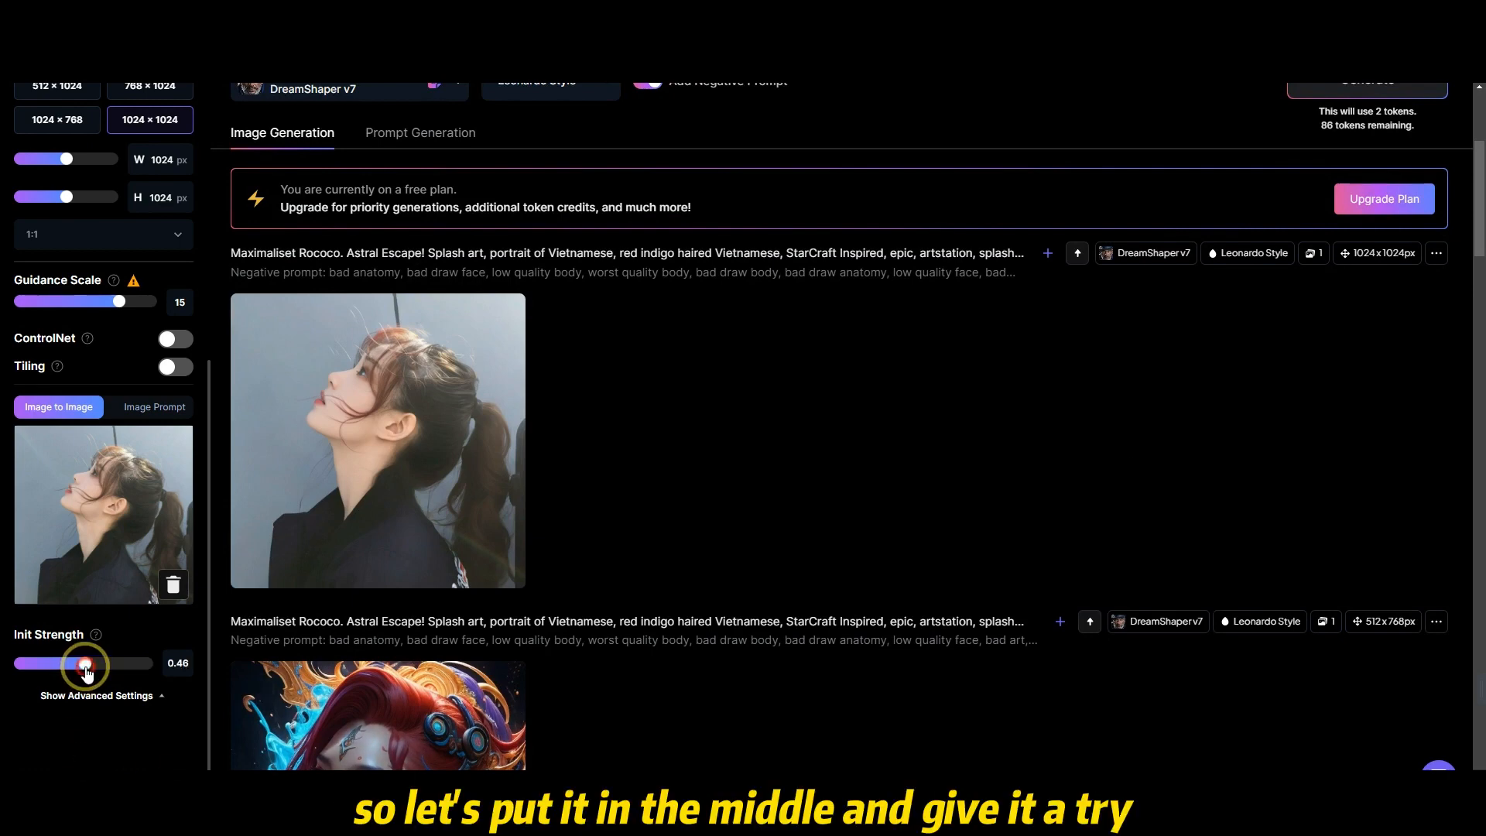
{"action": "scroll", "coordinate": [790, 623], "scroll_direction": "up", "scroll_amount": 4}
{"action": "left_click", "coordinate": [1344, 389]}
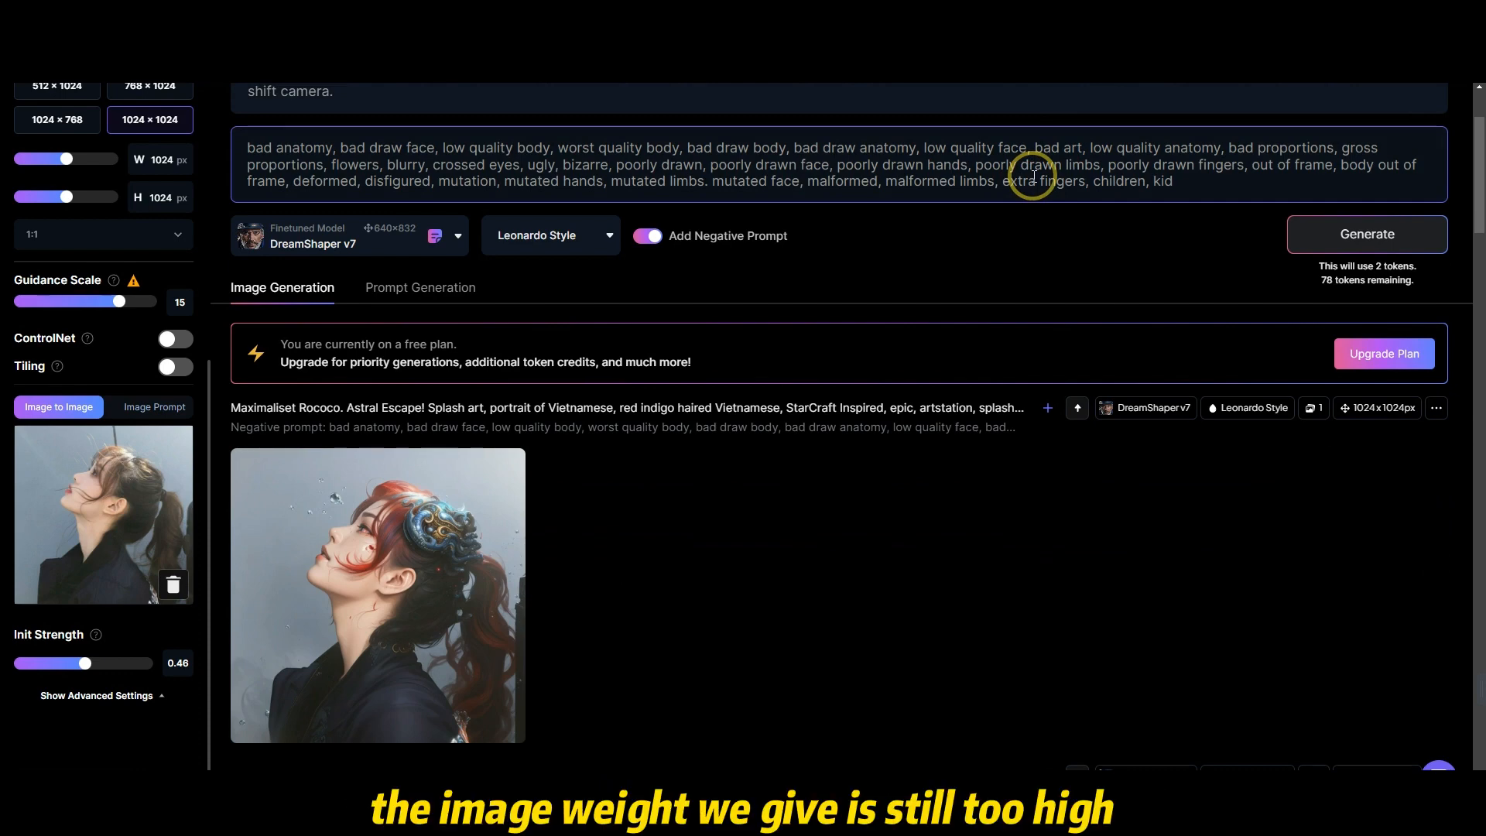
Step: Set the Init Strength to 0.16, generate another image, and compare it with the earlier results
{"action": "left_click", "coordinate": [41, 663]}
{"action": "left_click", "coordinate": [1341, 237]}
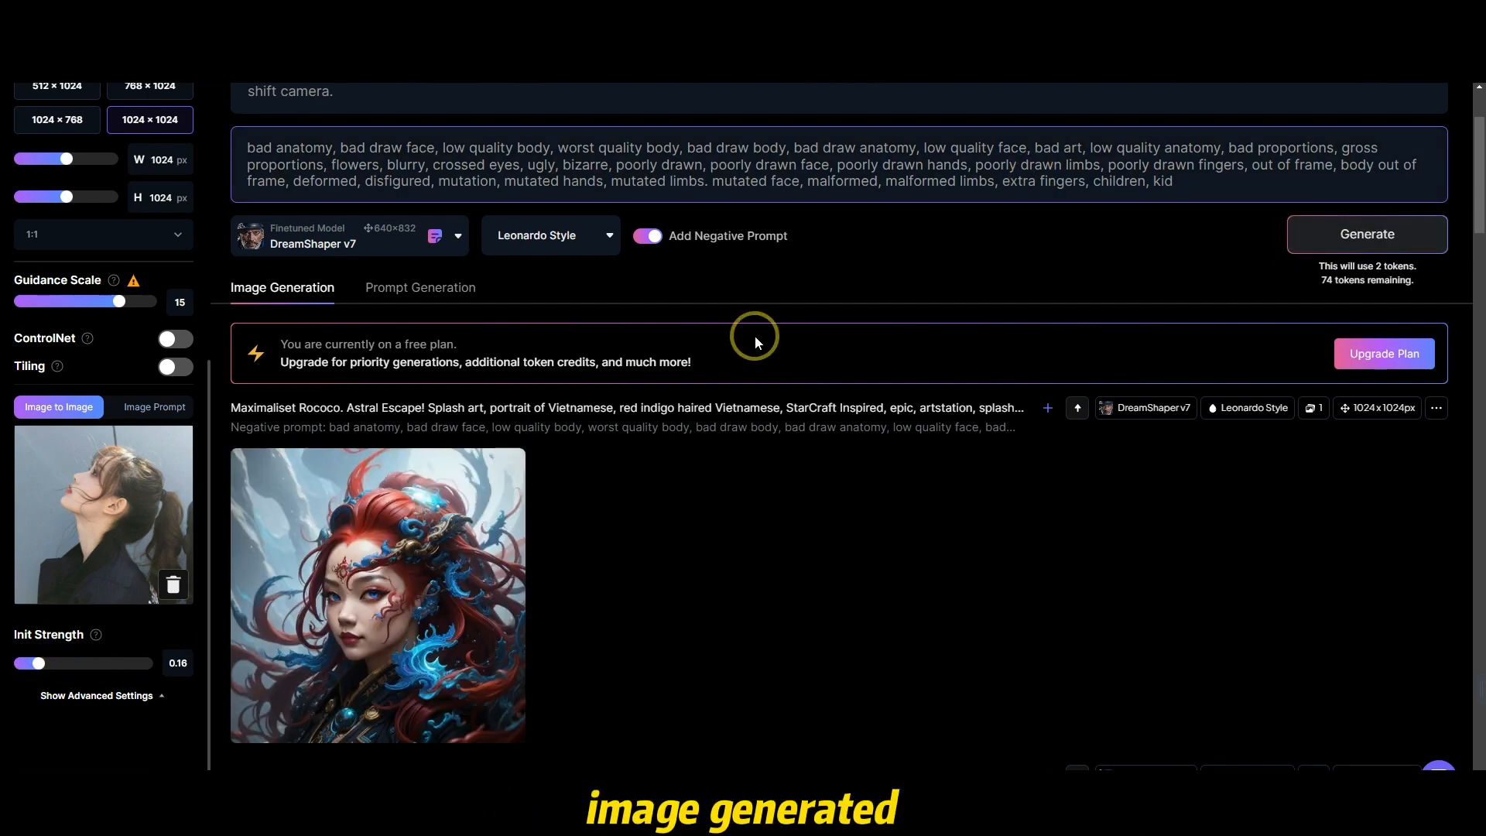
{"action": "scroll", "coordinate": [755, 336], "scroll_direction": "down", "scroll_amount": 2}
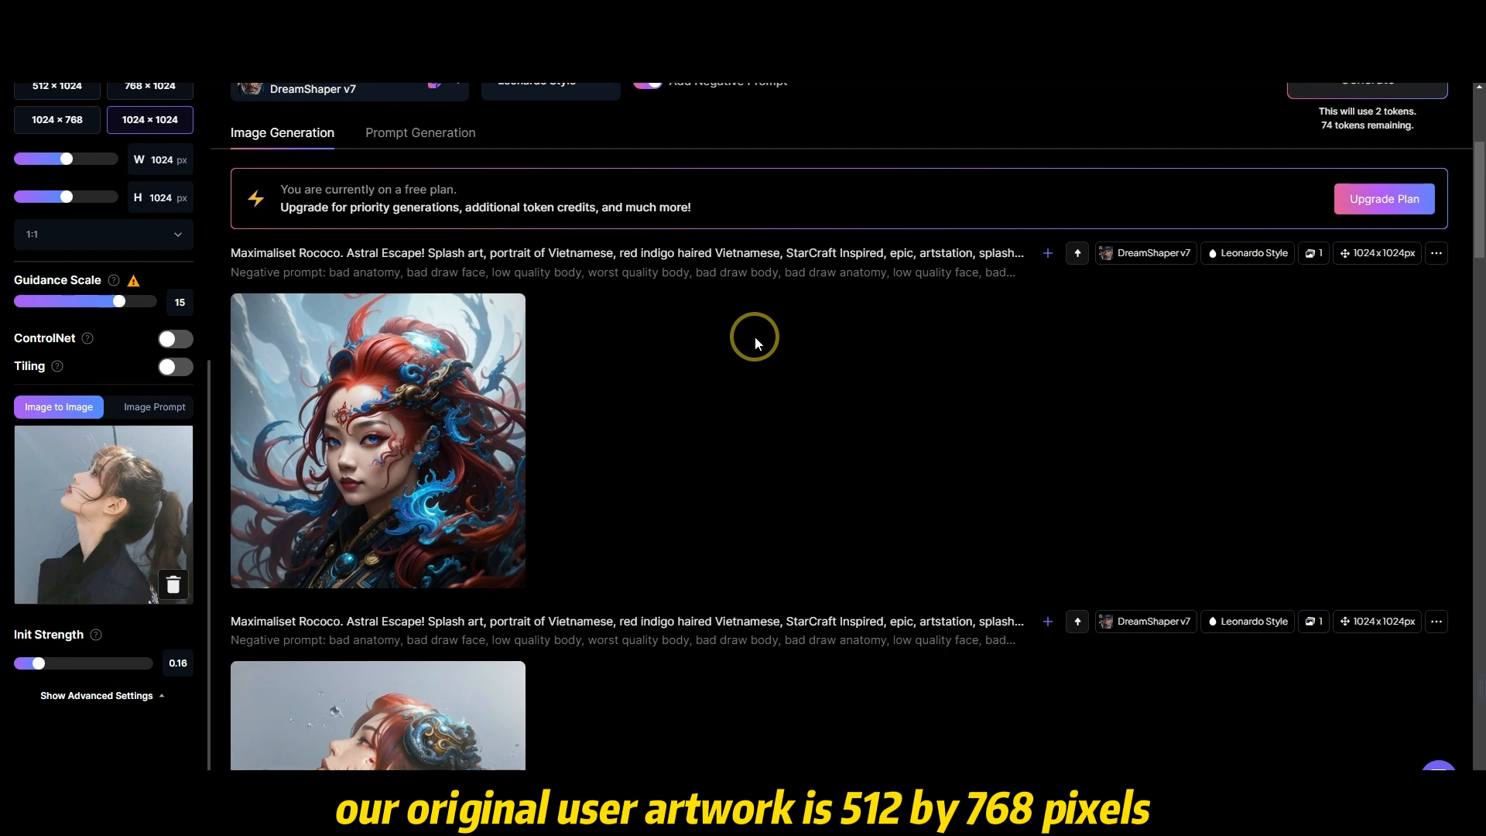
{"action": "mouse_move", "coordinate": [411, 405]}
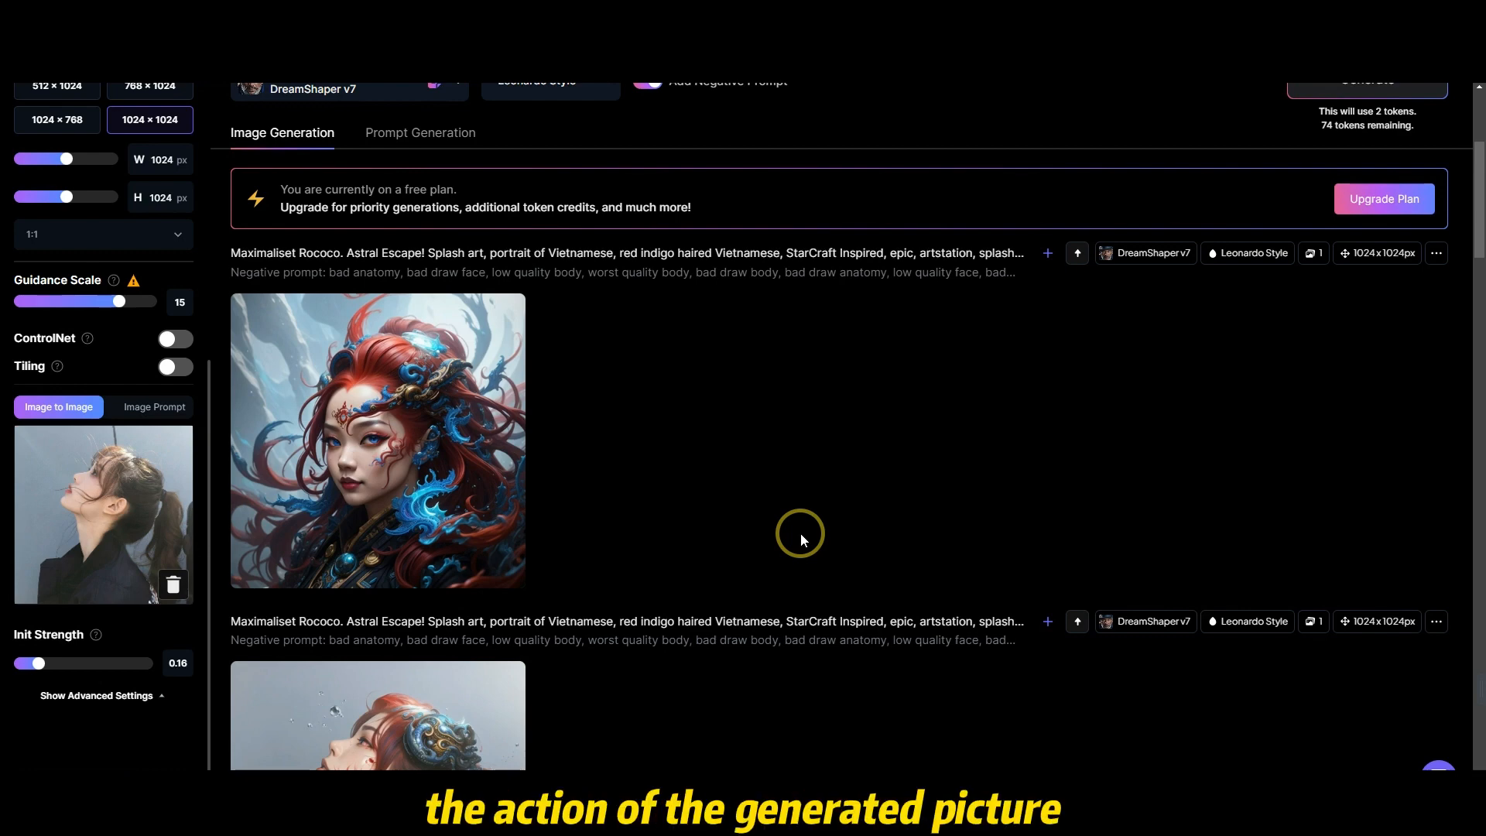
{"action": "scroll", "coordinate": [1078, 480], "scroll_direction": "up", "scroll_amount": 4}
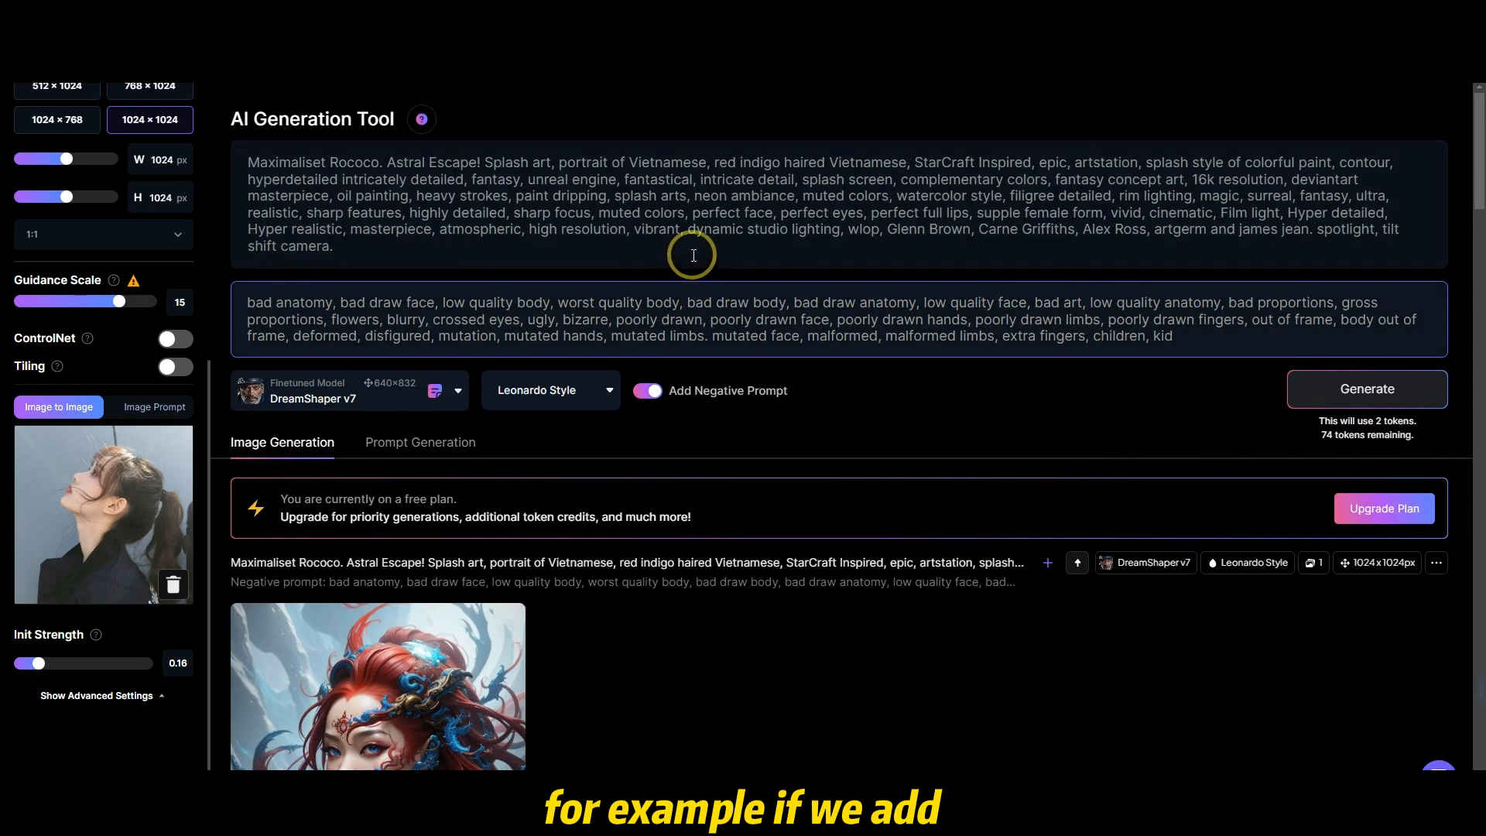
{"action": "scroll", "coordinate": [699, 249], "scroll_direction": "down", "scroll_amount": 5}
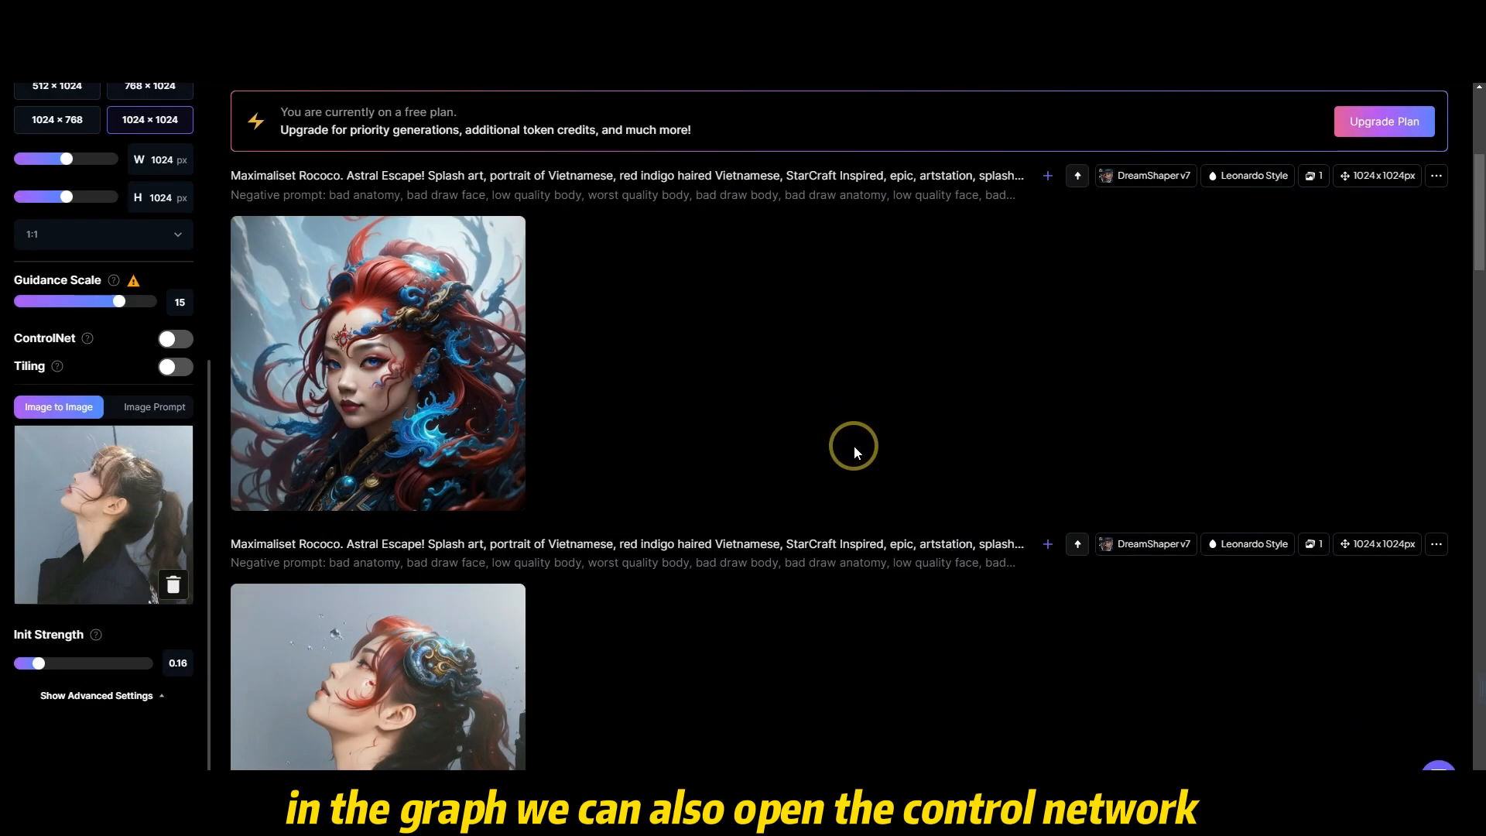
Step: Enable ControlNet for the uploaded photo and choose the Pose to Image mode
{"action": "left_click", "coordinate": [166, 338]}
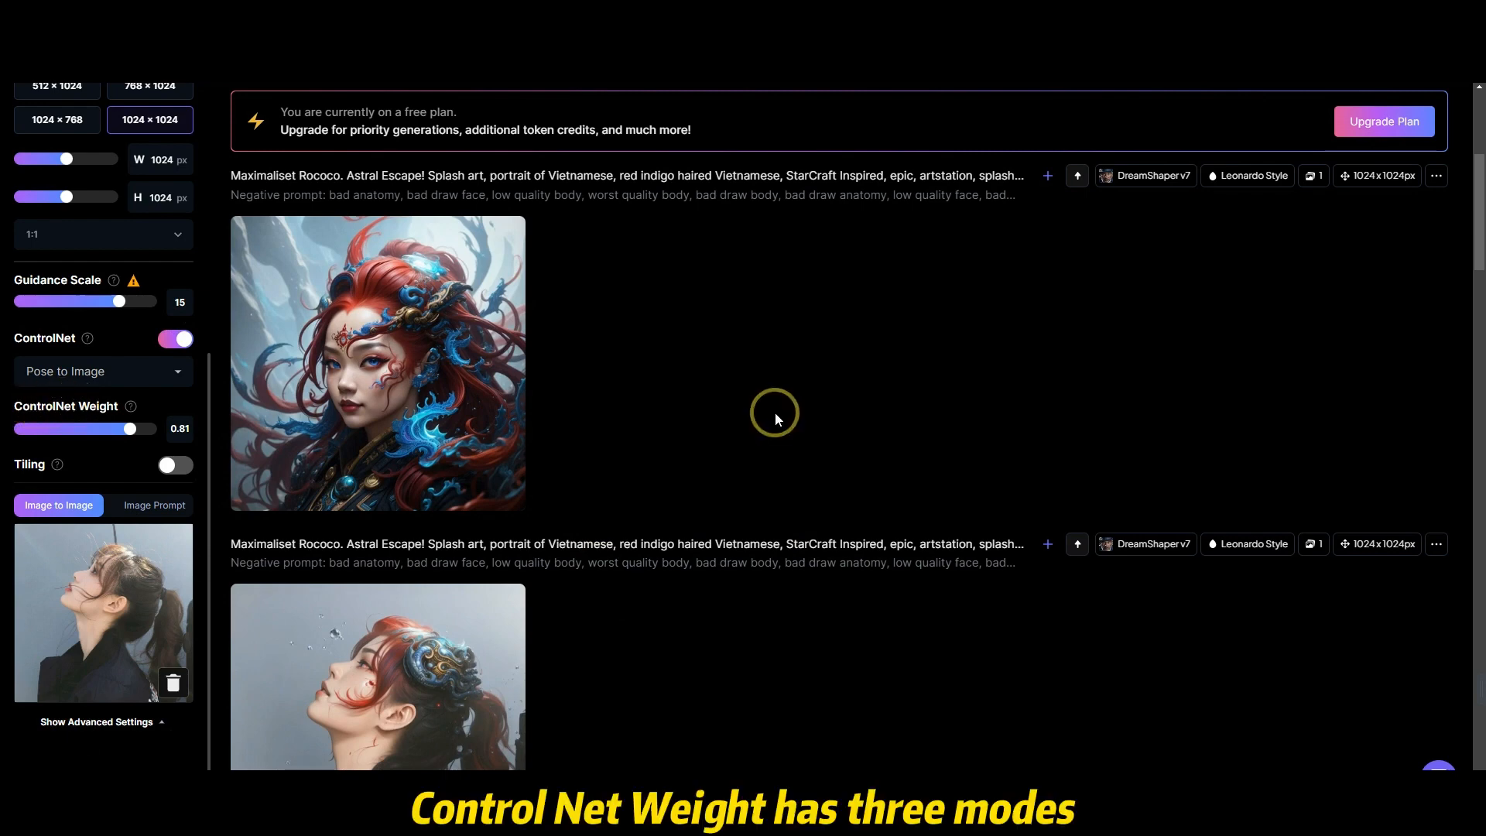
{"action": "left_click", "coordinate": [178, 373]}
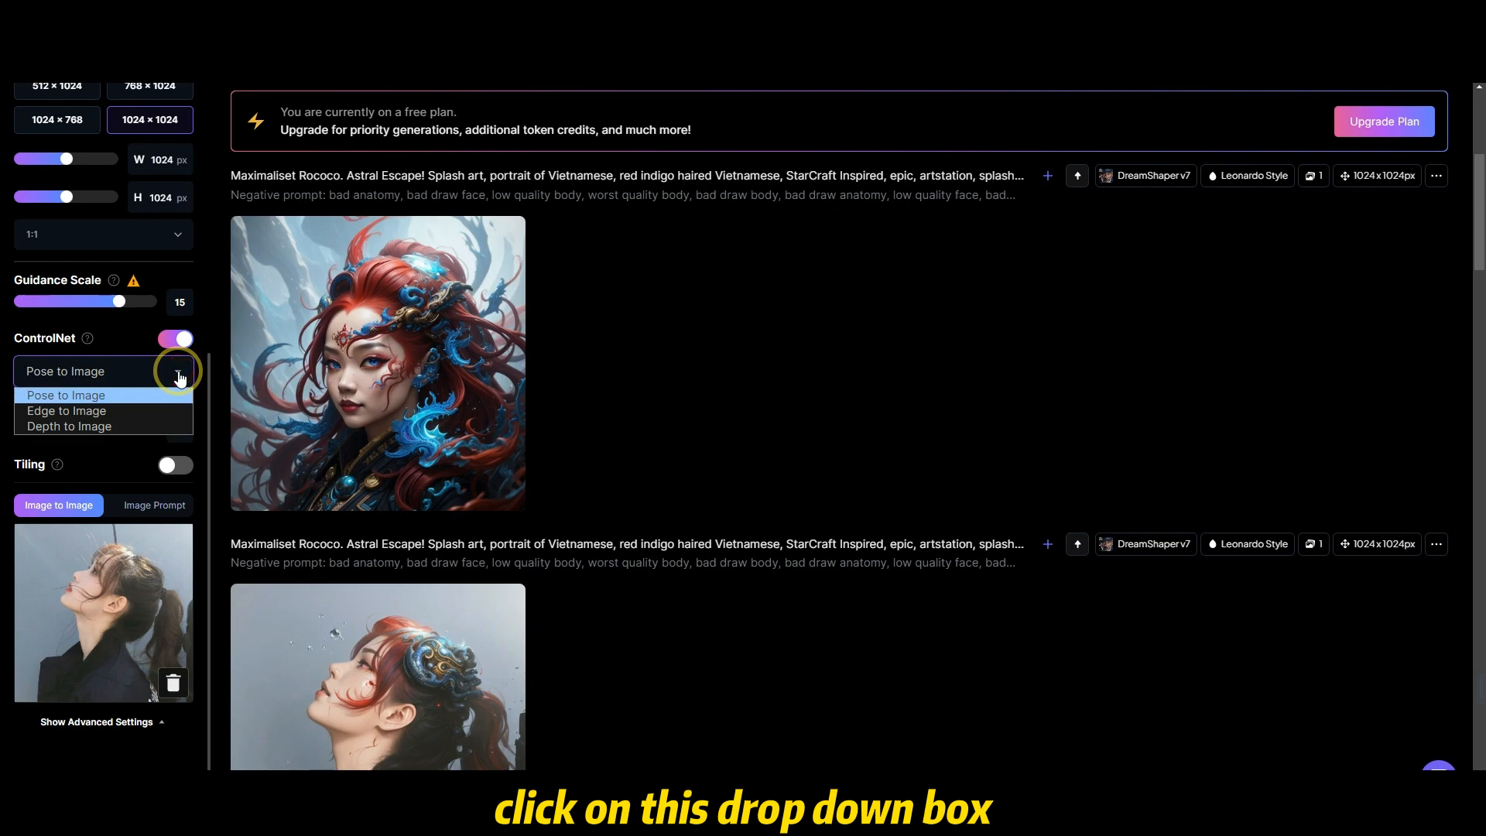
{"action": "left_click", "coordinate": [141, 398]}
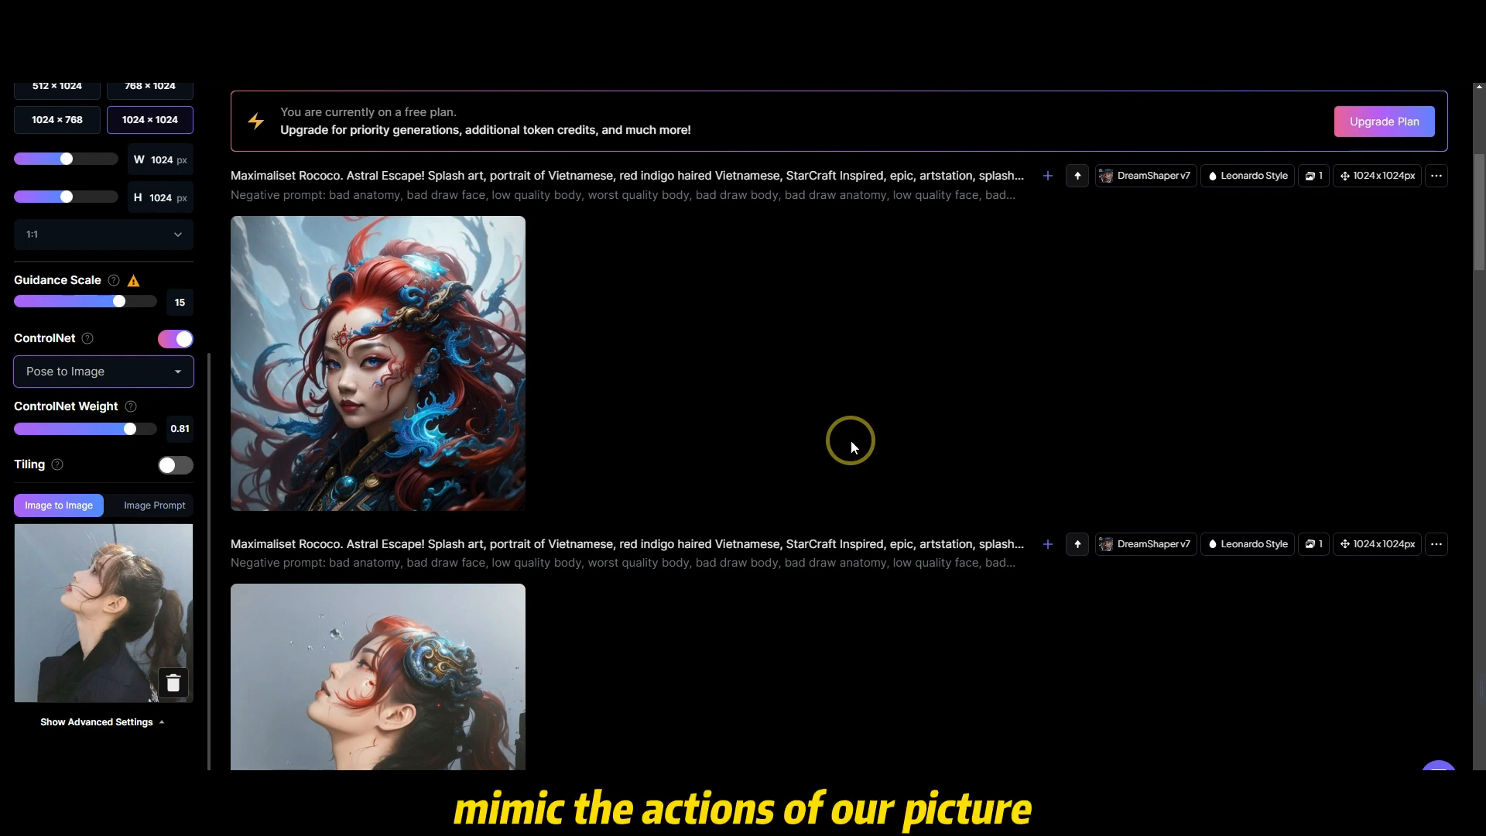
Step: Set the ControlNet Weight to 1 and generate an image
{"action": "left_click", "coordinate": [157, 438]}
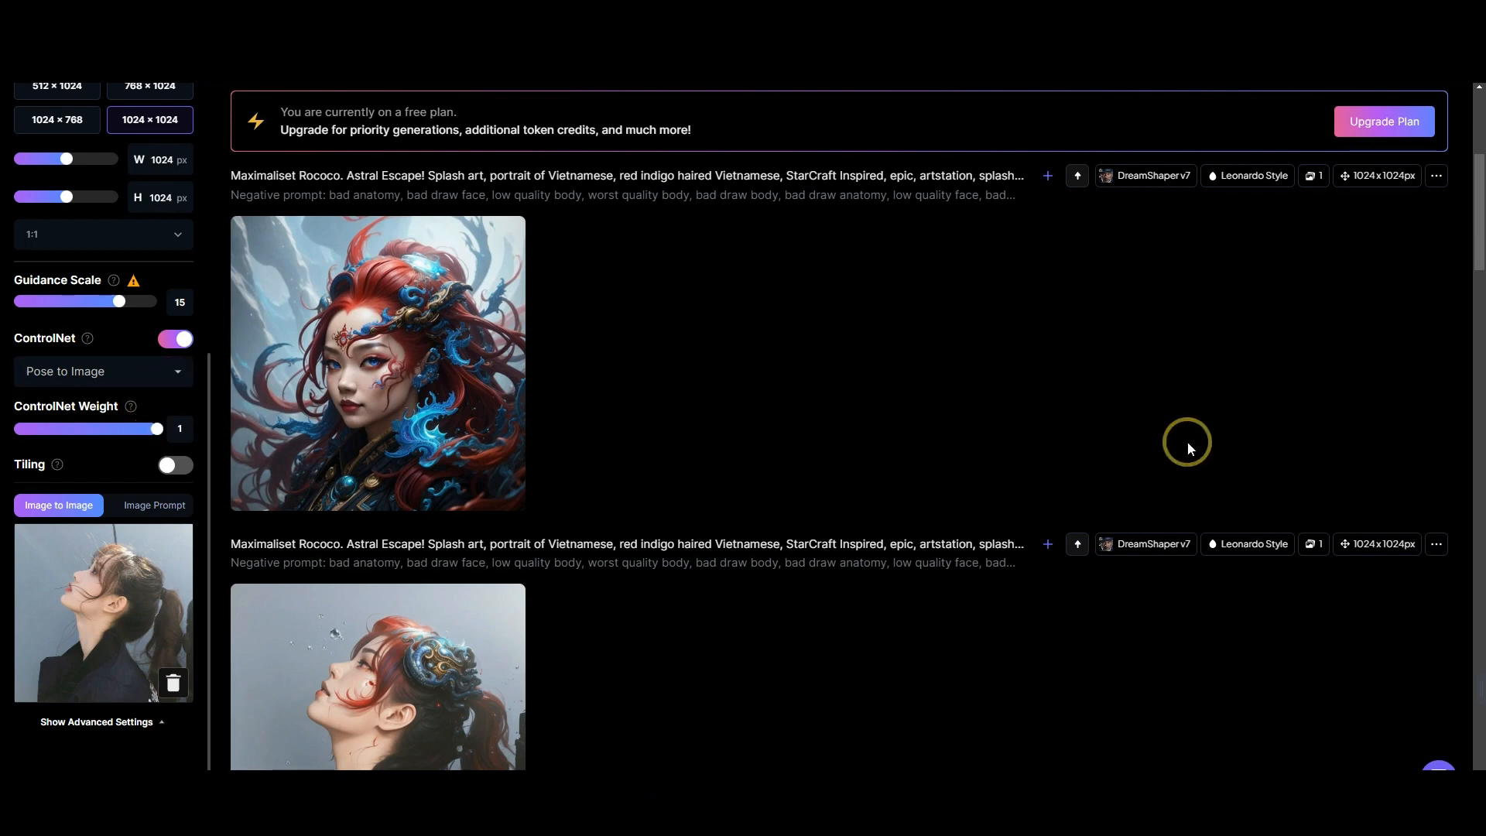
{"action": "scroll", "coordinate": [1187, 441], "scroll_direction": "up", "scroll_amount": 4}
{"action": "left_click", "coordinate": [1362, 311]}
{"action": "scroll", "coordinate": [800, 590], "scroll_direction": "down", "scroll_amount": 1}
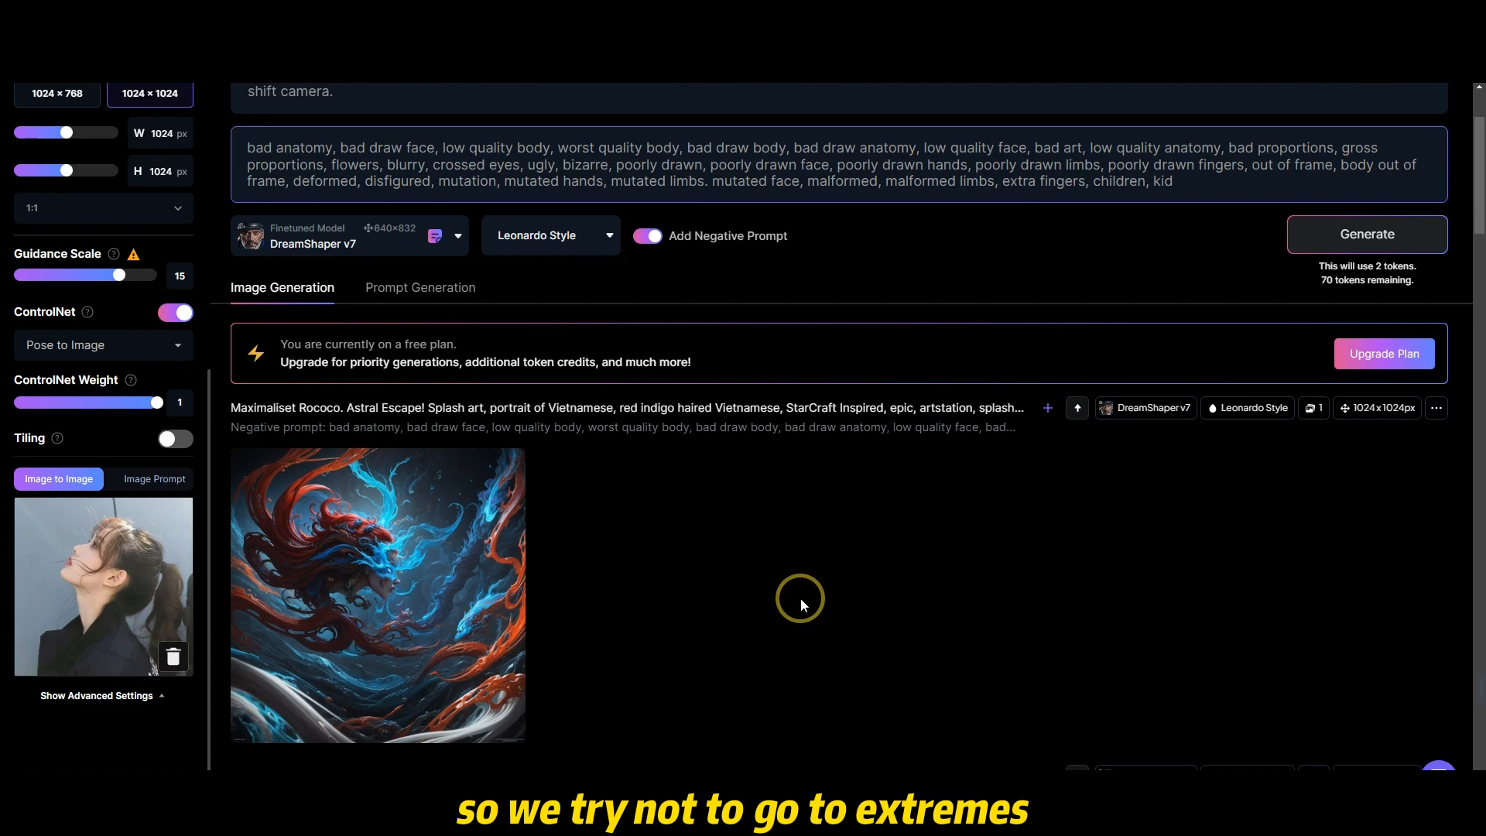
Step: Set the ControlNet Weight to 0 and generate an image for comparison
{"action": "left_click", "coordinate": [17, 403]}
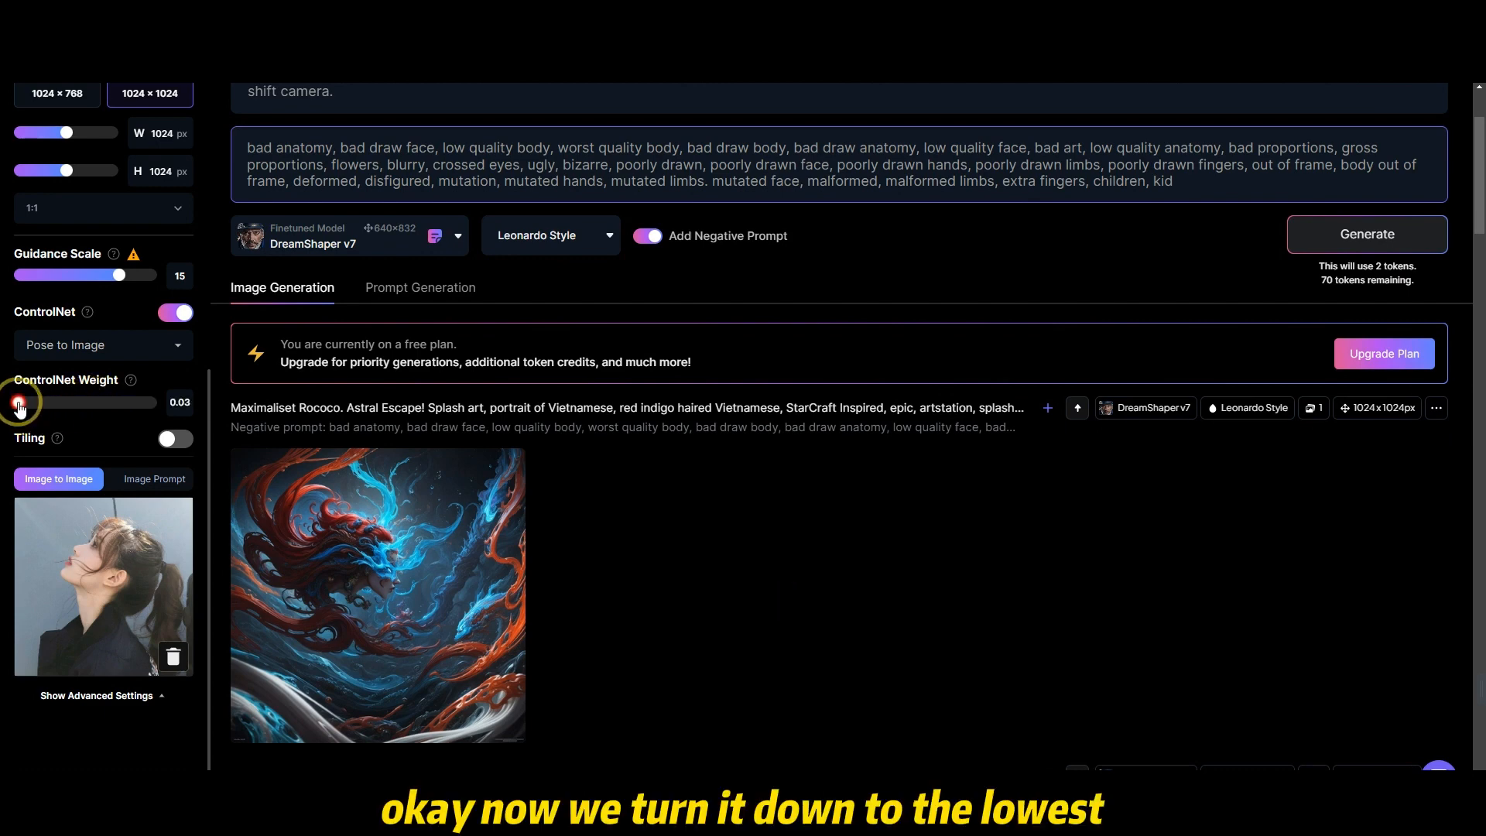
{"action": "left_click", "coordinate": [1356, 261]}
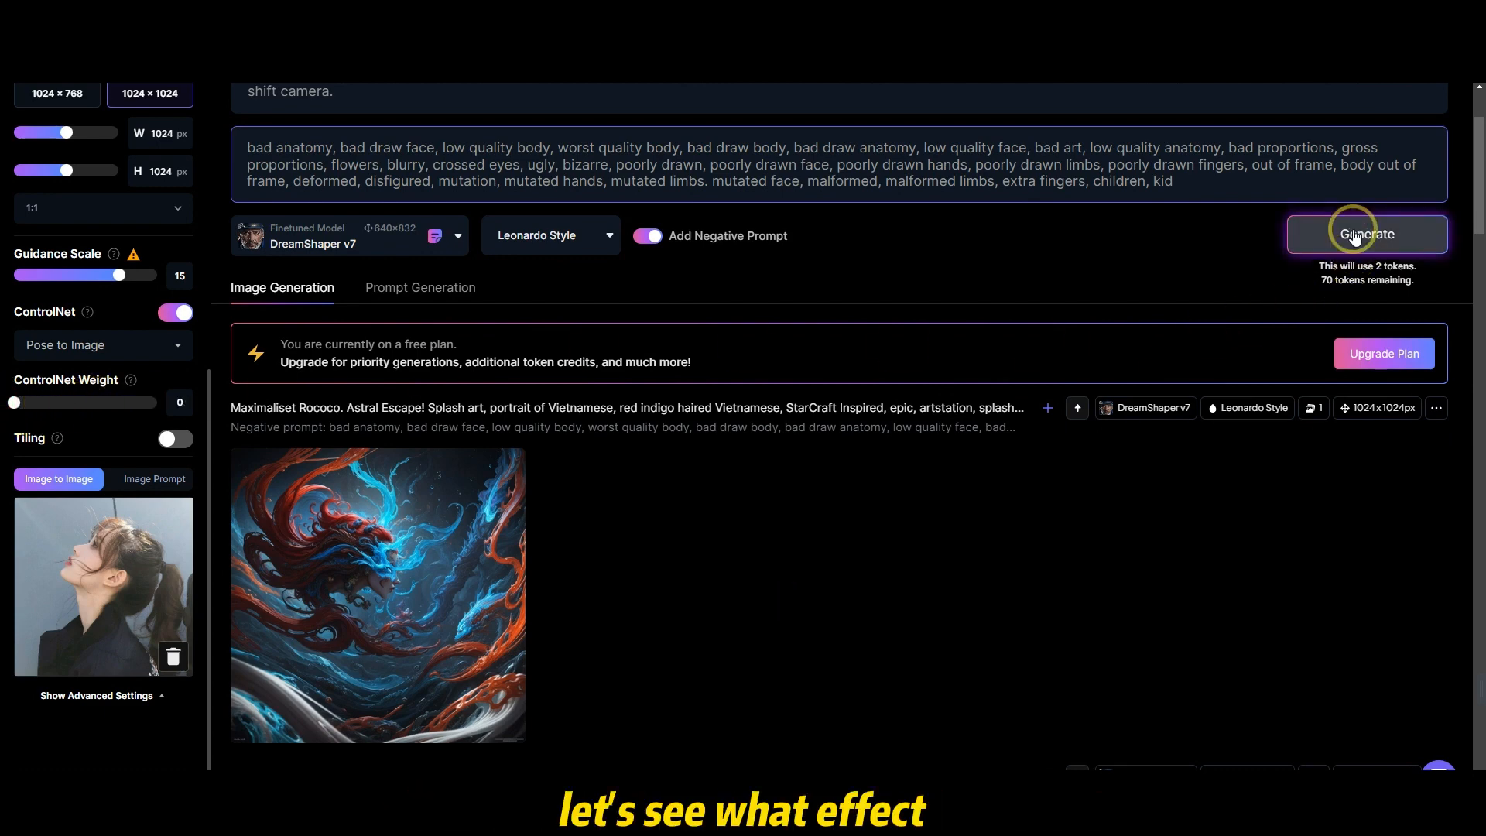
{"action": "scroll", "coordinate": [818, 541], "scroll_direction": "down", "scroll_amount": 1}
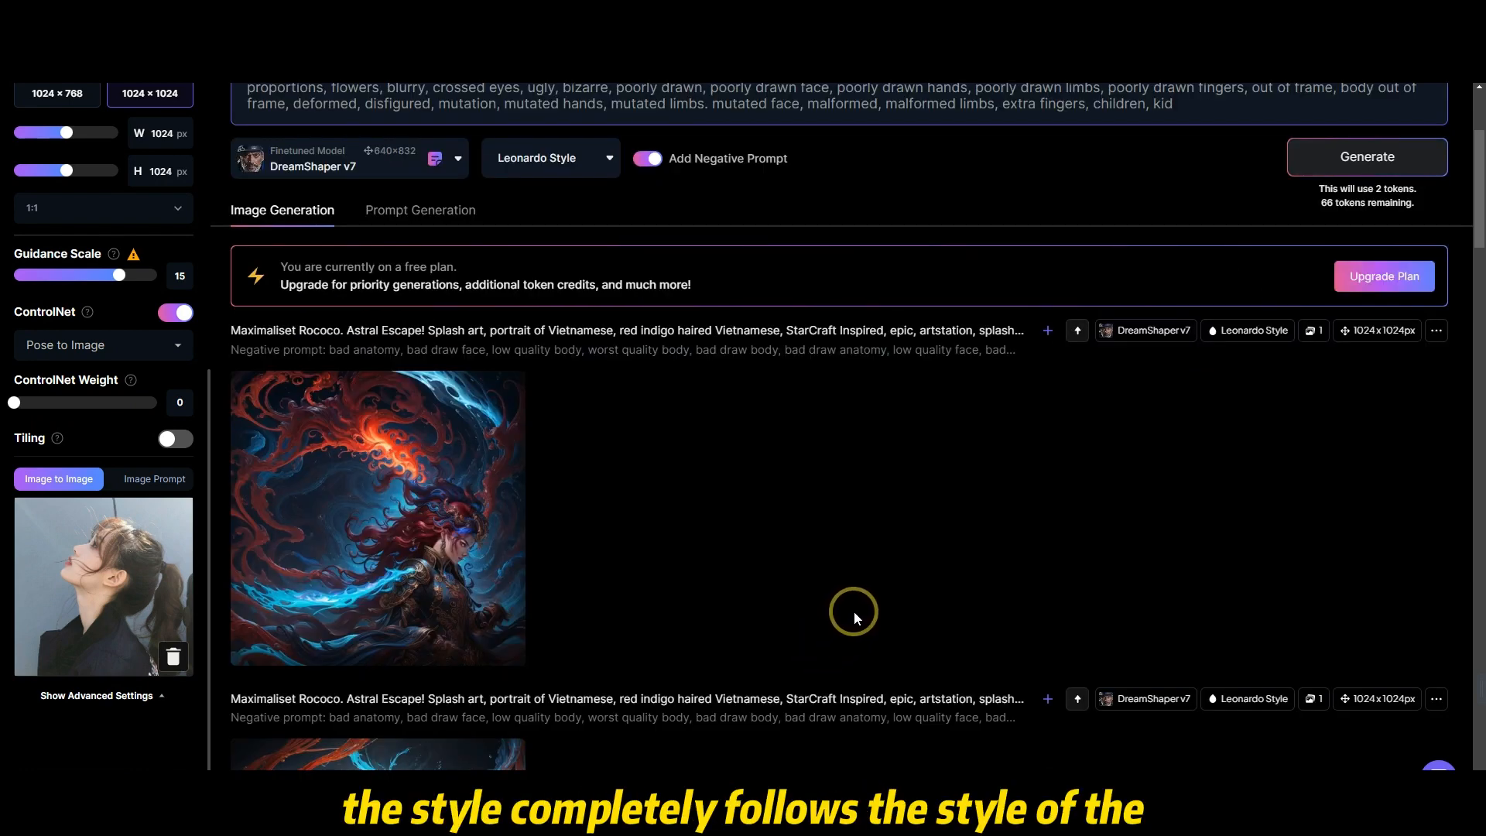
Step: Set the ControlNet Weight to 0.48 and generate another image
{"action": "left_click", "coordinate": [83, 402]}
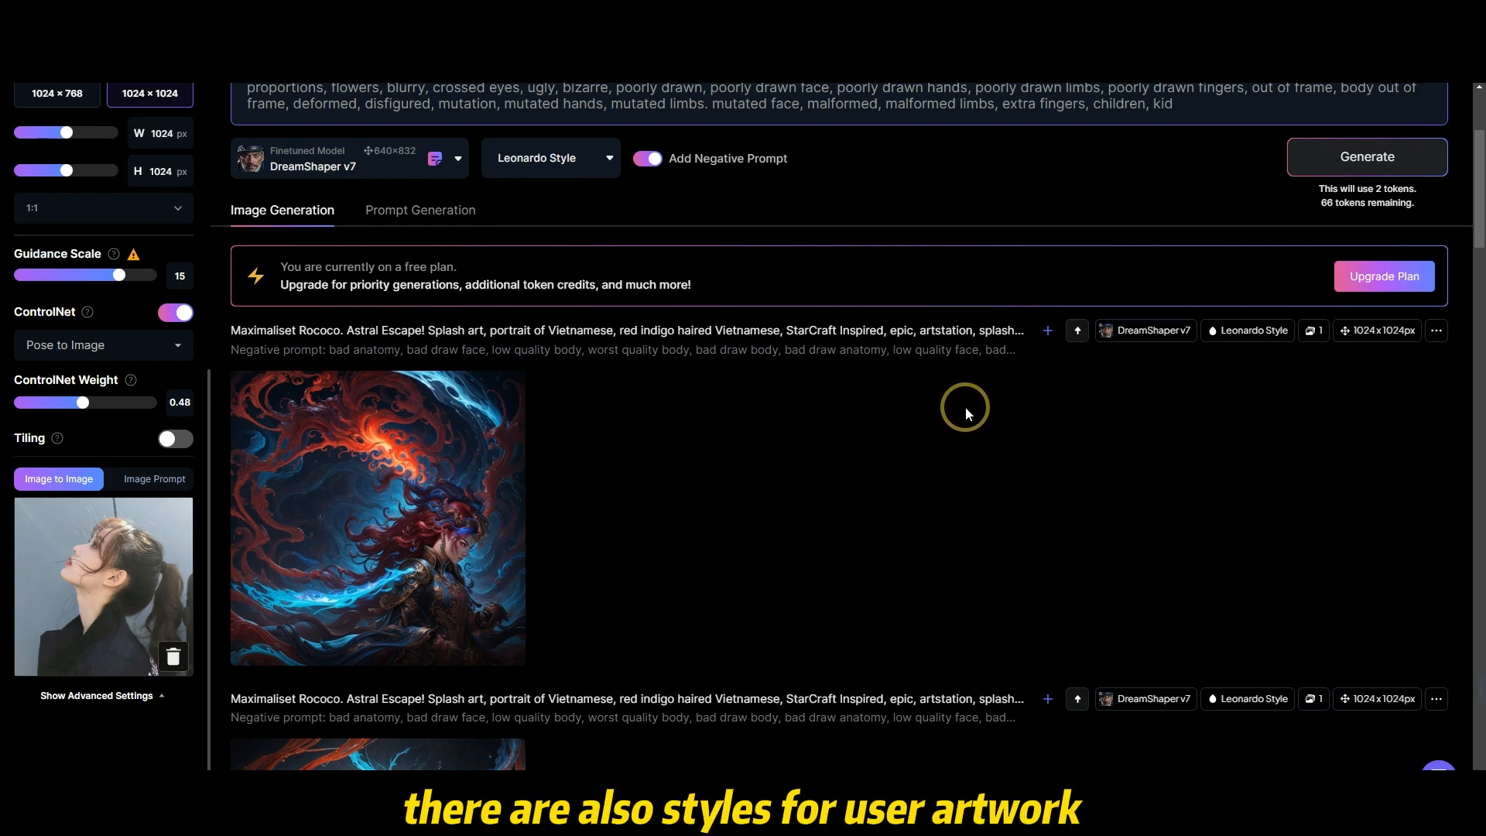
{"action": "left_click", "coordinate": [1370, 151]}
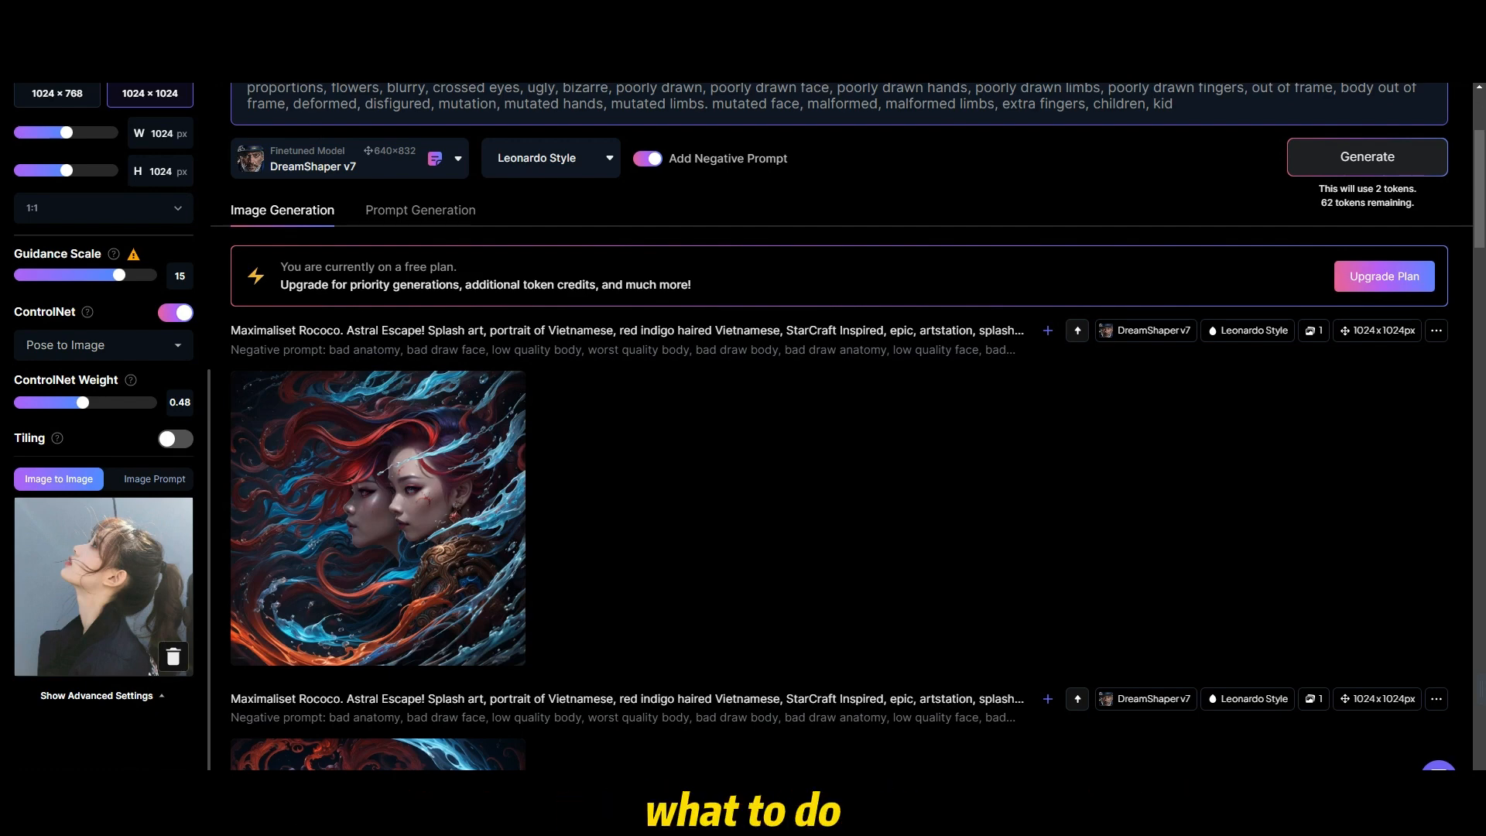
Step: Add "2 HEADS," to the beginning of the negative prompt and generate an image
{"action": "scroll", "coordinate": [854, 486], "scroll_direction": "up", "scroll_amount": 1}
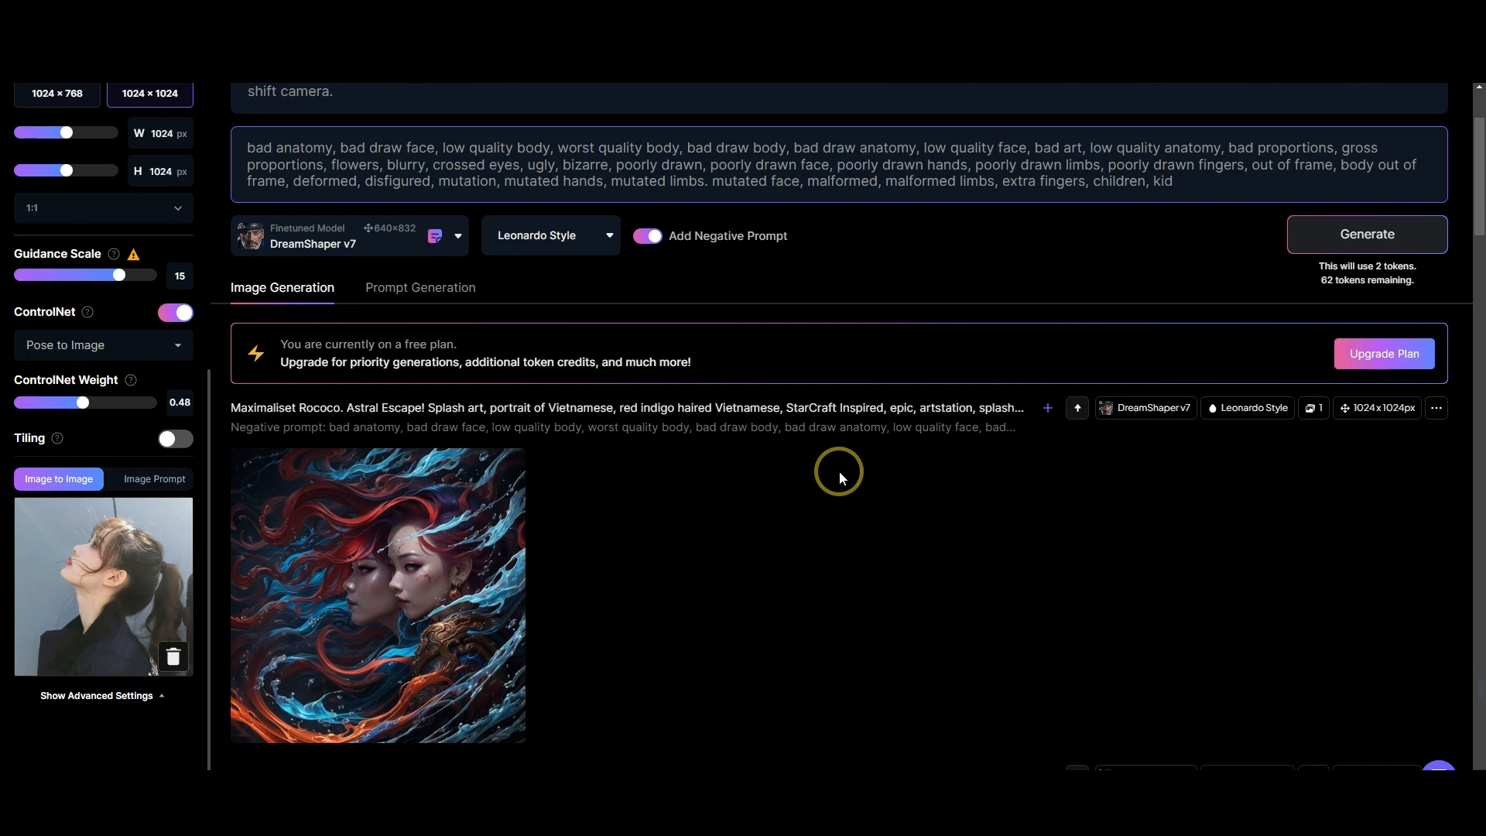
{"action": "left_click", "coordinate": [246, 147]}
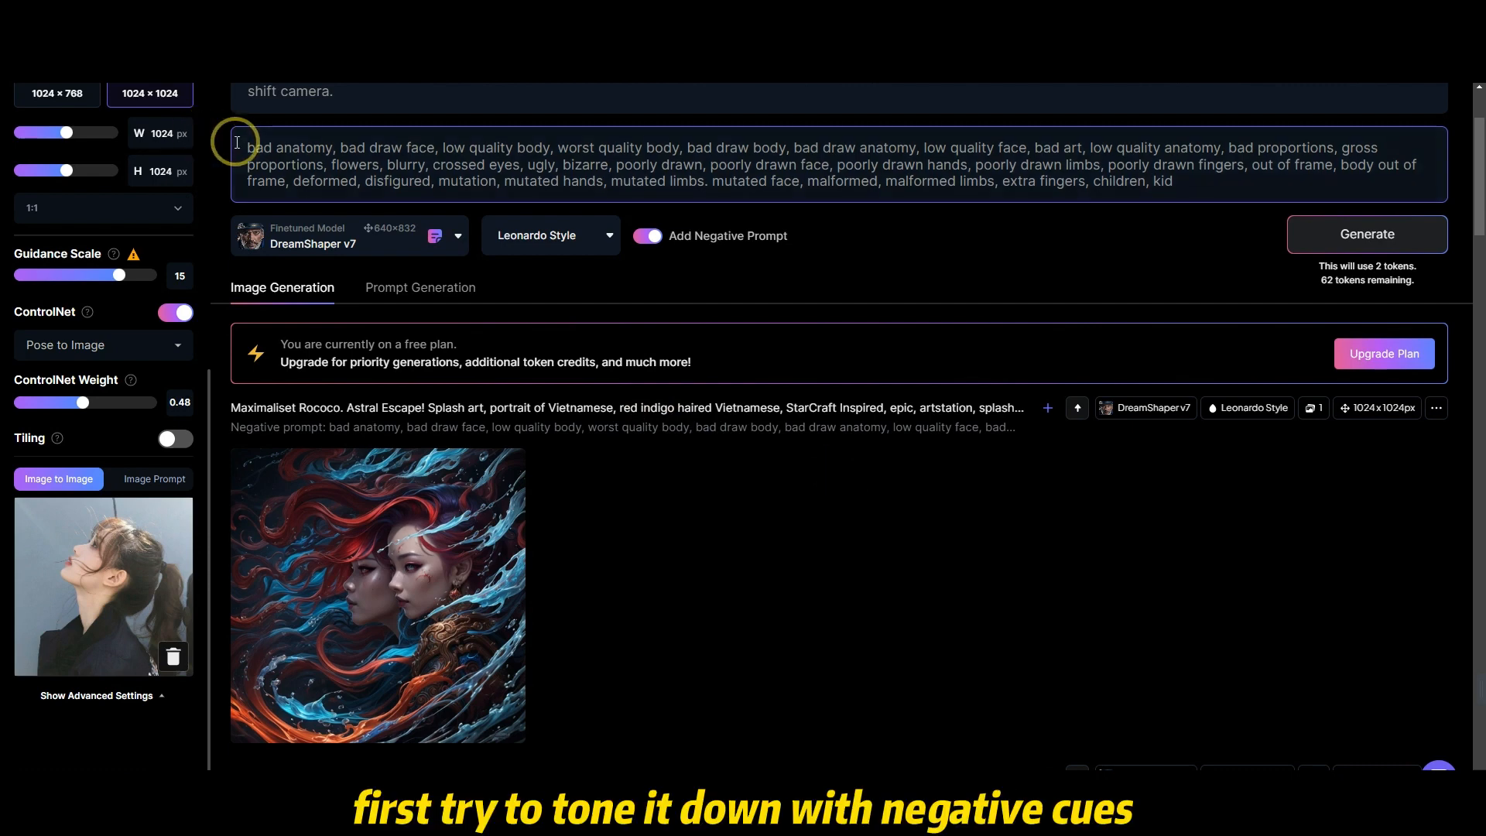
{"action": "type", "text": "2 HEADS,"}
{"action": "left_click", "coordinate": [1353, 241]}
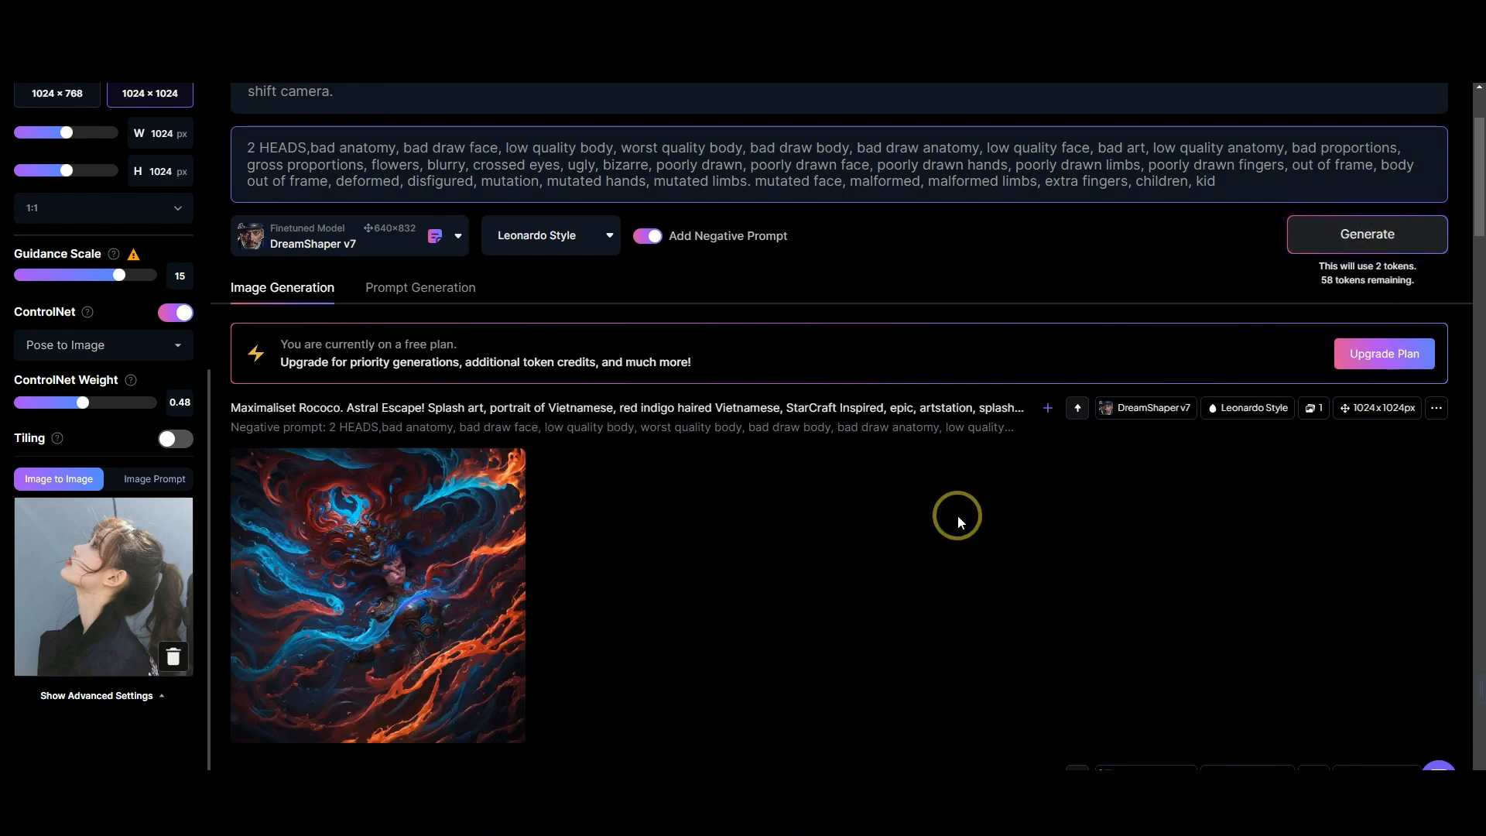
{"action": "scroll", "coordinate": [958, 514], "scroll_direction": "down", "scroll_amount": 2}
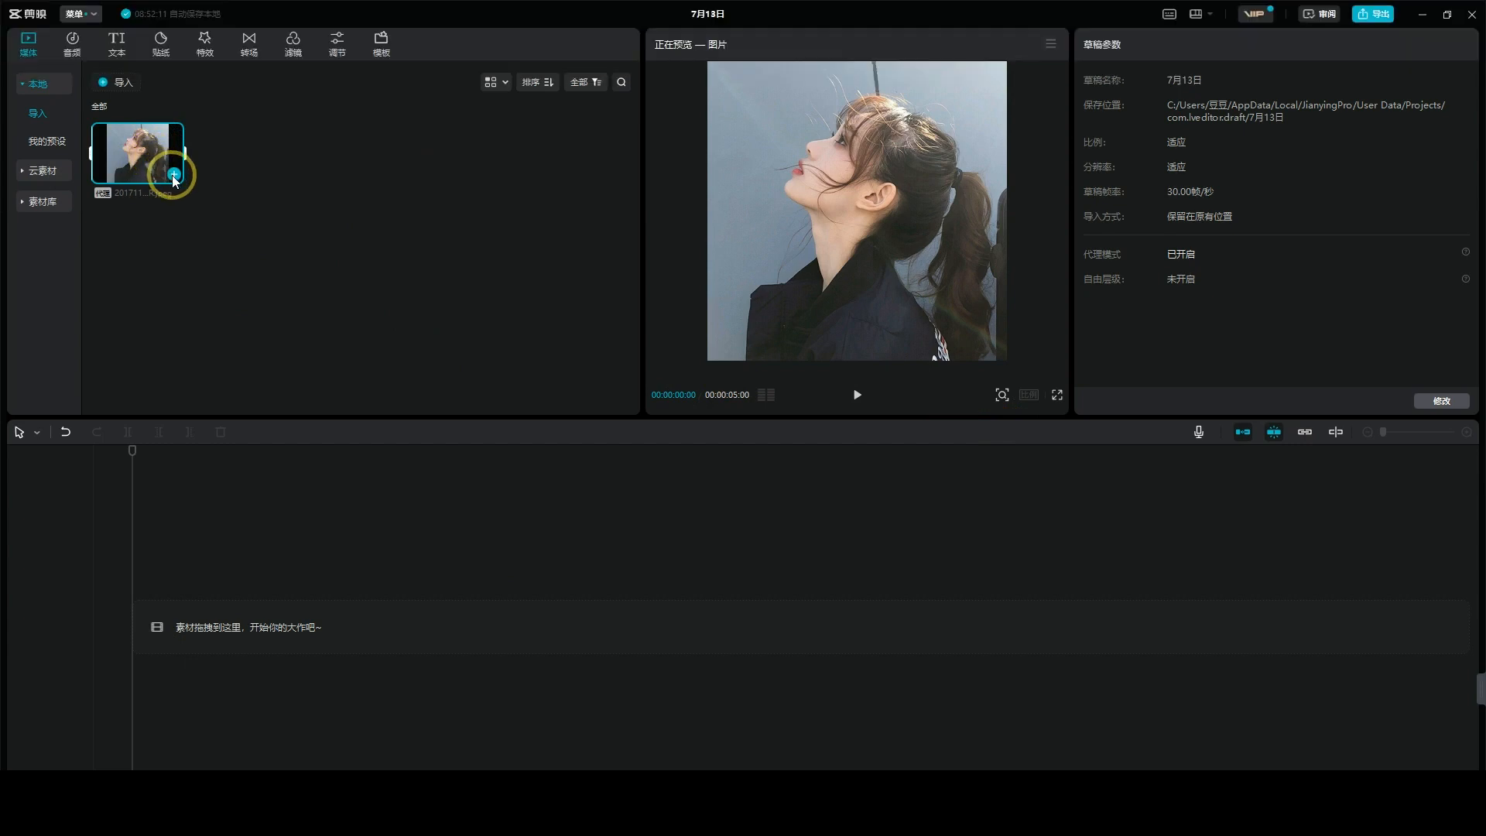
Step: In JianYing, add the imported portrait photo to the timeline and set the project's custom resolution to 512 x 768
{"action": "left_click", "coordinate": [173, 175]}
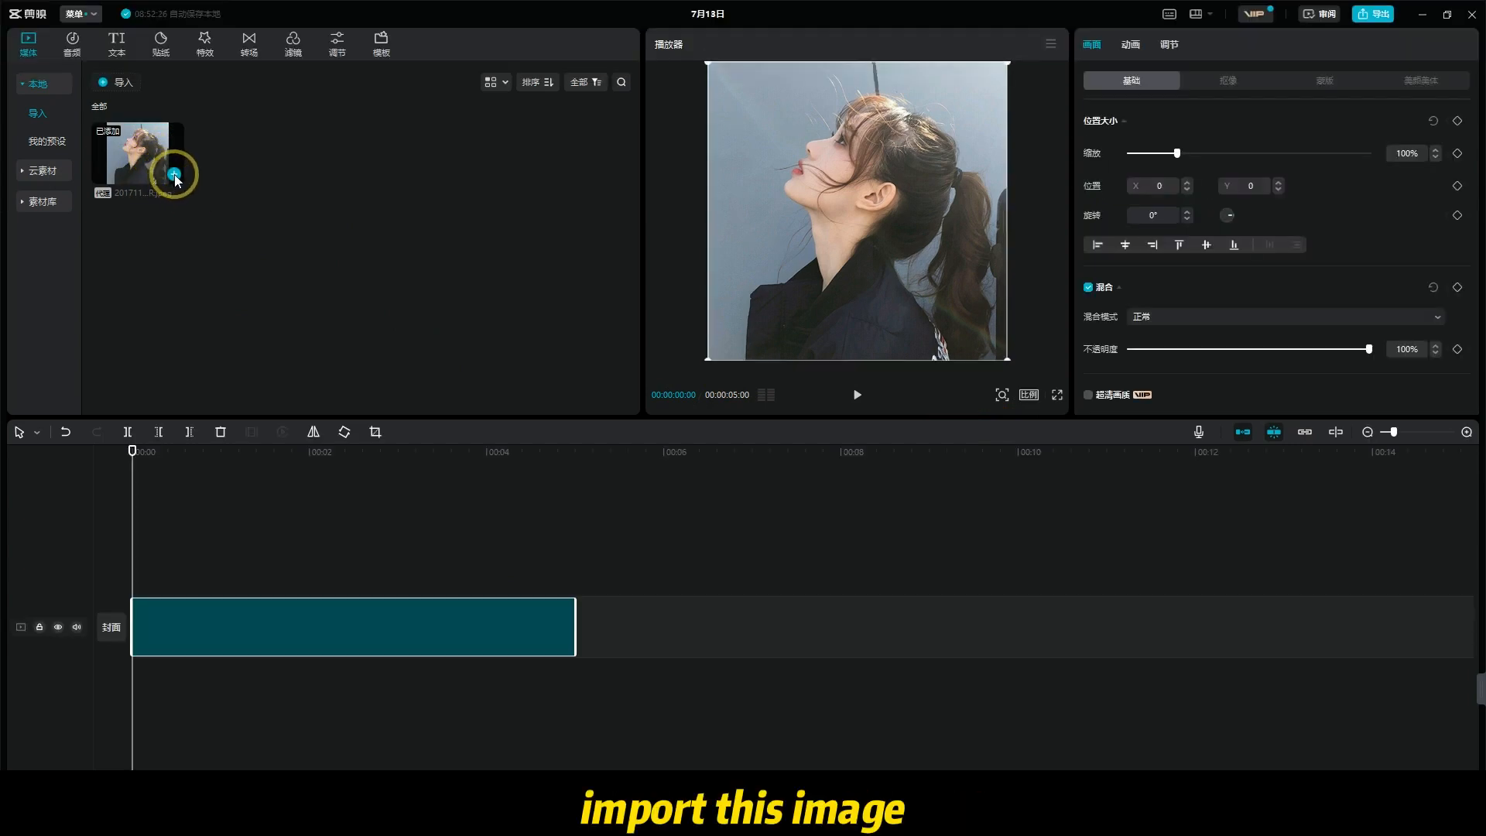
{"action": "left_click", "coordinate": [1028, 395]}
{"action": "left_click", "coordinate": [1062, 427]}
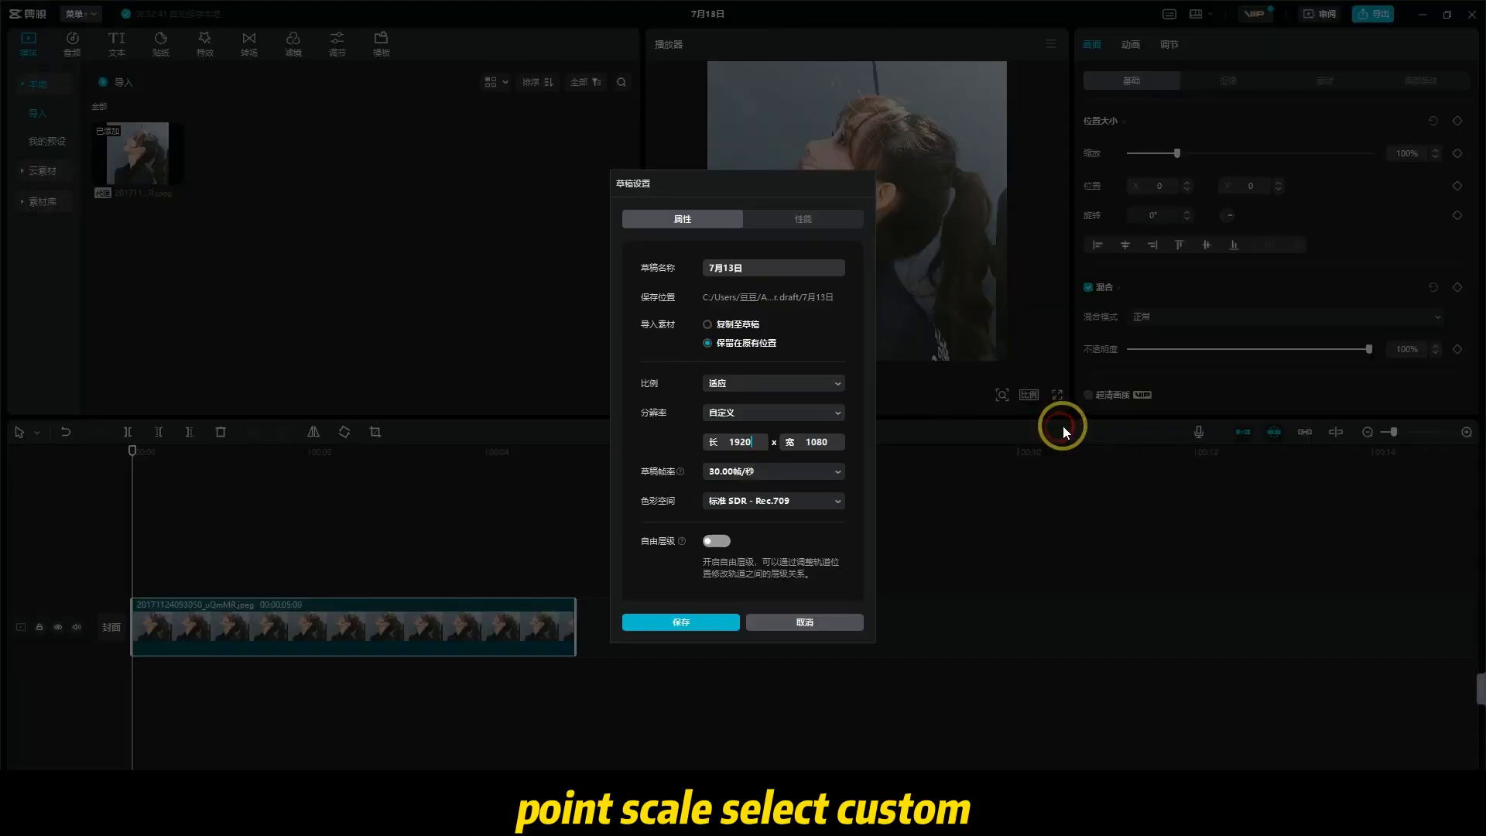
{"action": "left_click_drag", "start_coordinate": [755, 440], "coordinate": [695, 439]}
{"action": "type", "text": "512"}
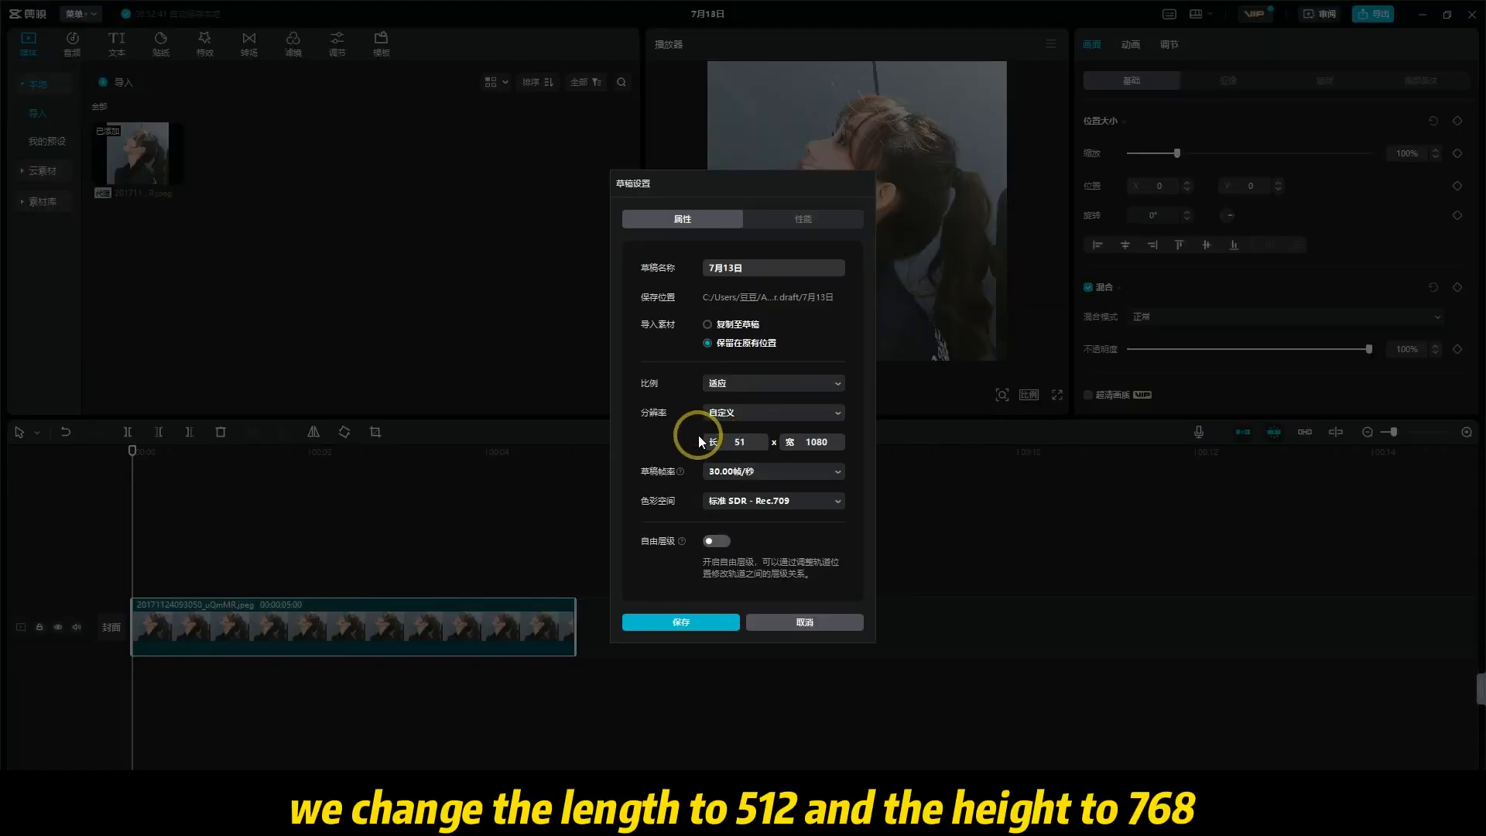
{"action": "left_click", "coordinate": [828, 443]}
{"action": "key", "text": "BackSpace"}
{"action": "key", "text": "BackSpace"}
{"action": "key", "text": "BackSpace"}
{"action": "key", "text": "BackSpace"}
{"action": "type", "text": "768"}
{"action": "left_click", "coordinate": [689, 622]}
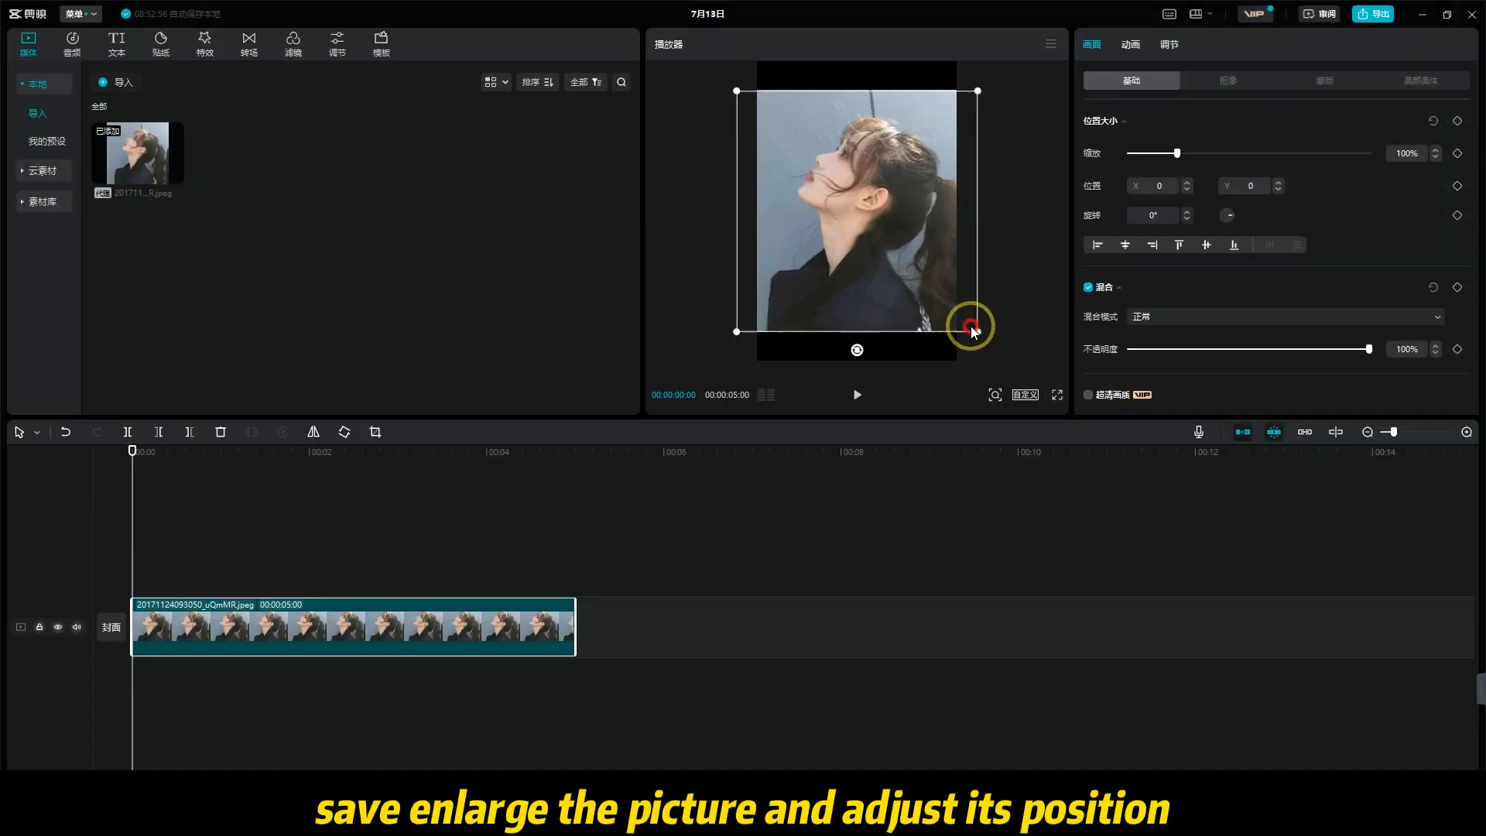
Step: Enlarge the photo to 150% with its X position at -91, and export the still frame as CANKAOTU
{"action": "left_click_drag", "start_coordinate": [986, 361], "coordinate": [887, 305]}
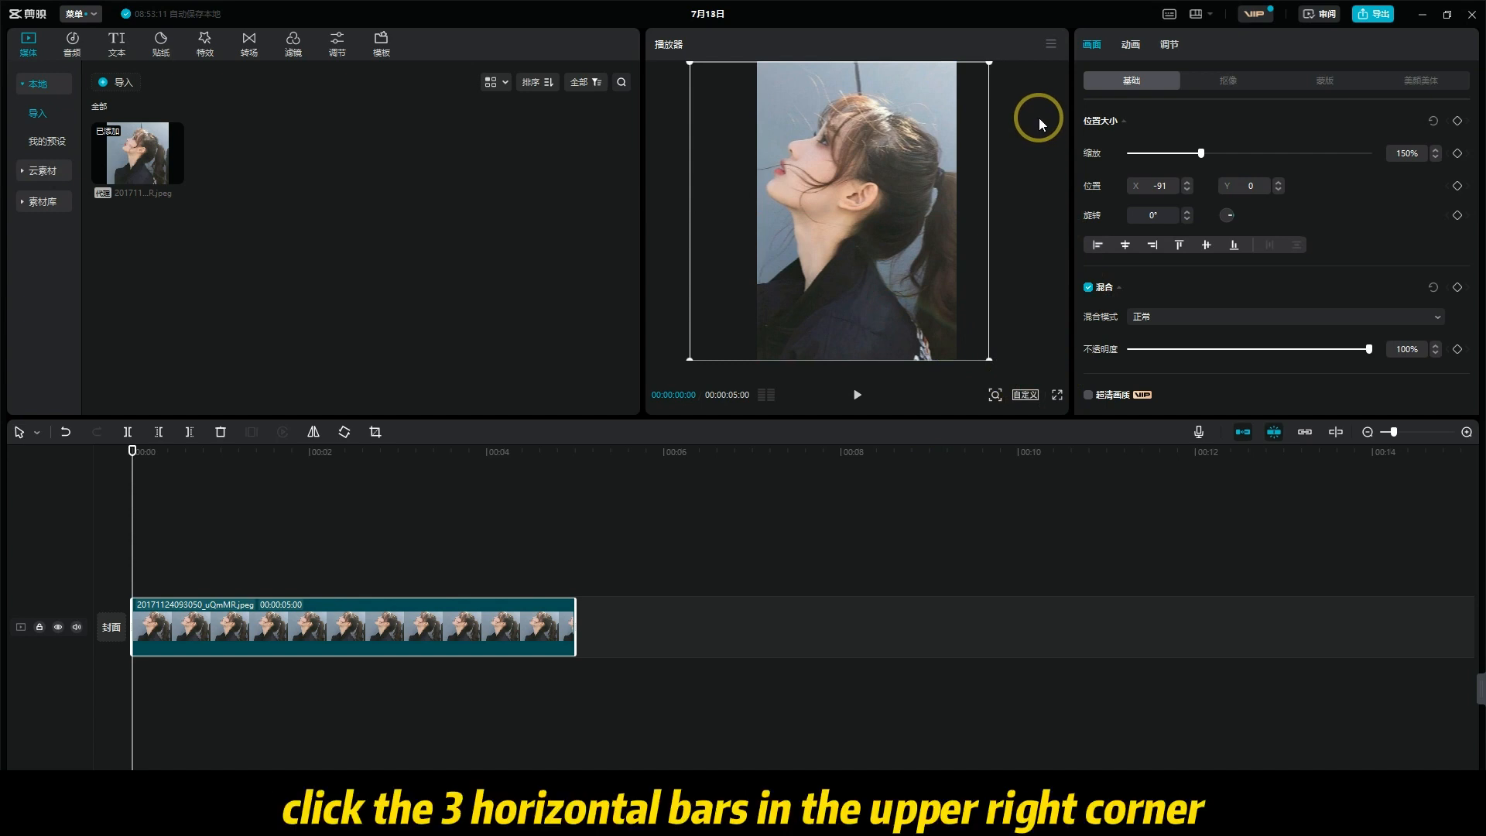
{"action": "left_click", "coordinate": [1047, 45]}
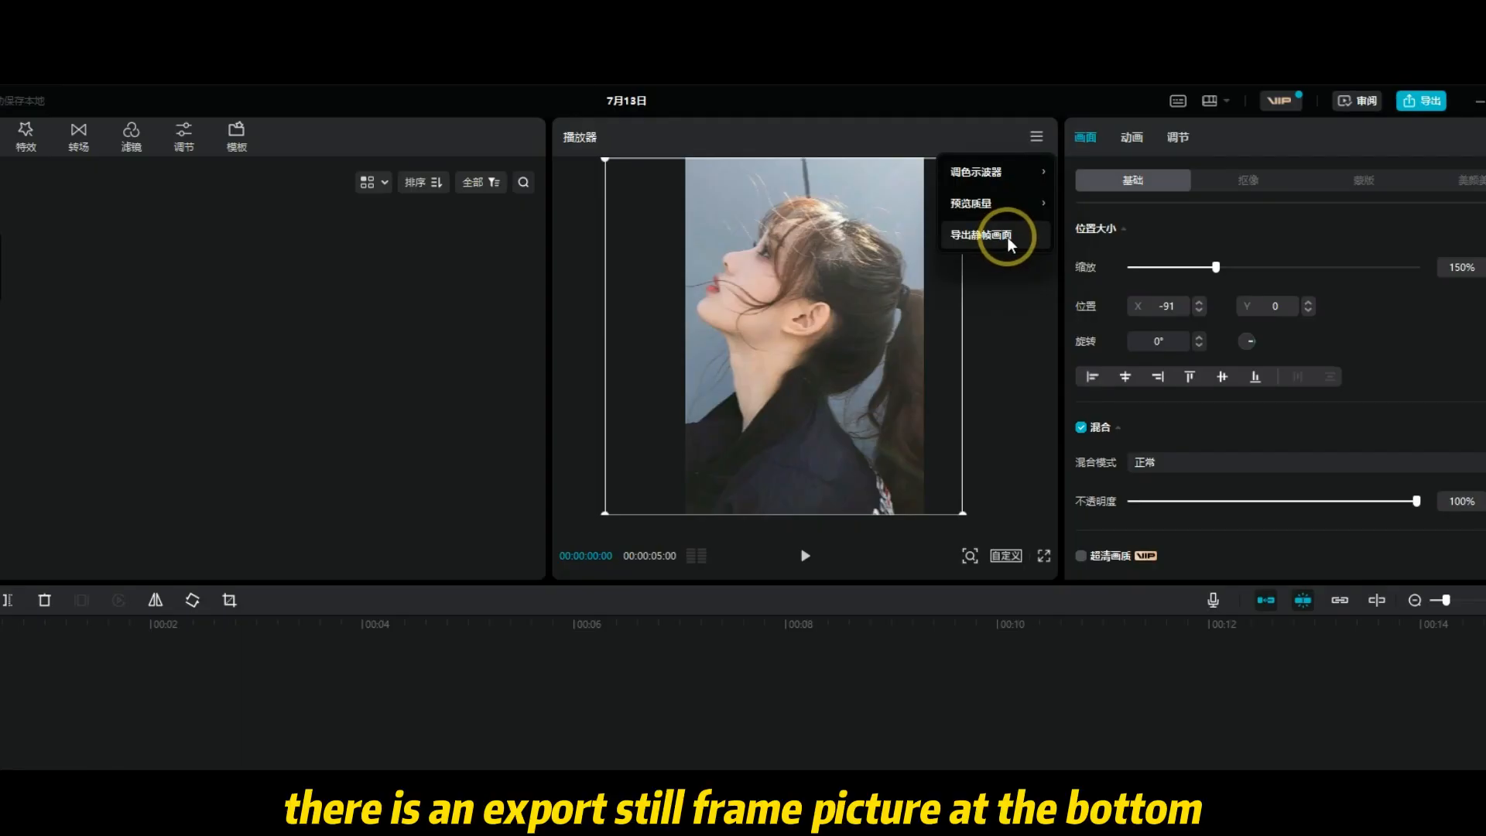
{"action": "left_click", "coordinate": [1007, 236]}
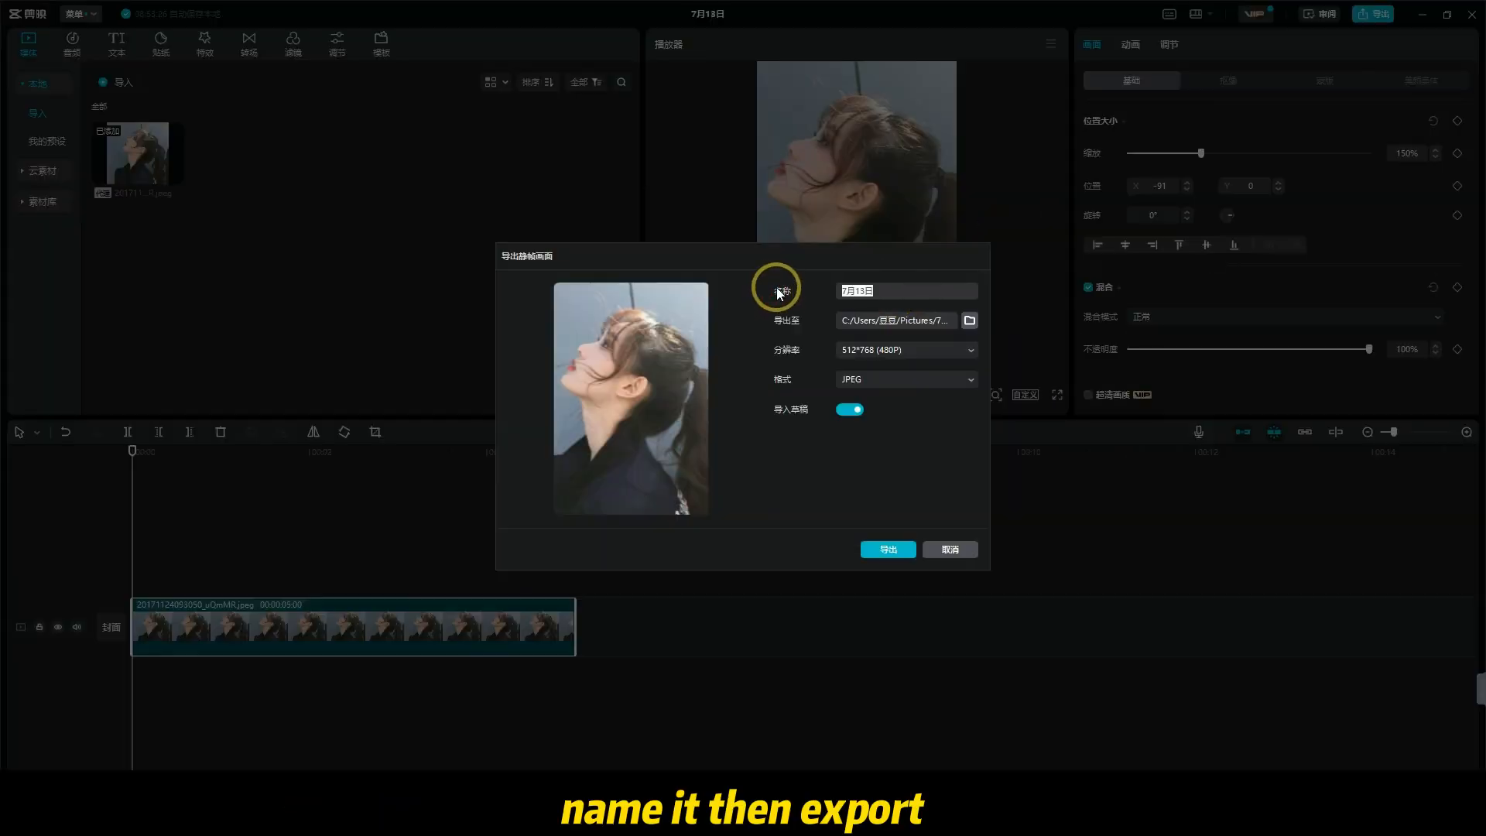
{"action": "type", "text": "CANKAOTU"}
{"action": "left_click", "coordinate": [885, 551]}
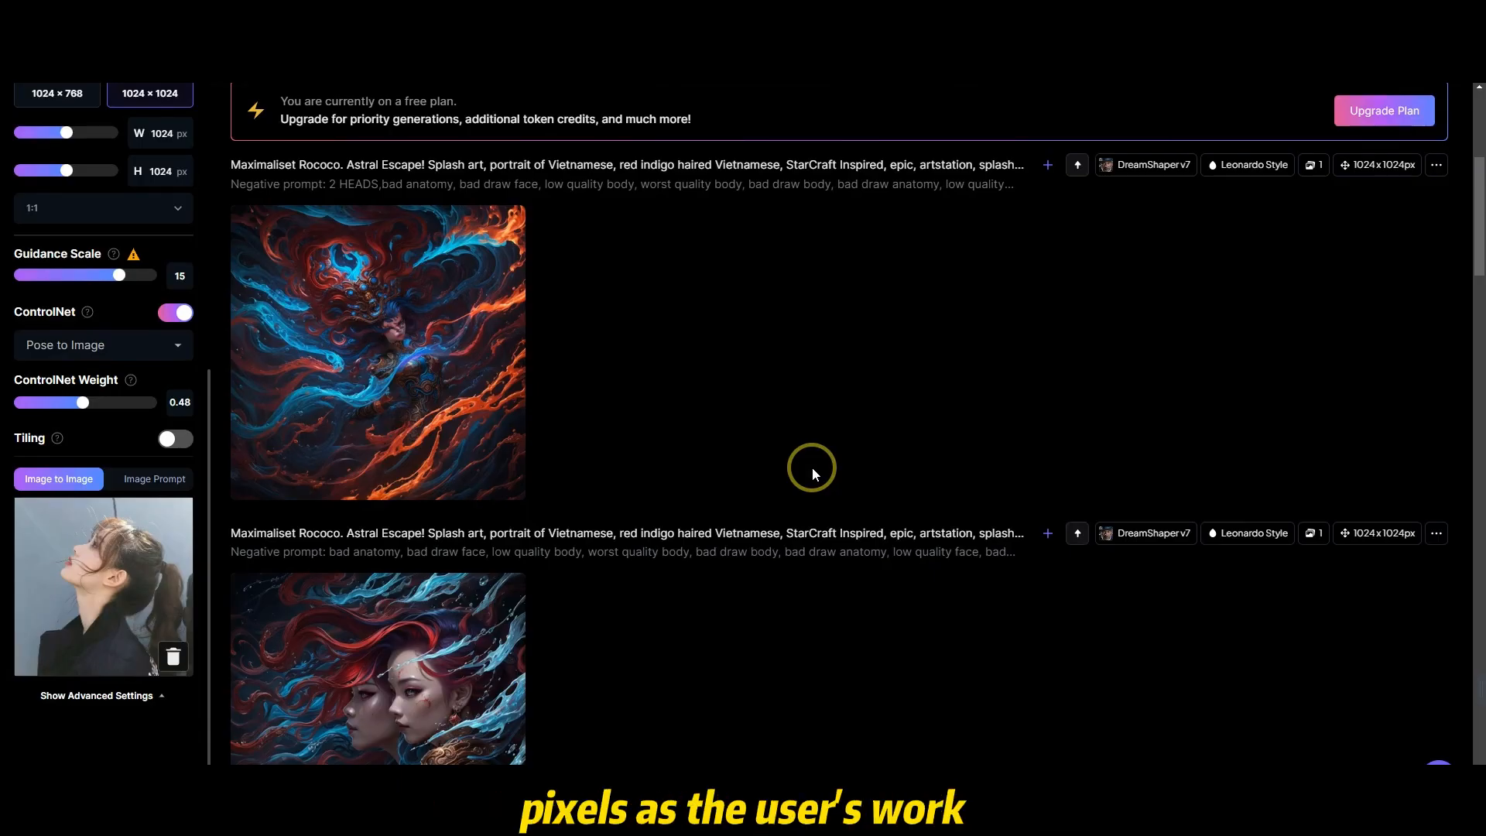
Step: In Leonardo.Ai, replace the square reference image with the newly exported portrait-format photo and generate an image without ControlNet
{"action": "left_click", "coordinate": [173, 656]}
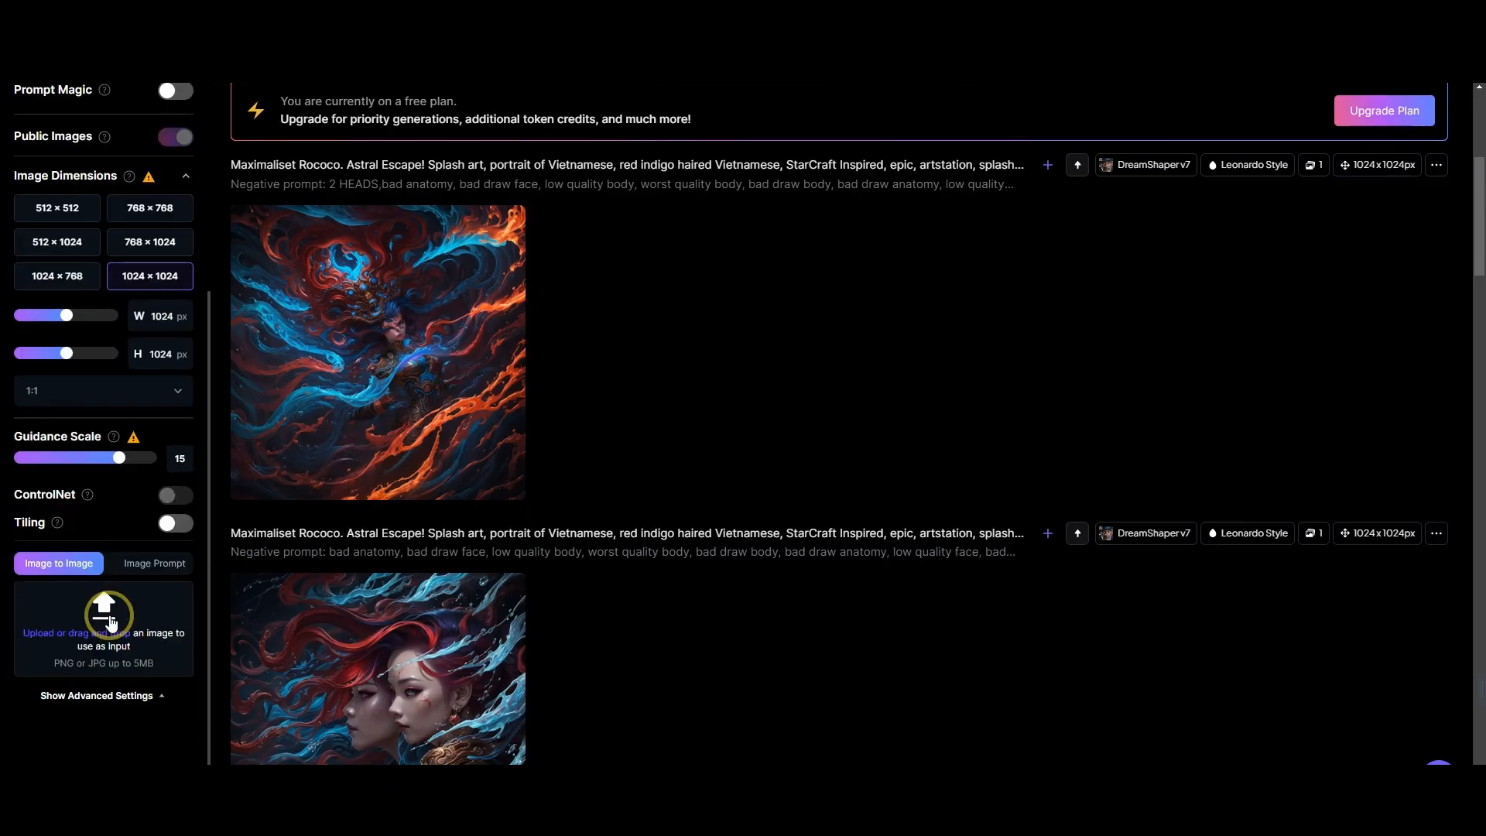
{"action": "left_click", "coordinate": [100, 615]}
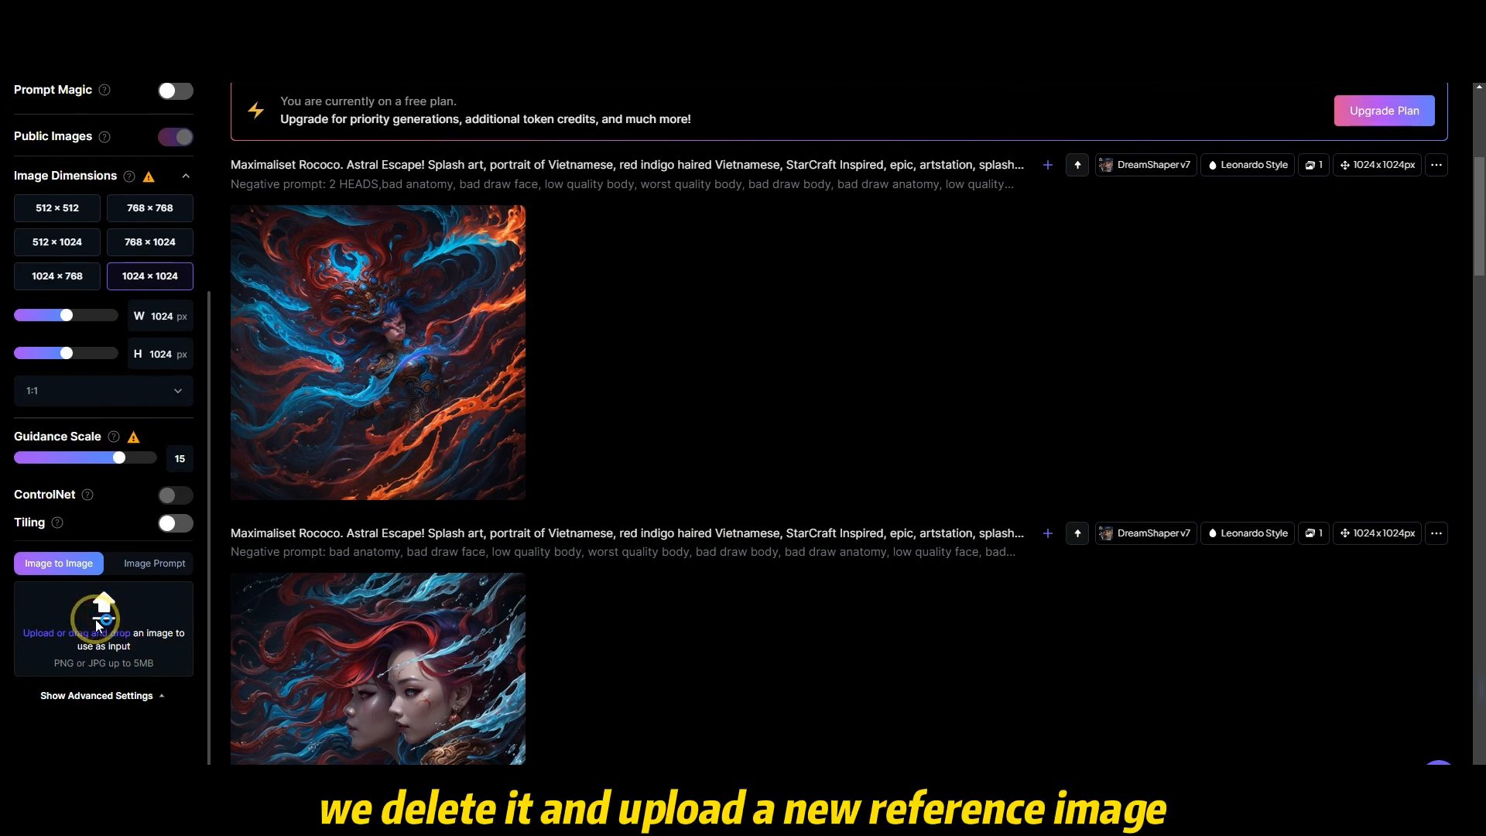
{"action": "key", "text": "Return"}
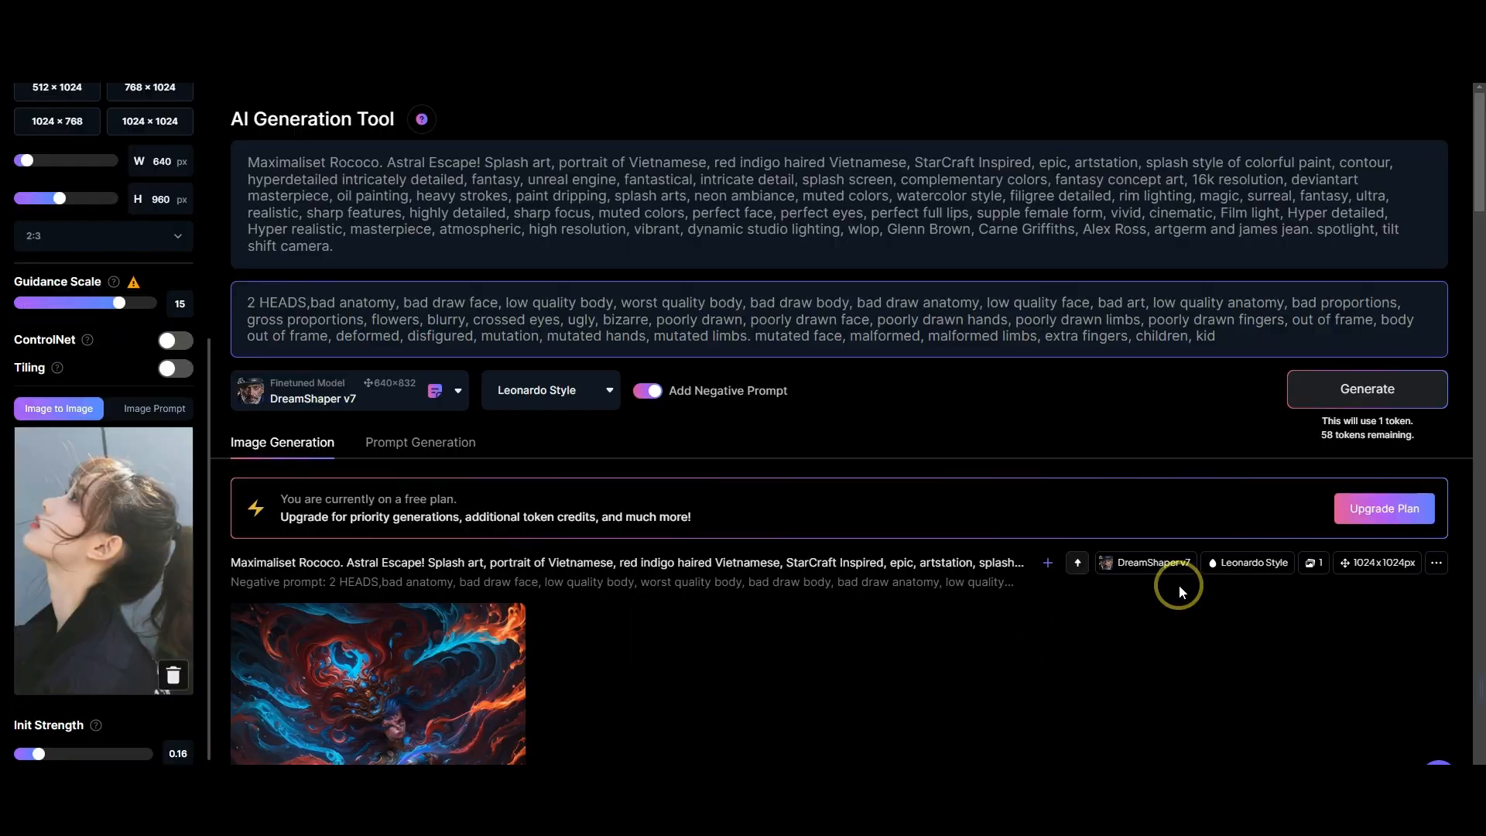
{"action": "scroll", "coordinate": [1178, 583], "scroll_direction": "up", "scroll_amount": 5}
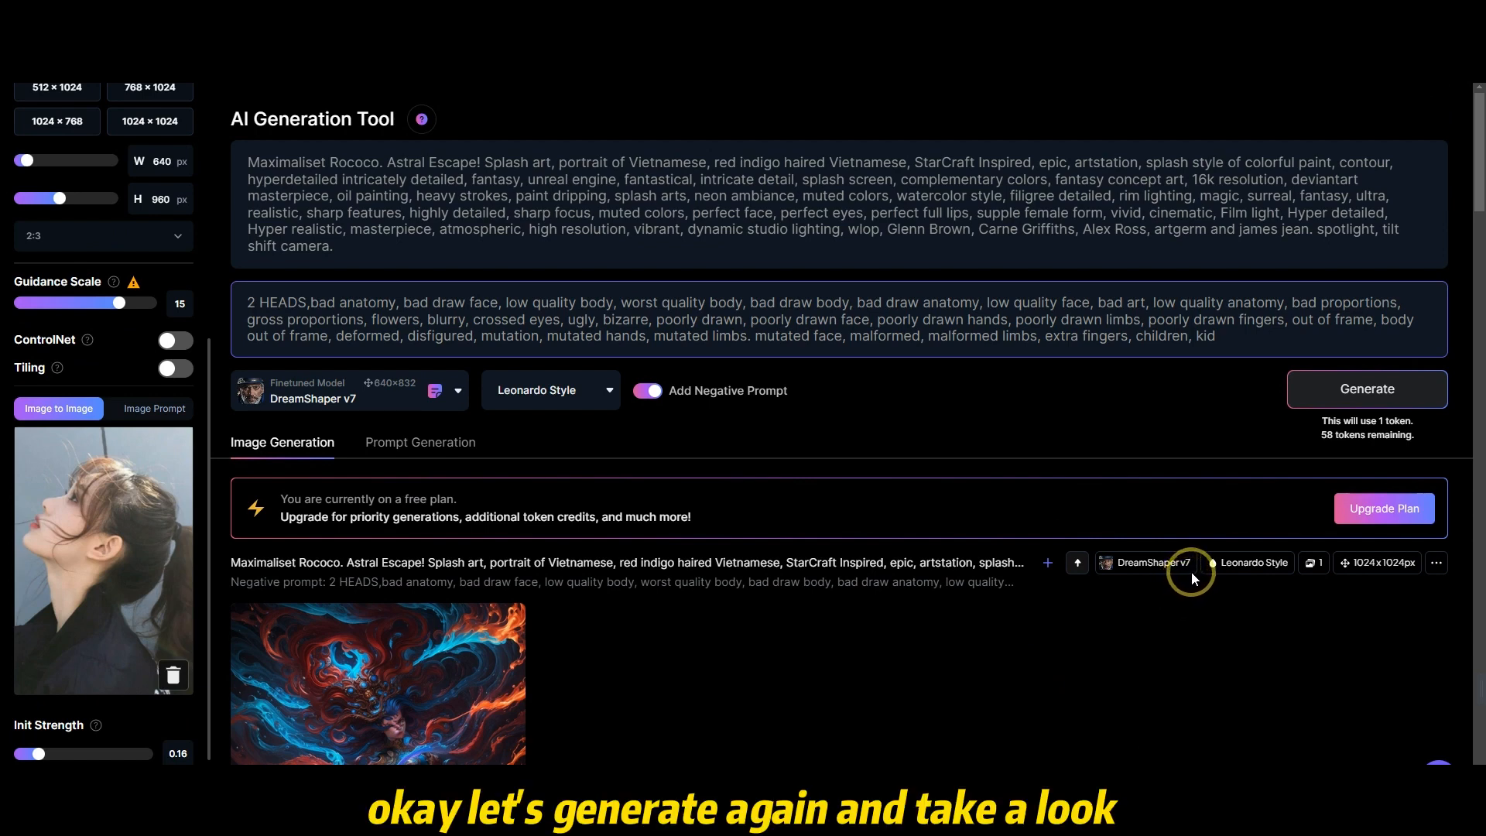
{"action": "left_click", "coordinate": [1367, 391]}
{"action": "scroll", "coordinate": [1029, 383], "scroll_direction": "down", "scroll_amount": 4}
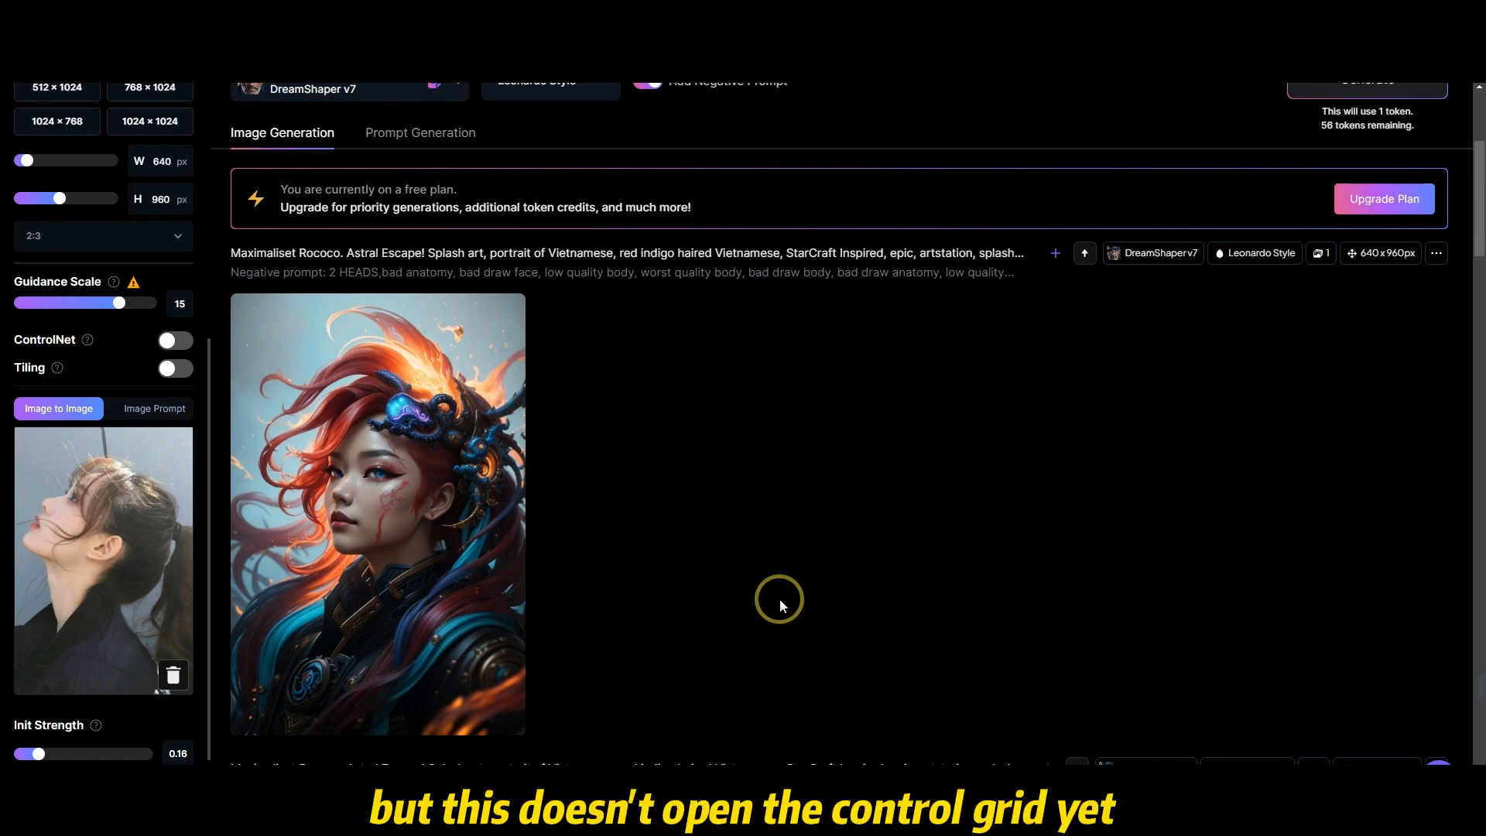
Step: Enable ControlNet in Pose to Image mode and generate an image at a ControlNet Weight of 0.48
{"action": "left_click", "coordinate": [174, 345]}
{"action": "left_click", "coordinate": [173, 370]}
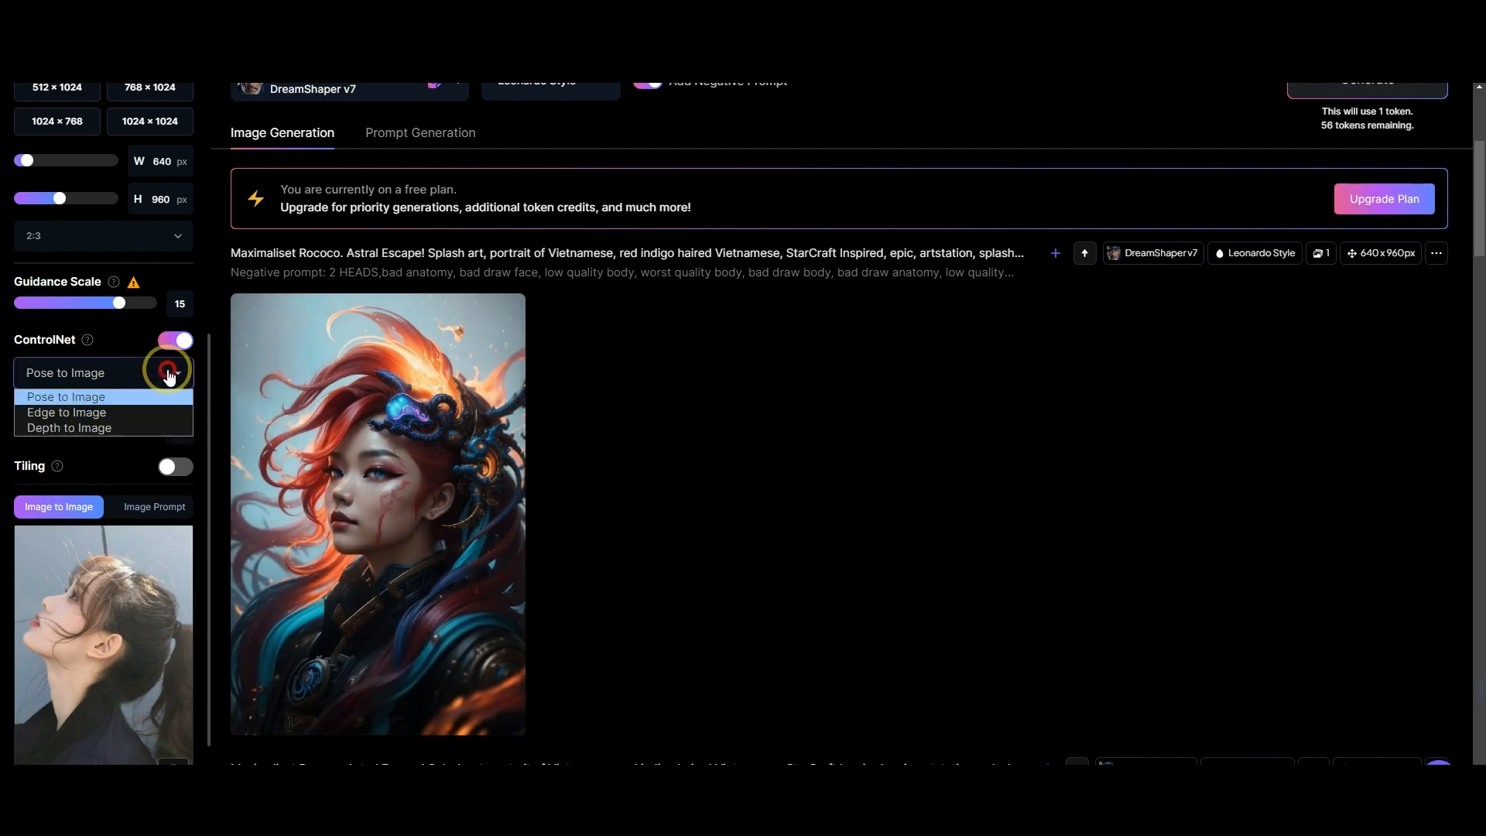
{"action": "left_click", "coordinate": [154, 394]}
{"action": "scroll", "coordinate": [220, 401], "scroll_direction": "up", "scroll_amount": 4}
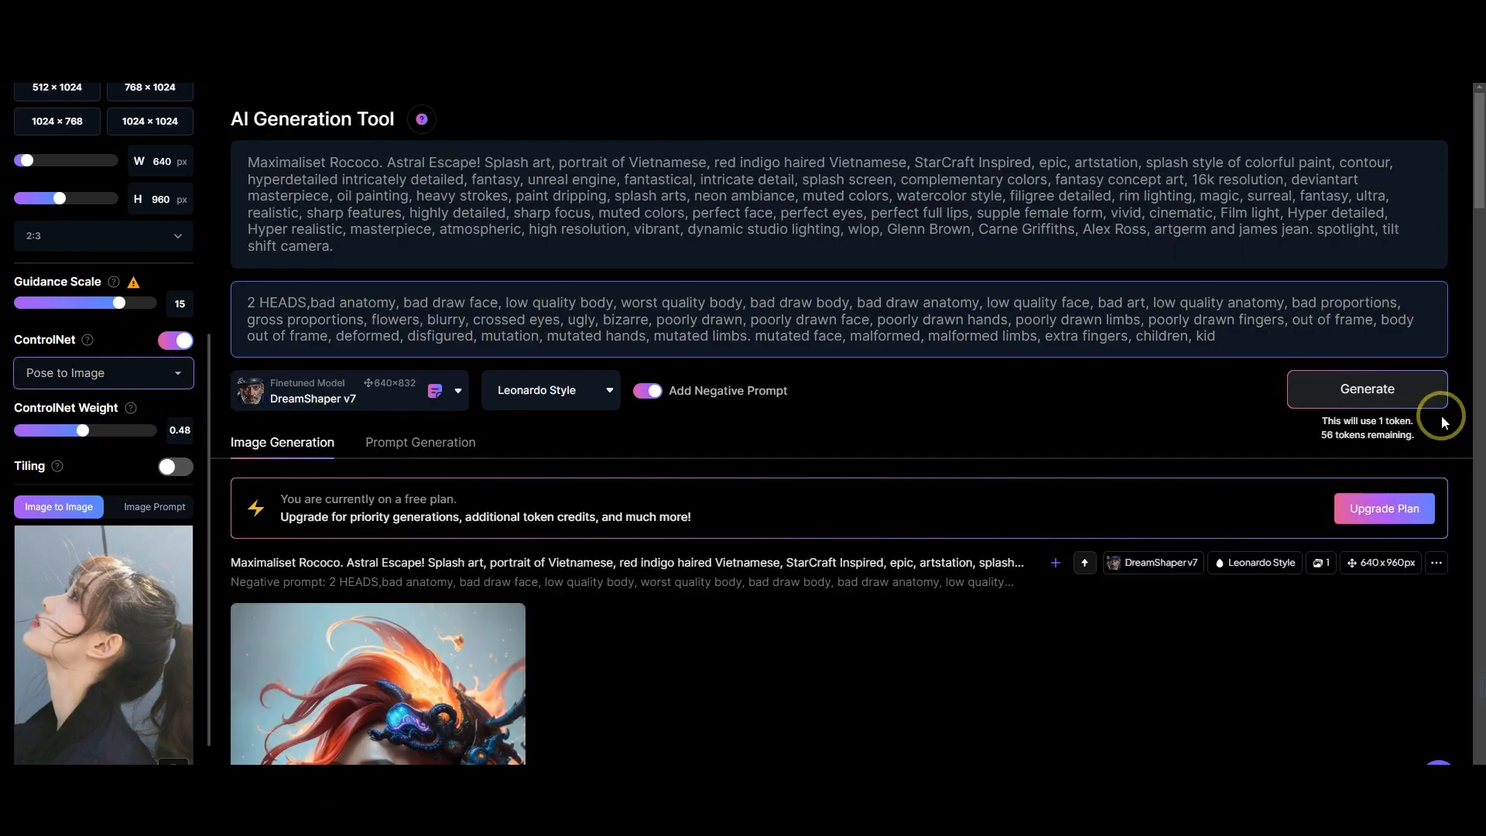
{"action": "left_click", "coordinate": [1370, 389]}
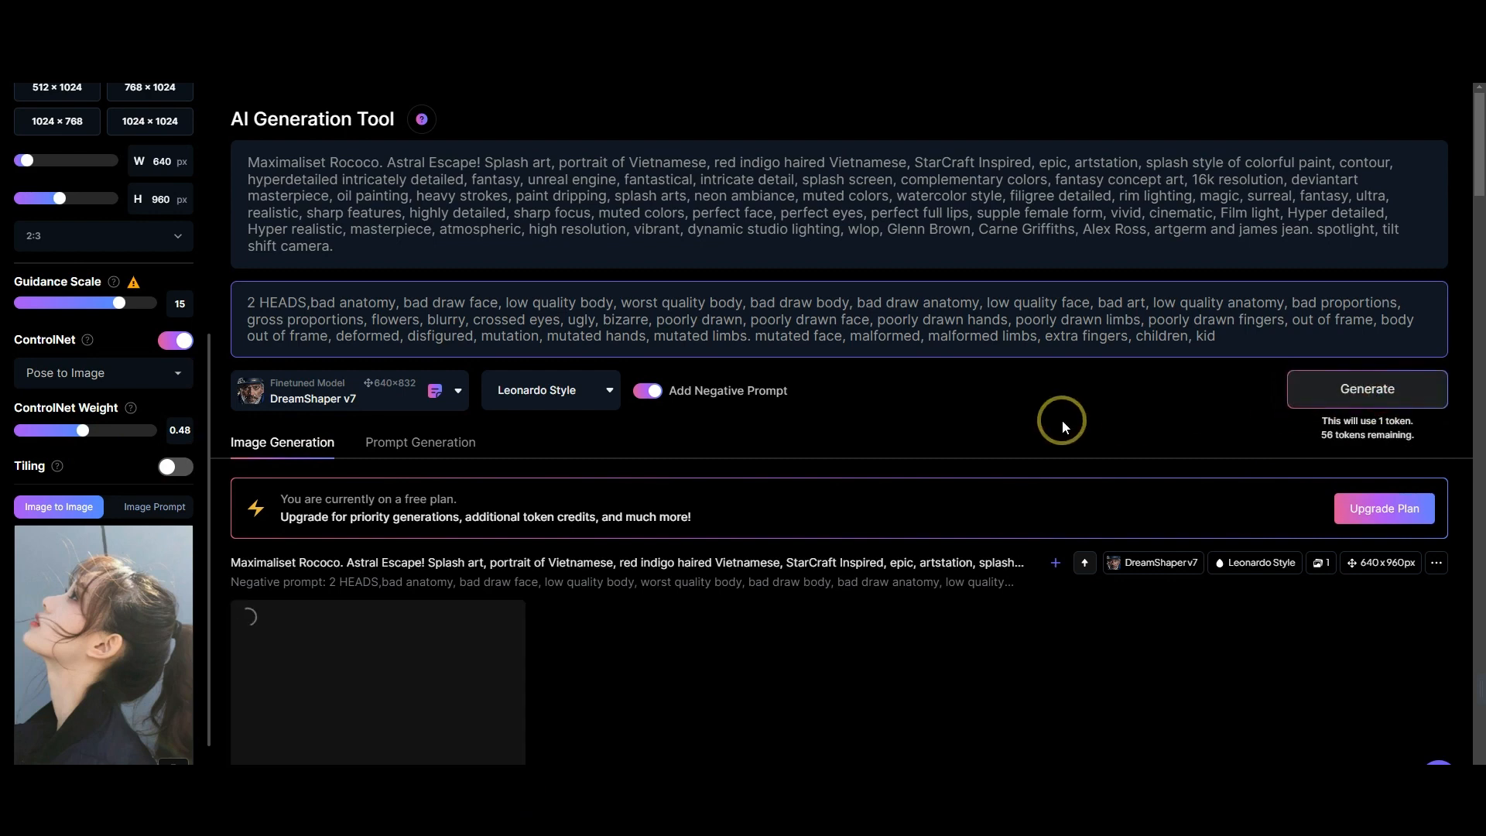
{"action": "scroll", "coordinate": [1064, 421], "scroll_direction": "down", "scroll_amount": 4}
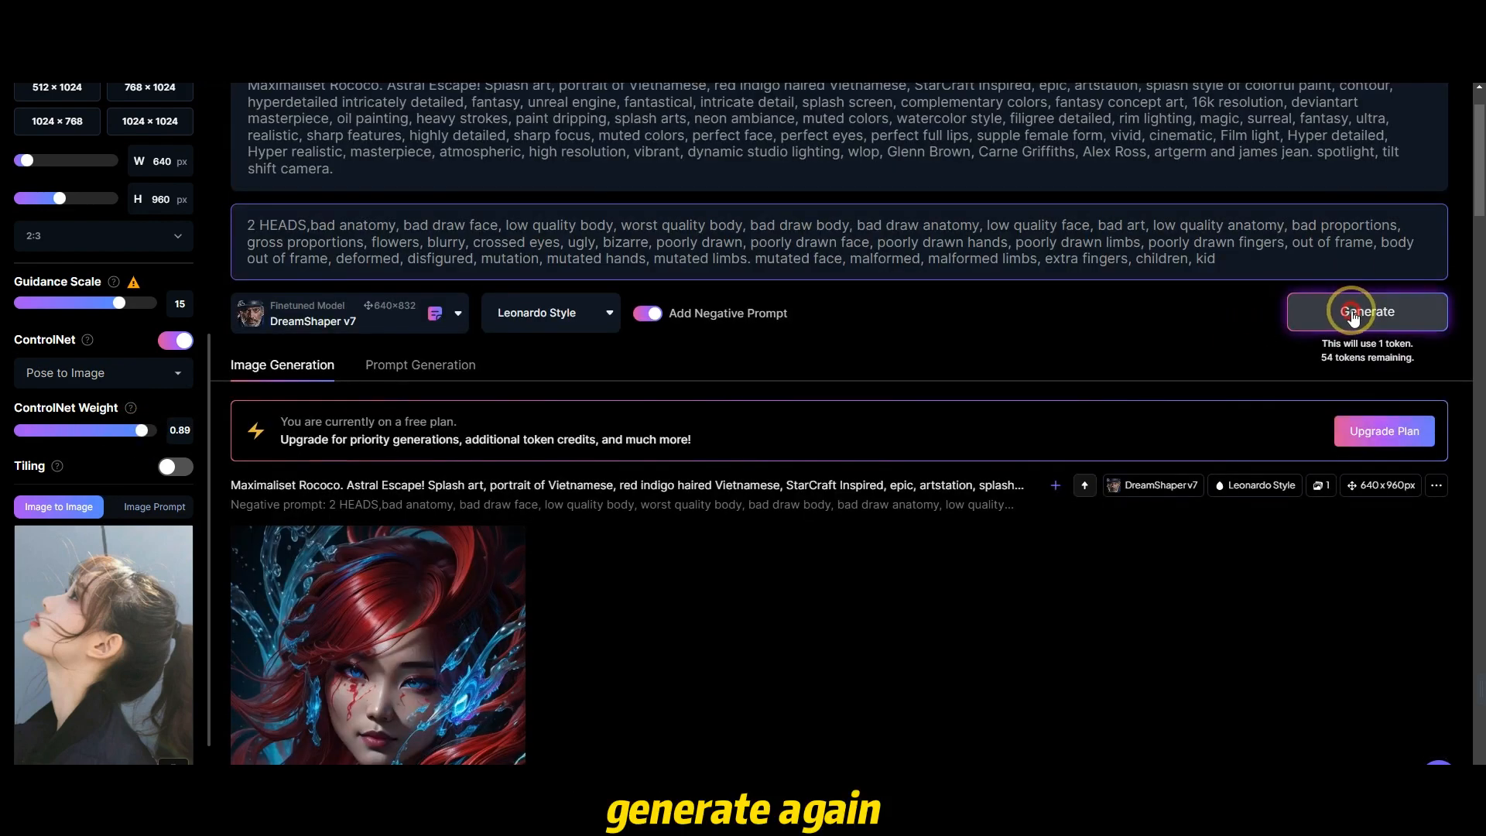
Step: Generate one image at a ControlNet Weight of 0.89 and another at 0.16 for comparison
{"action": "left_click", "coordinate": [1364, 306]}
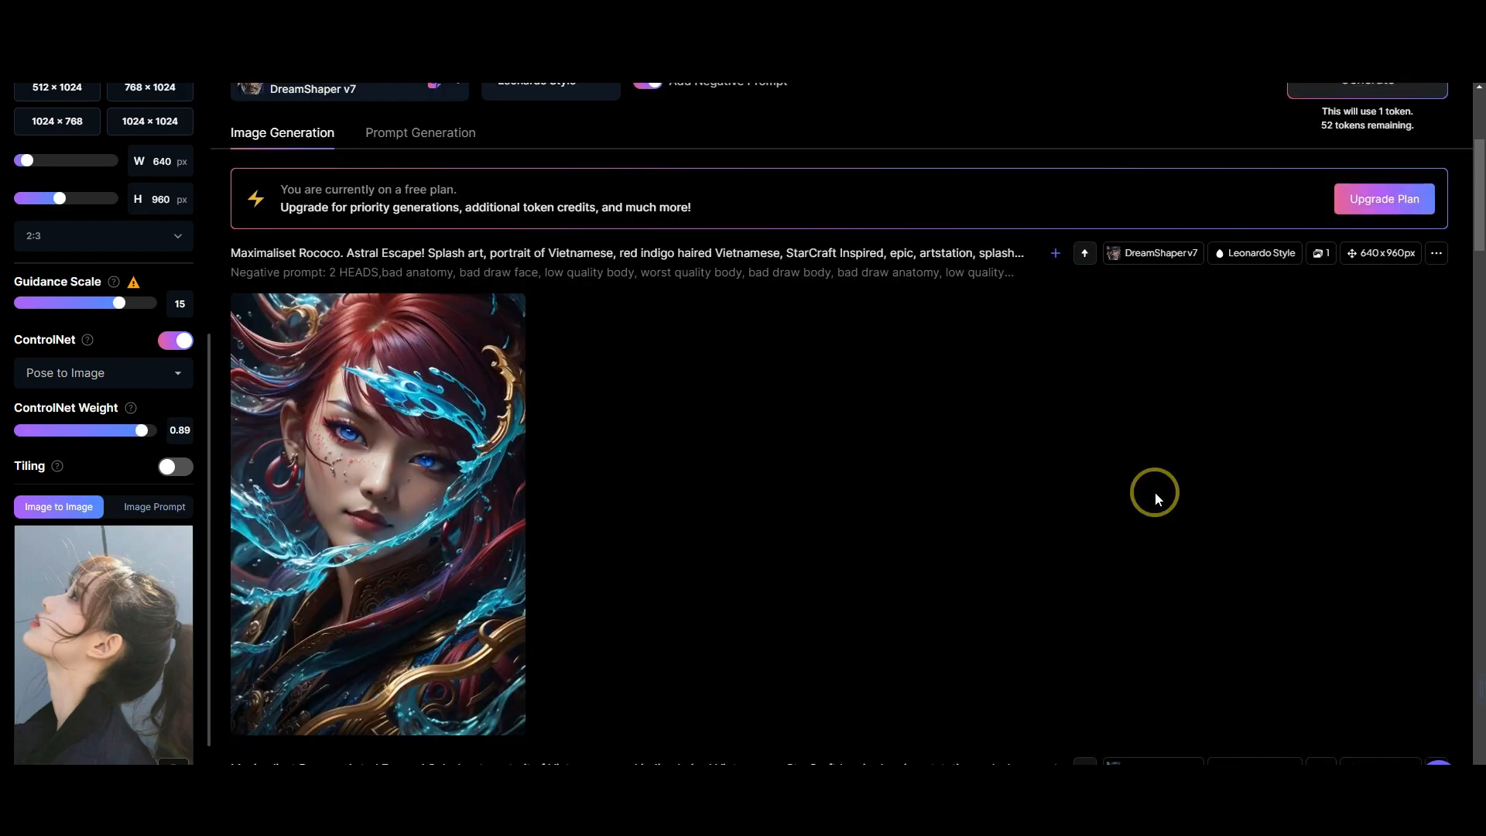
{"action": "left_click", "coordinate": [37, 430]}
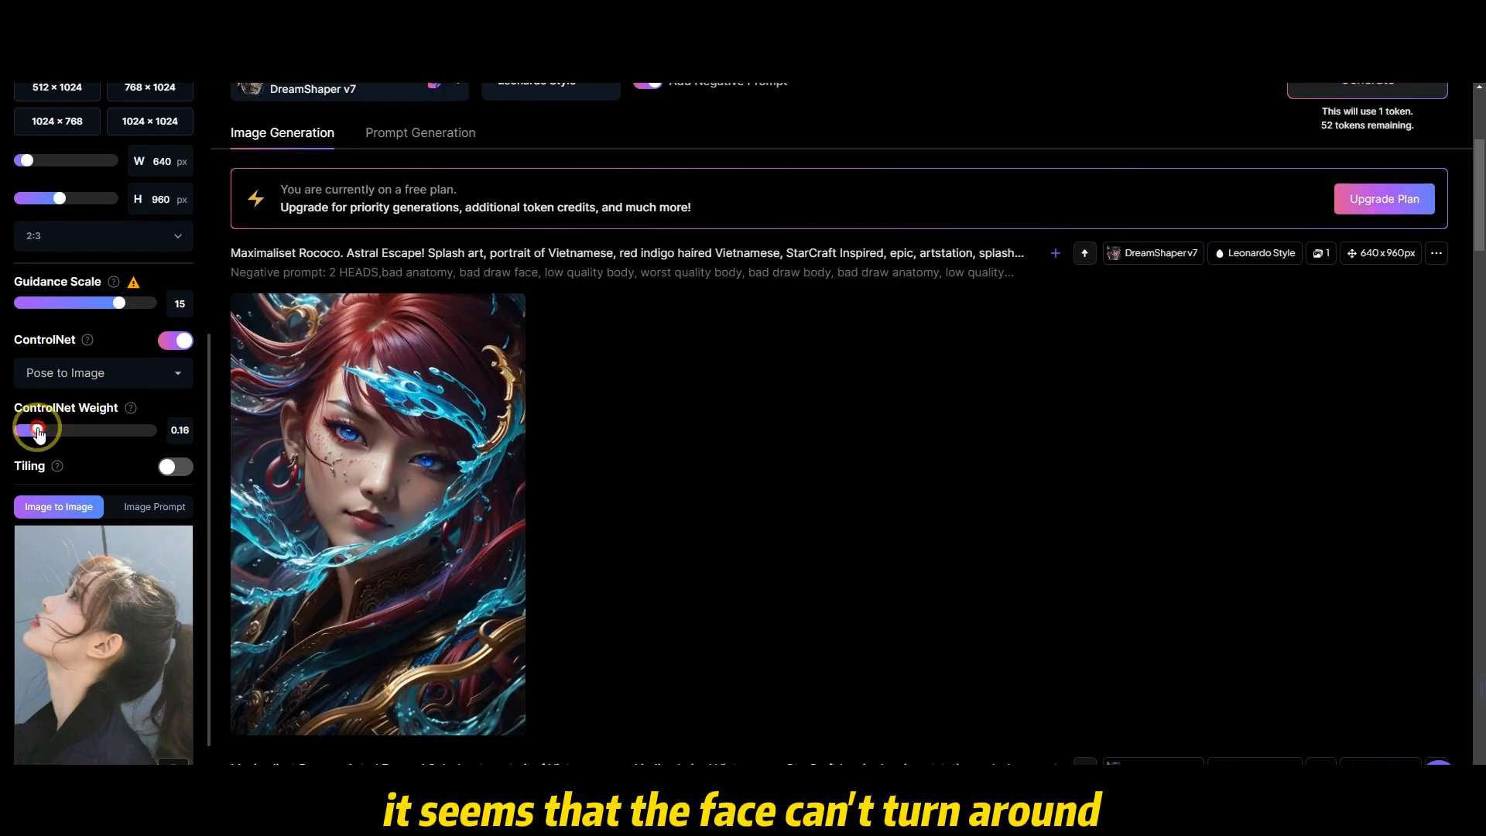
{"action": "scroll", "coordinate": [1366, 197], "scroll_direction": "up", "scroll_amount": 2}
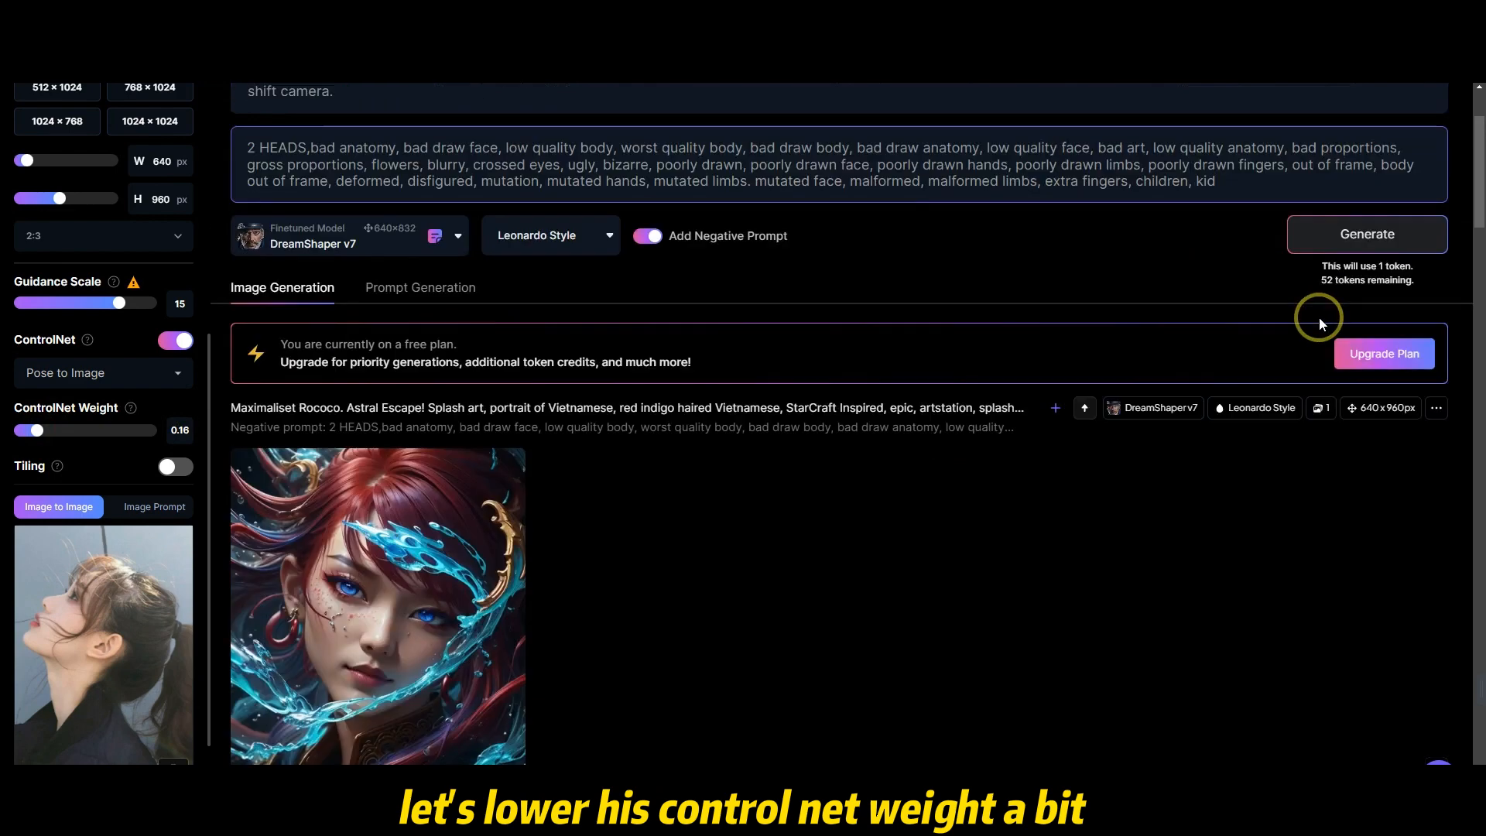
{"action": "left_click", "coordinate": [1355, 246]}
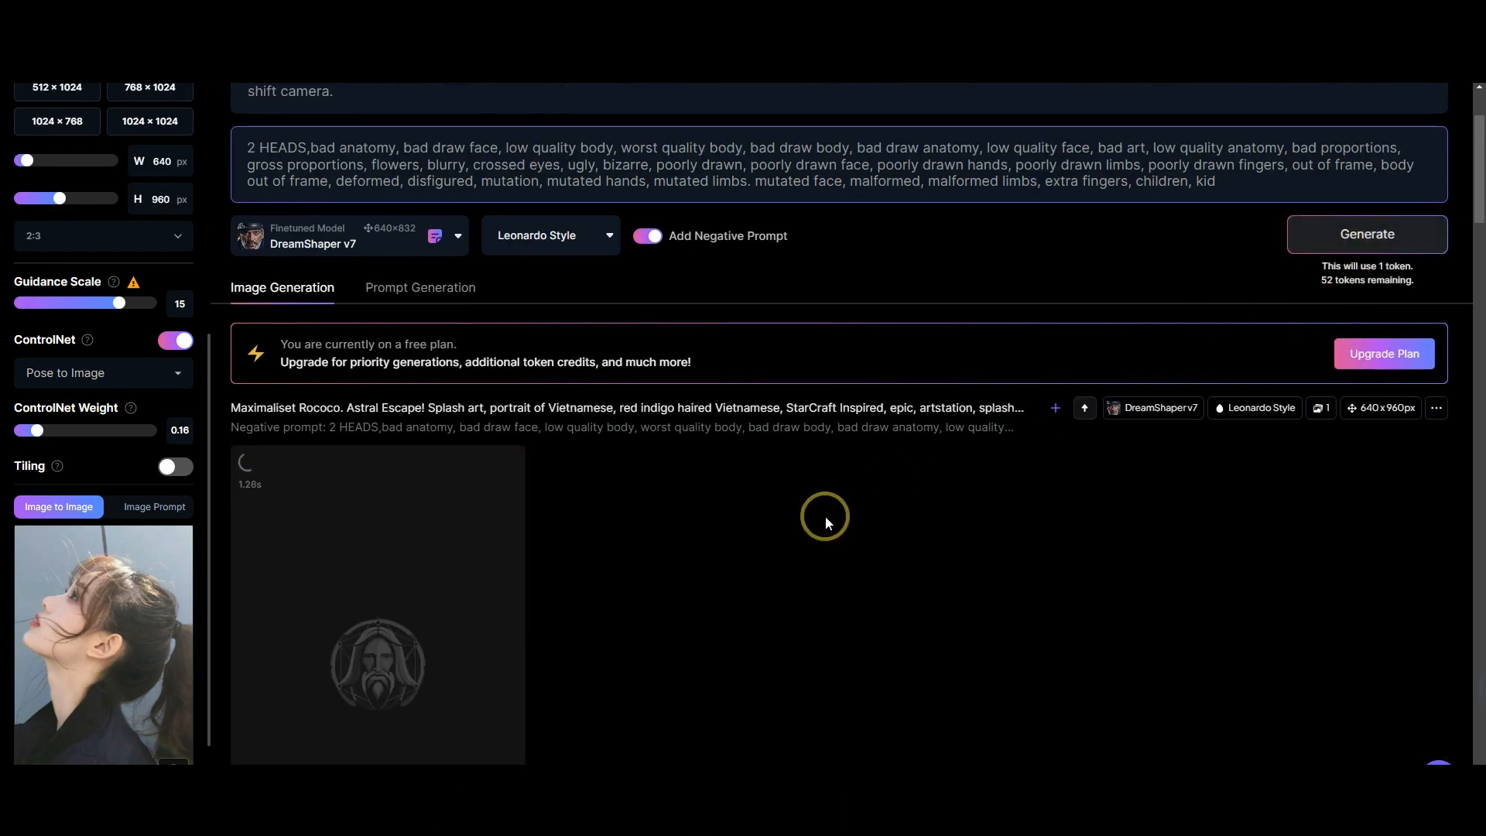
{"action": "scroll", "coordinate": [844, 503], "scroll_direction": "down", "scroll_amount": 1}
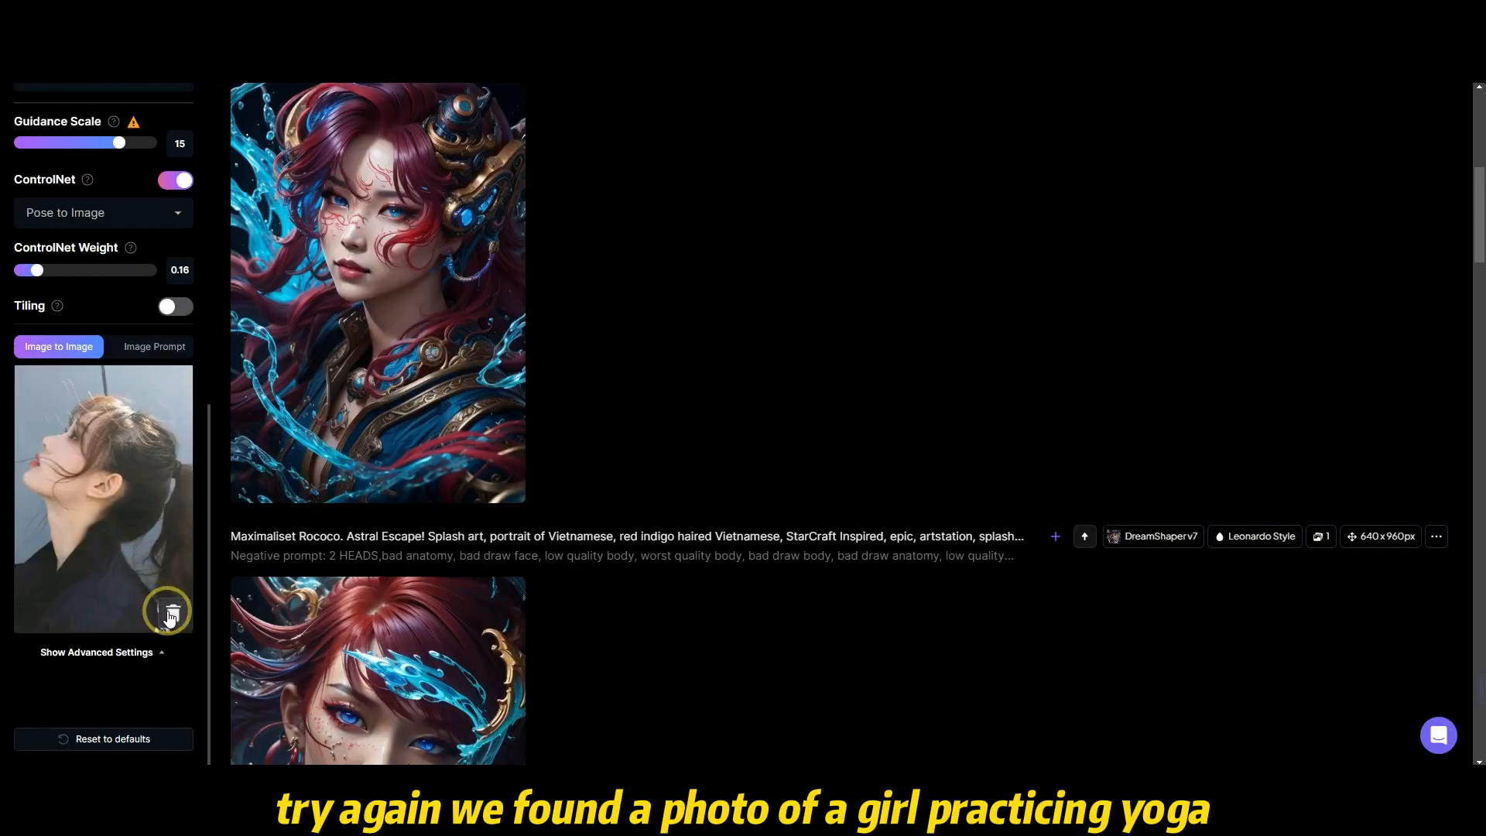
Step: Replace the reference image with the photo of the woman practicing yoga
{"action": "left_click", "coordinate": [169, 611]}
{"action": "left_click", "coordinate": [108, 578]}
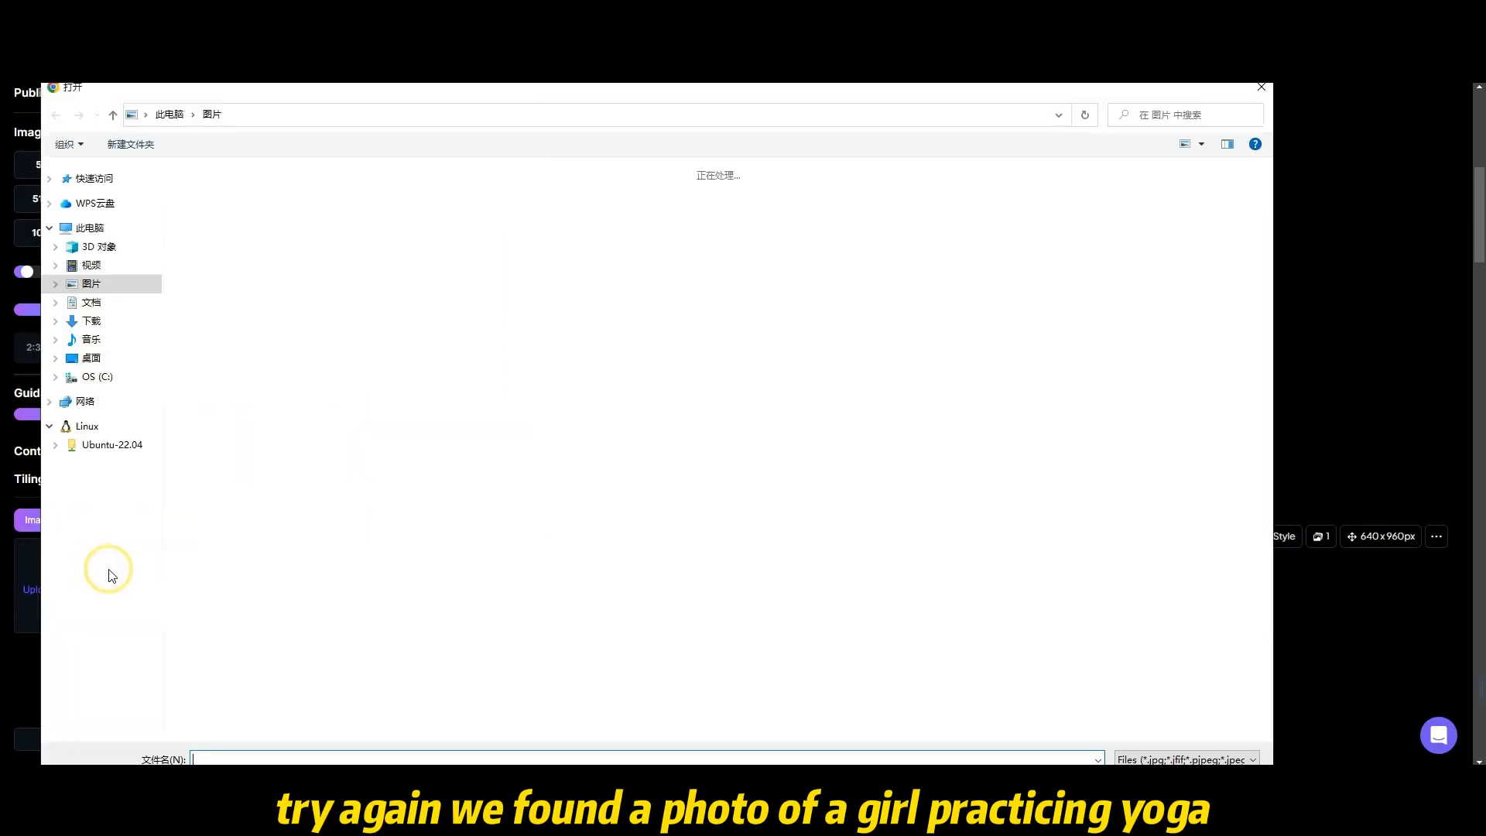
{"action": "left_click", "coordinate": [1043, 669]}
{"action": "left_click", "coordinate": [1148, 784]}
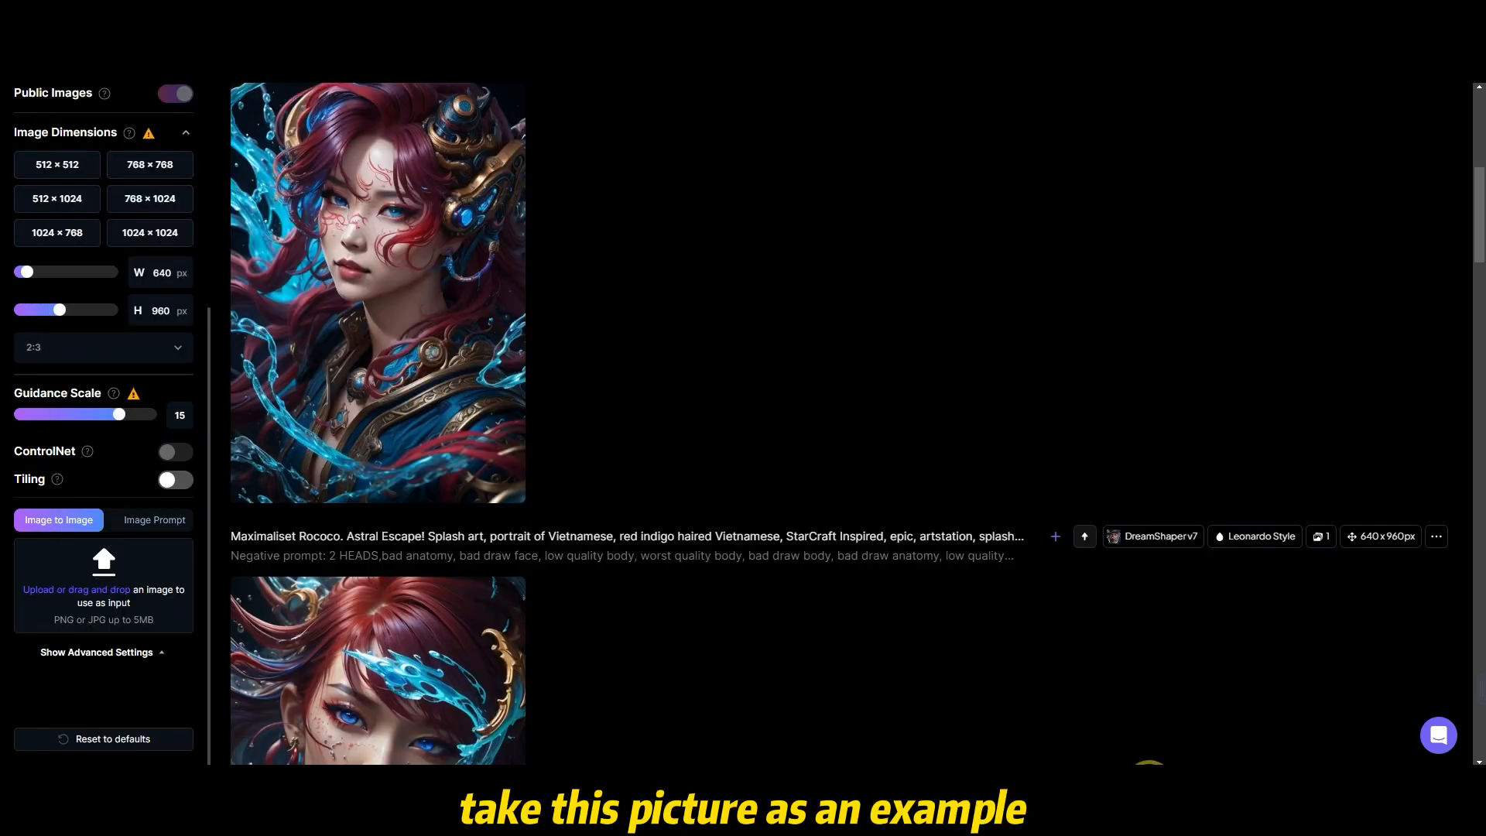
{"action": "scroll", "coordinate": [906, 500], "scroll_direction": "down", "scroll_amount": 3}
{"action": "scroll", "coordinate": [163, 491], "scroll_direction": "down", "scroll_amount": 3}
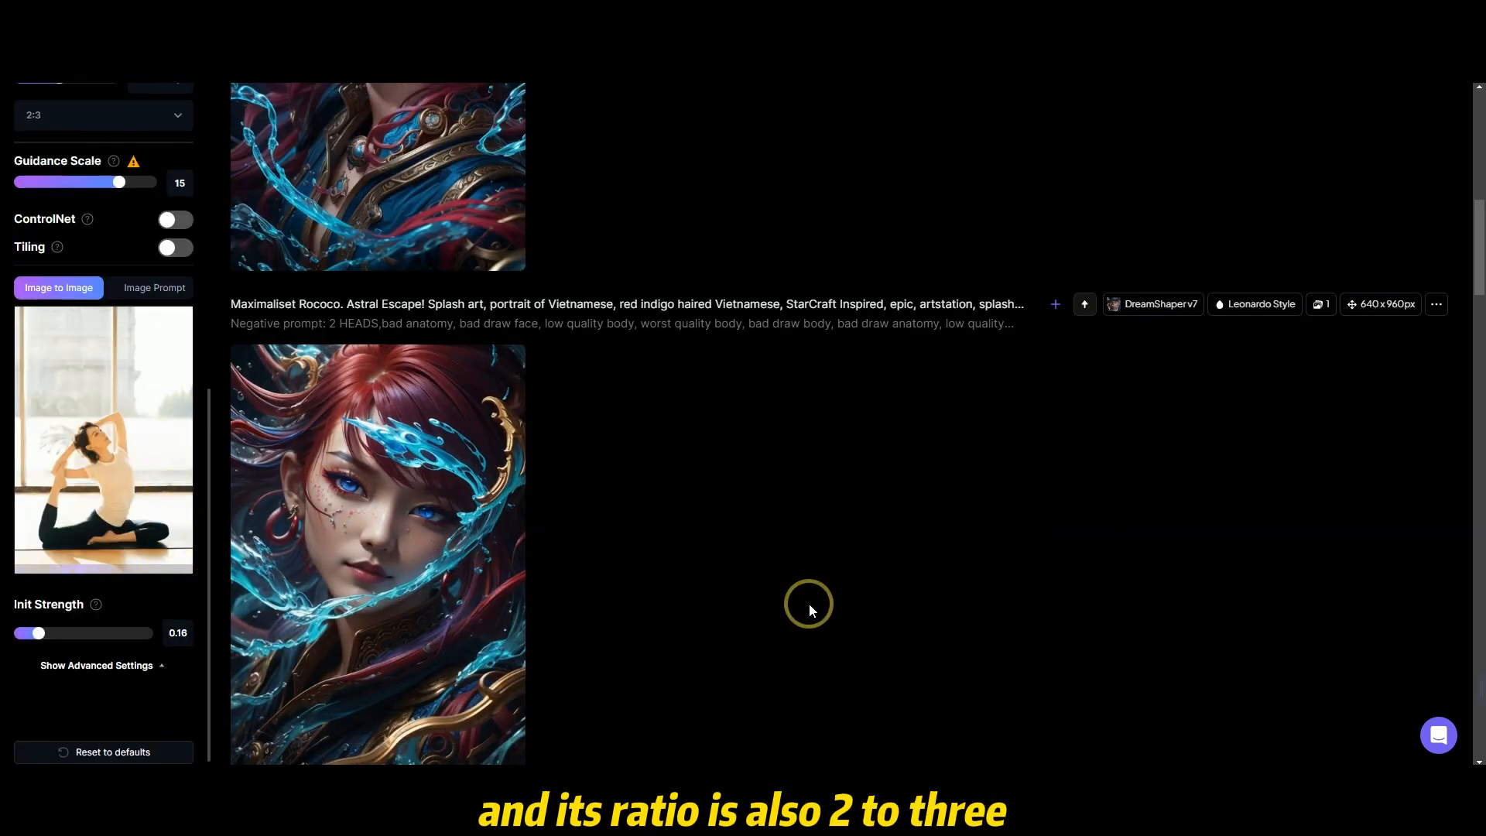
Step: Enable ControlNet for the yoga photo, set the ControlNet Weight to 0.91, and generate an image
{"action": "scroll", "coordinate": [810, 603], "scroll_direction": "up", "scroll_amount": 3}
{"action": "left_click", "coordinate": [172, 221]}
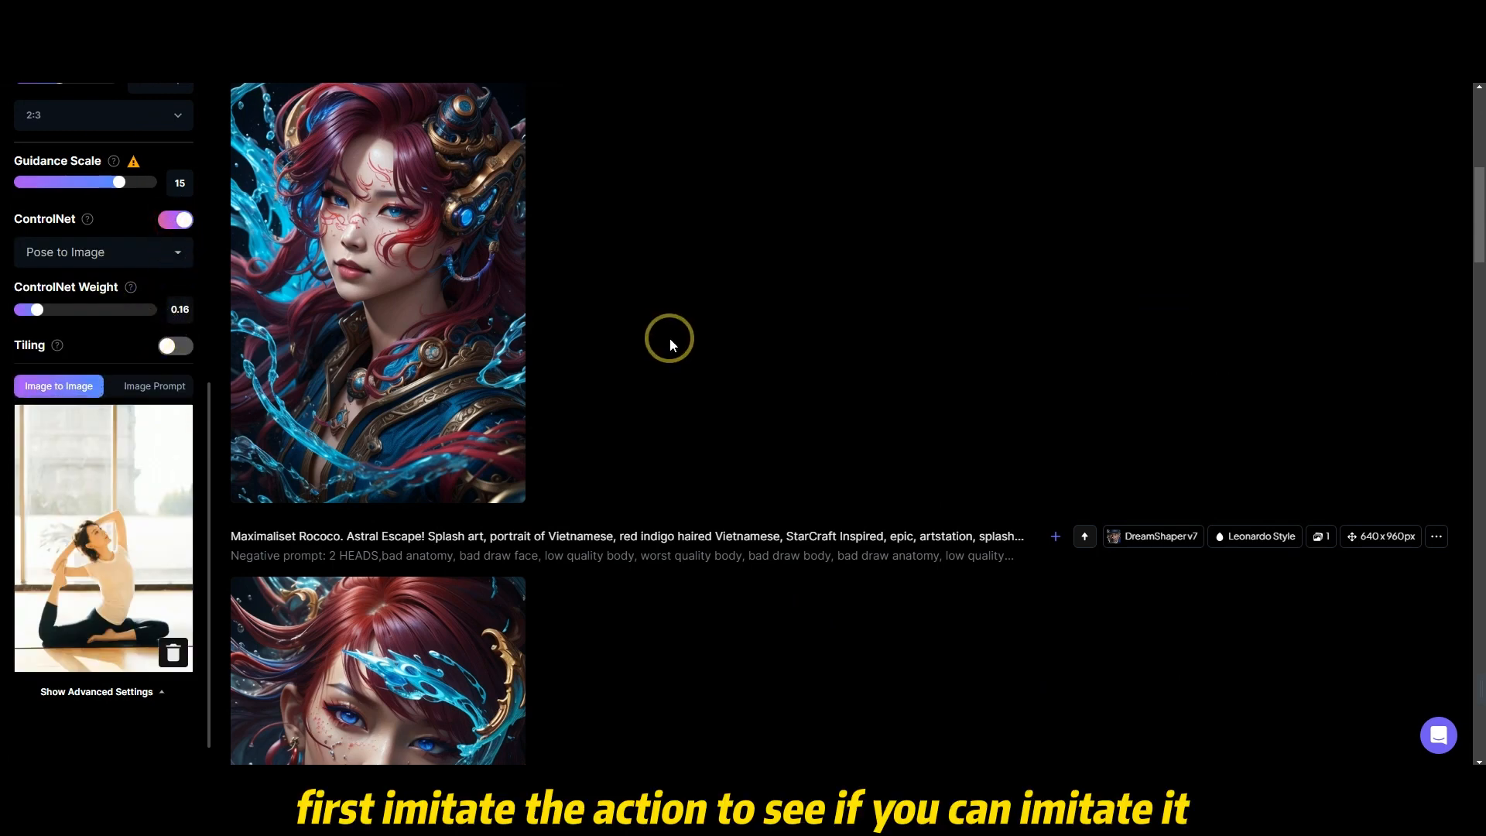
{"action": "left_click", "coordinate": [148, 310]}
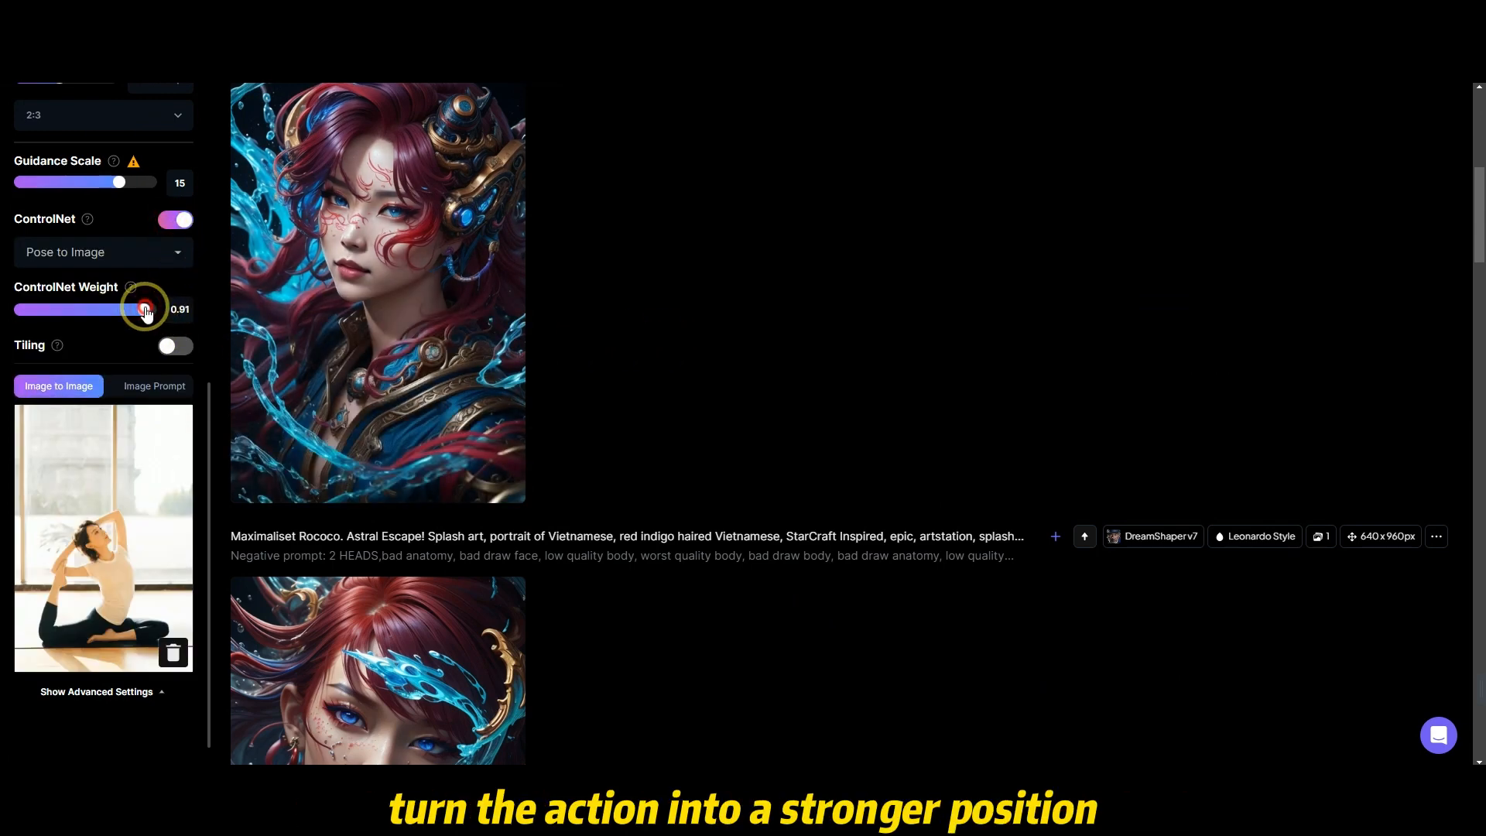
{"action": "scroll", "coordinate": [944, 333], "scroll_direction": "up", "scroll_amount": 8}
{"action": "left_click", "coordinate": [1356, 409]}
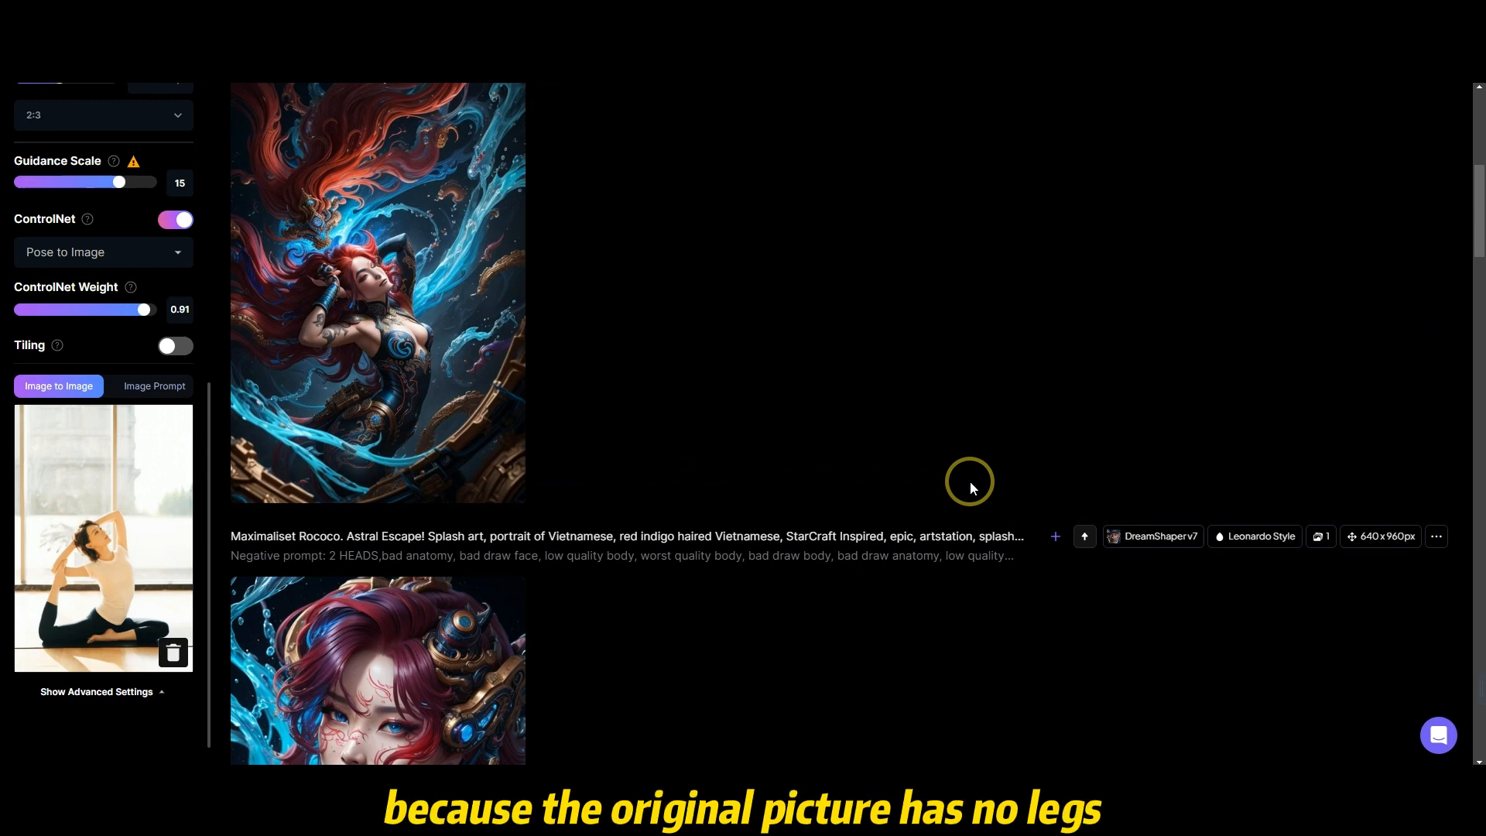
Step: Set the ControlNet Weight to 0.44 and generate another image from the yoga photo
{"action": "left_click", "coordinate": [77, 309]}
{"action": "scroll", "coordinate": [774, 387], "scroll_direction": "up", "scroll_amount": 10}
{"action": "left_click", "coordinate": [1376, 312]}
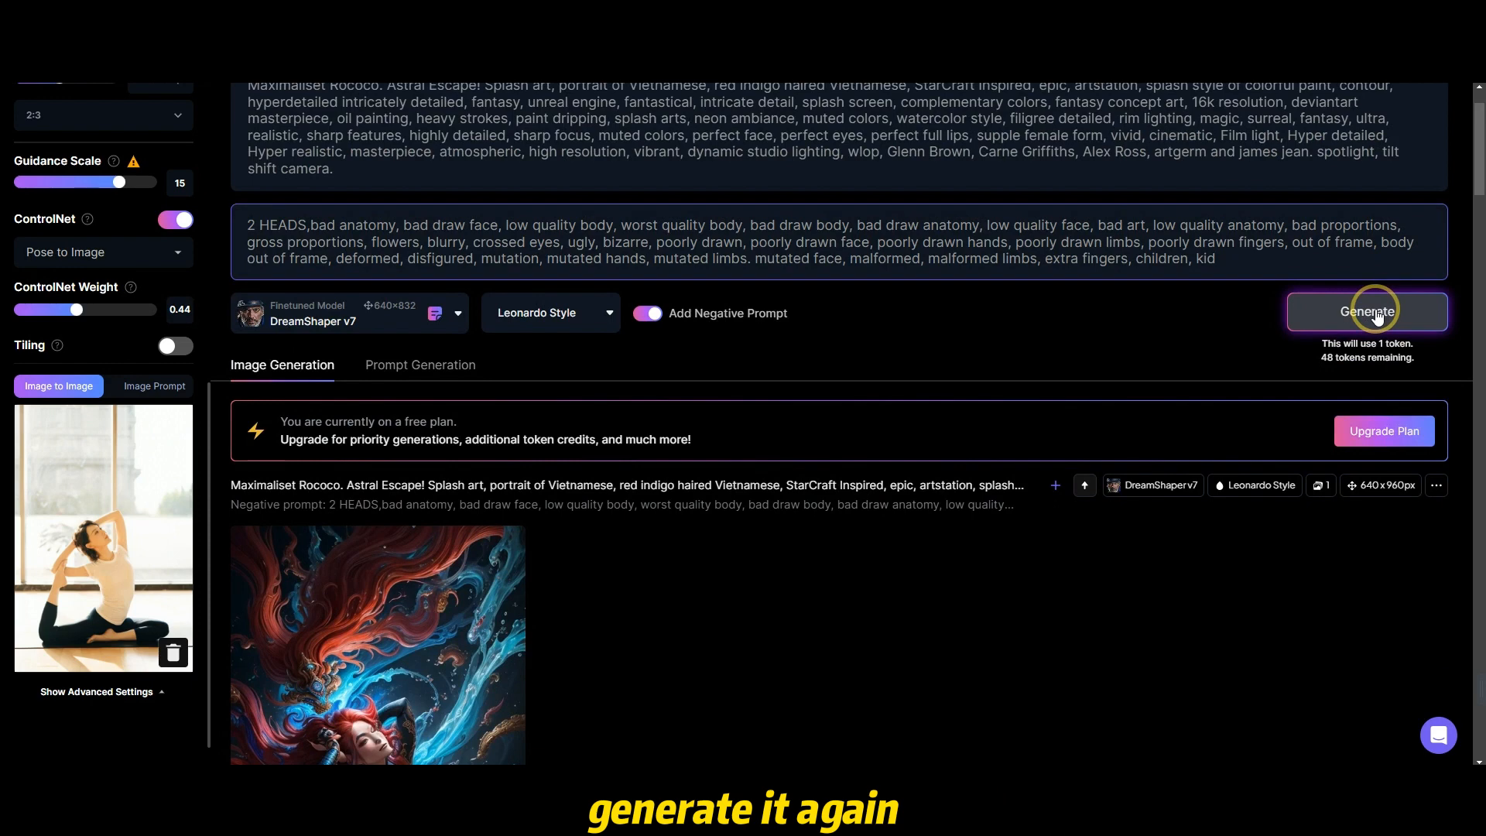
{"action": "scroll", "coordinate": [1077, 412], "scroll_direction": "down", "scroll_amount": 3}
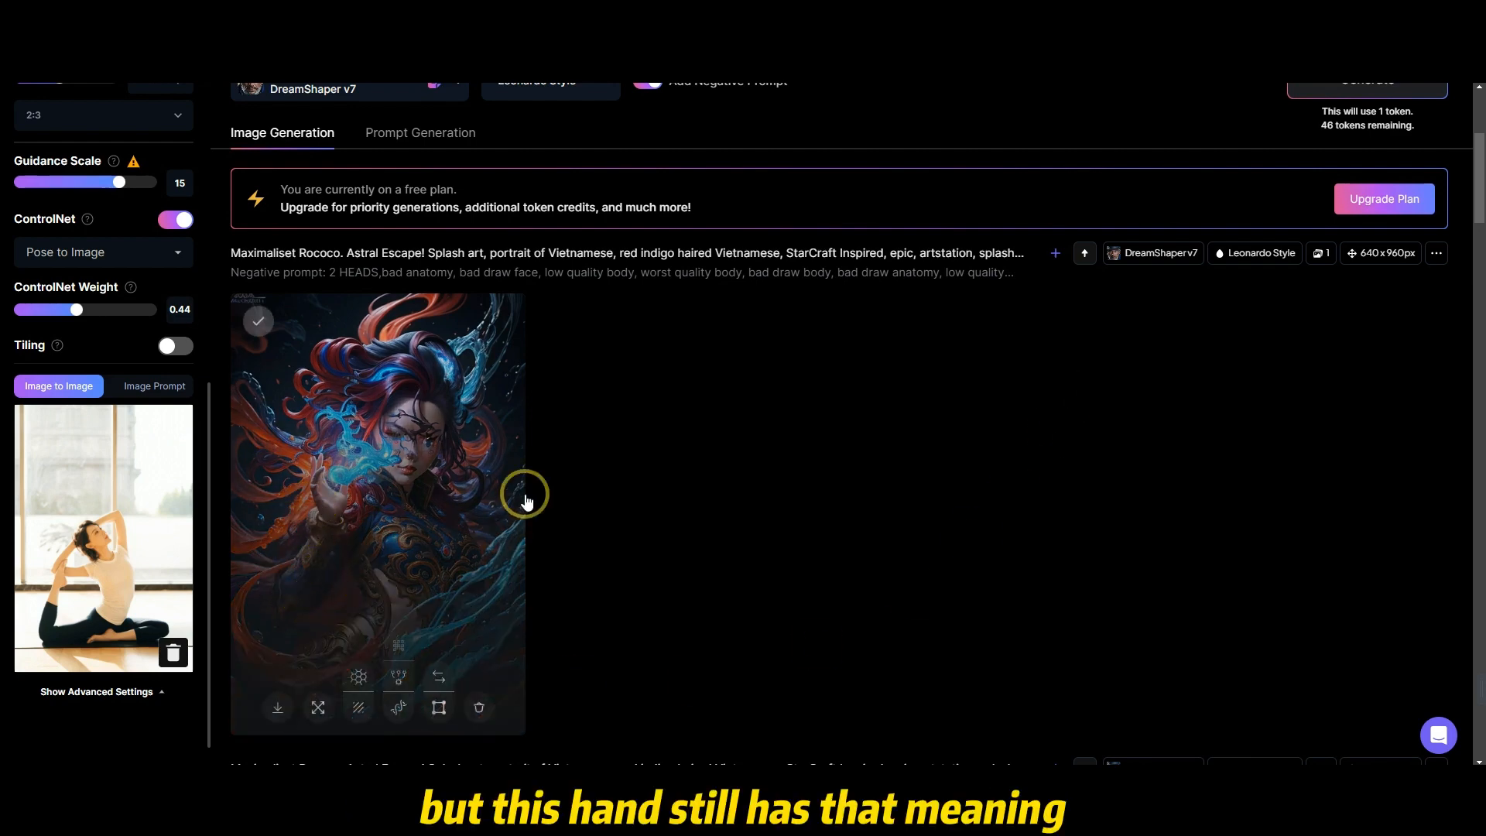
{"action": "scroll", "coordinate": [140, 239], "scroll_direction": "up", "scroll_amount": 1}
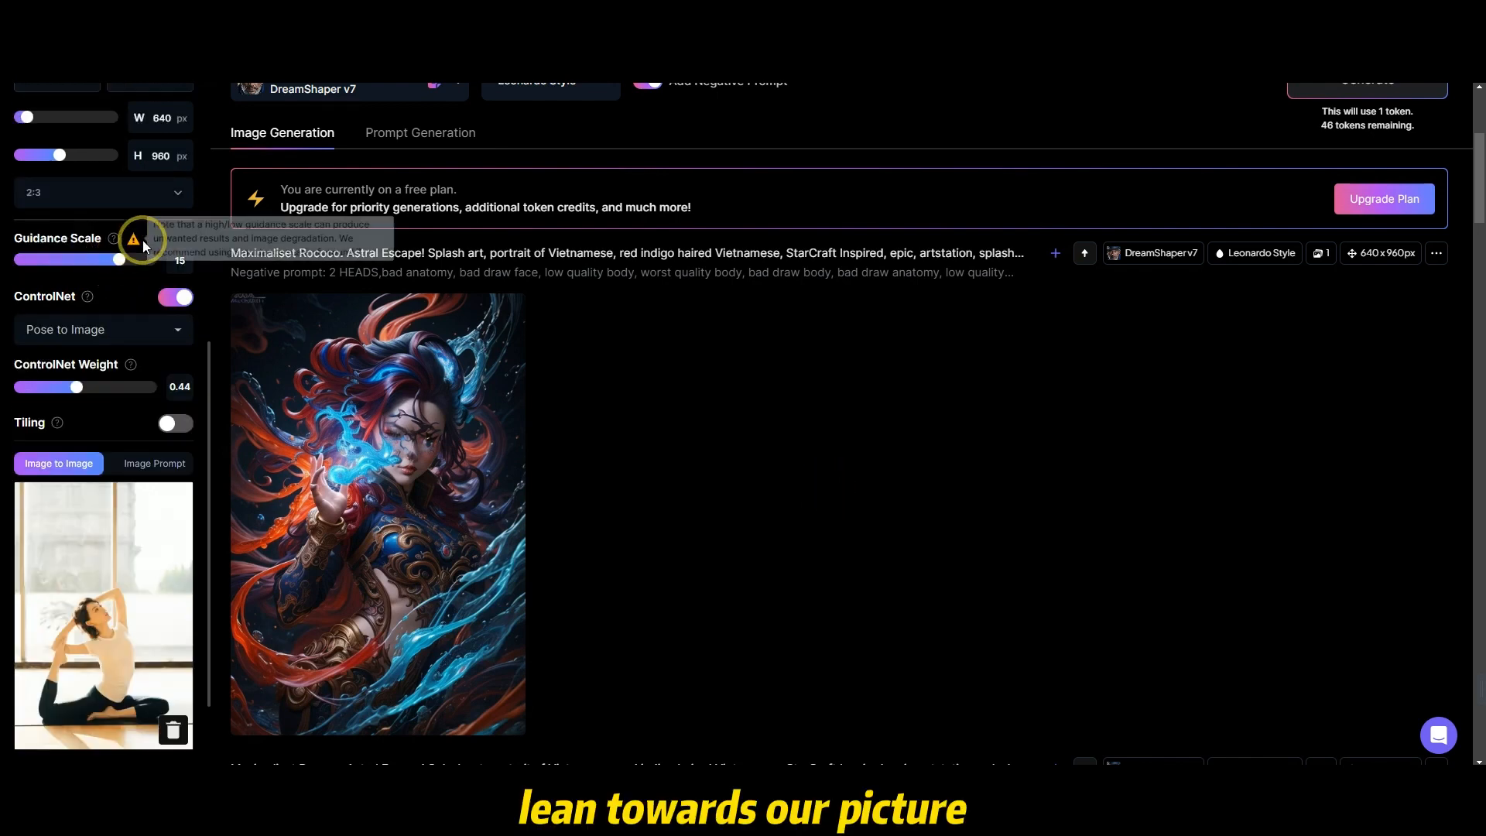
Step: Switch ControlNet to Edge to Image, set the ControlNet Weight to 0.94, and generate an image from the yoga photo
{"action": "left_click", "coordinate": [160, 327]}
{"action": "left_click", "coordinate": [132, 365]}
{"action": "scroll", "coordinate": [1026, 555], "scroll_direction": "up", "scroll_amount": 1}
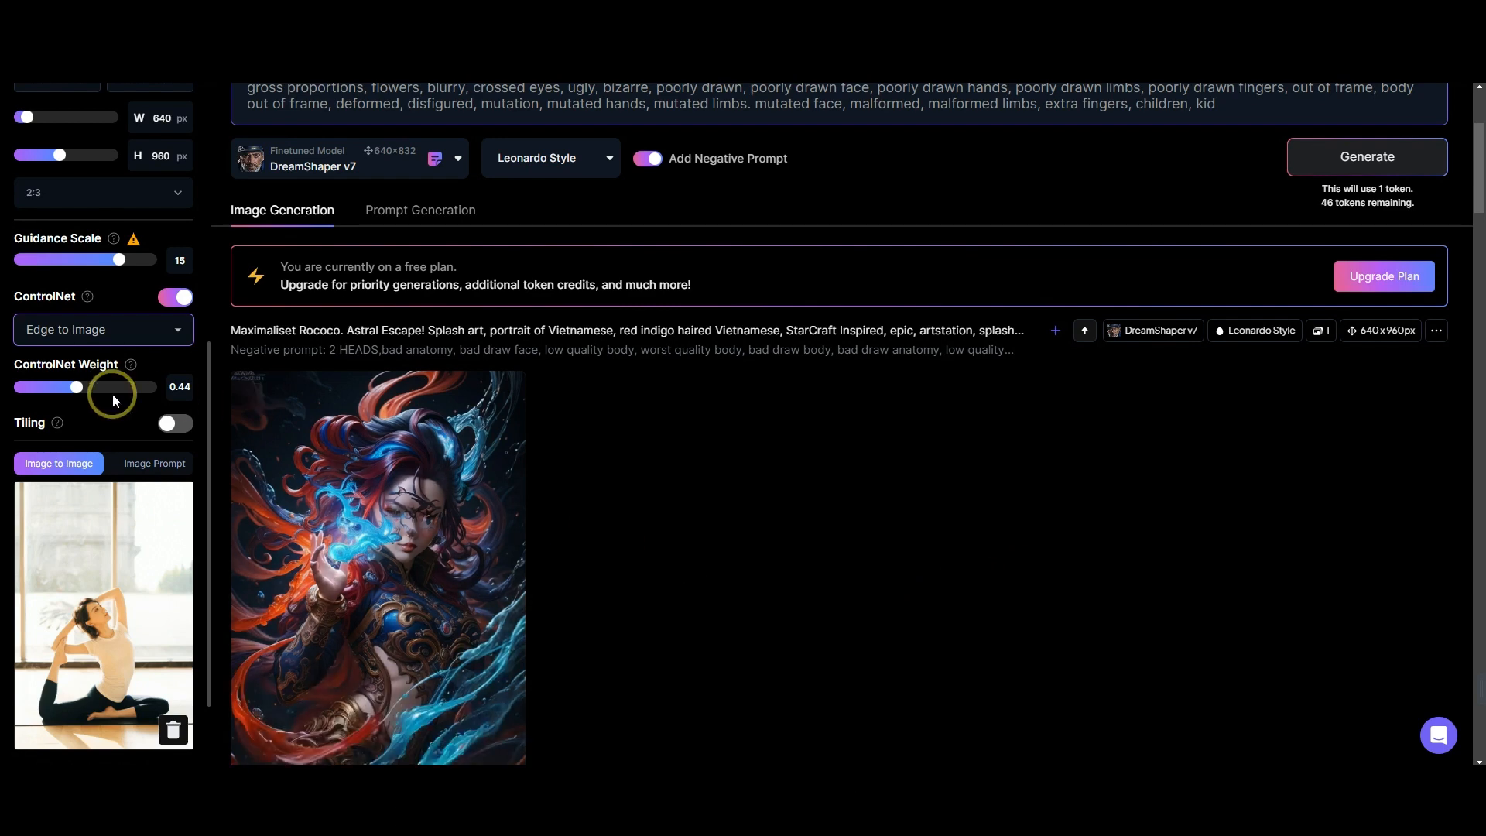
{"action": "left_click_drag", "start_coordinate": [139, 394], "coordinate": [148, 387]}
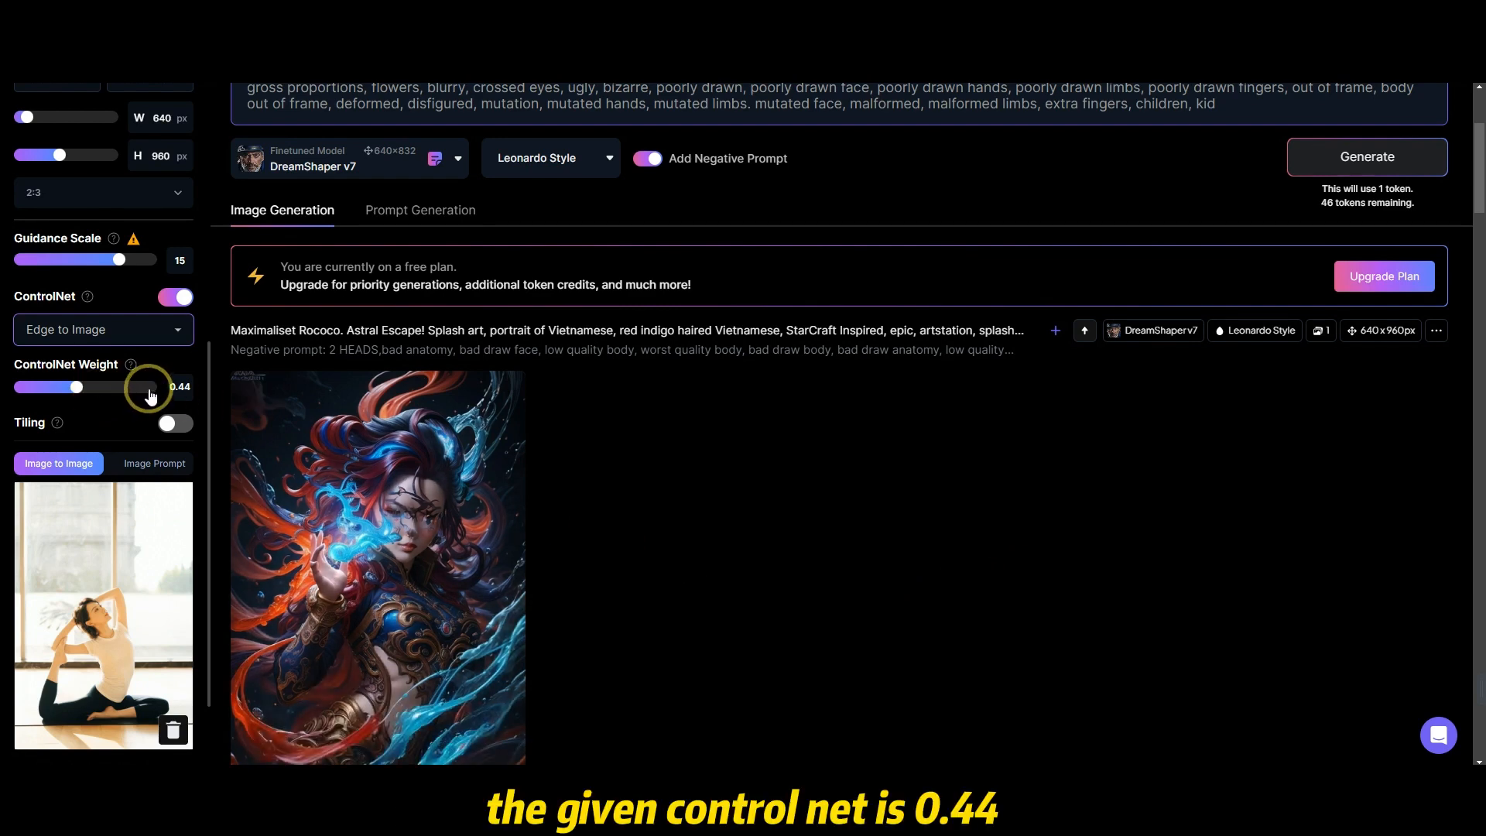
{"action": "scroll", "coordinate": [1315, 310], "scroll_direction": "up", "scroll_amount": 2}
{"action": "left_click", "coordinate": [1352, 329]}
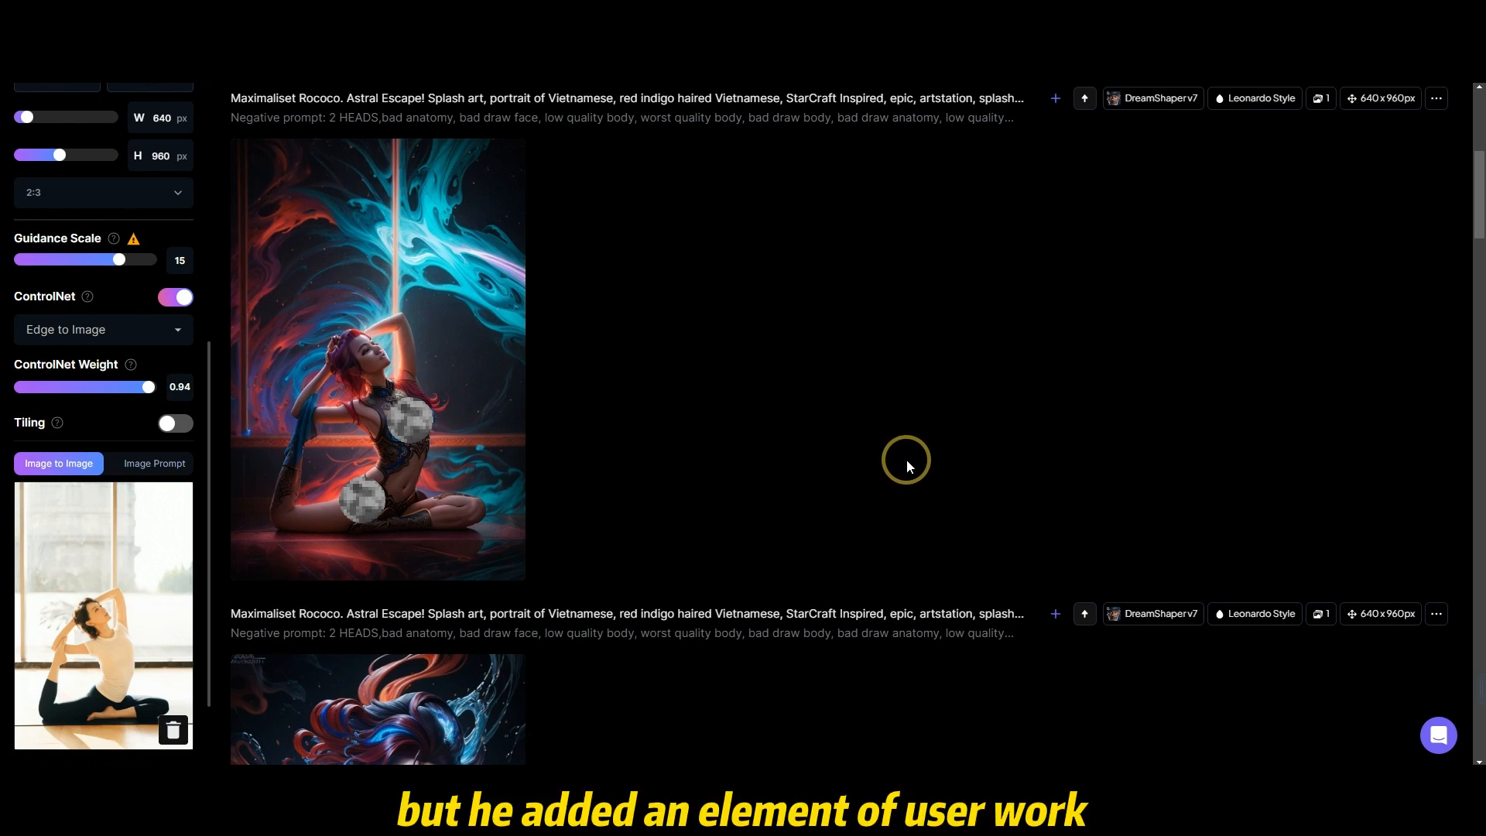
Step: Lower the Edge to Image ControlNet Weight to 0.49 and generate another image
{"action": "left_click", "coordinate": [83, 387]}
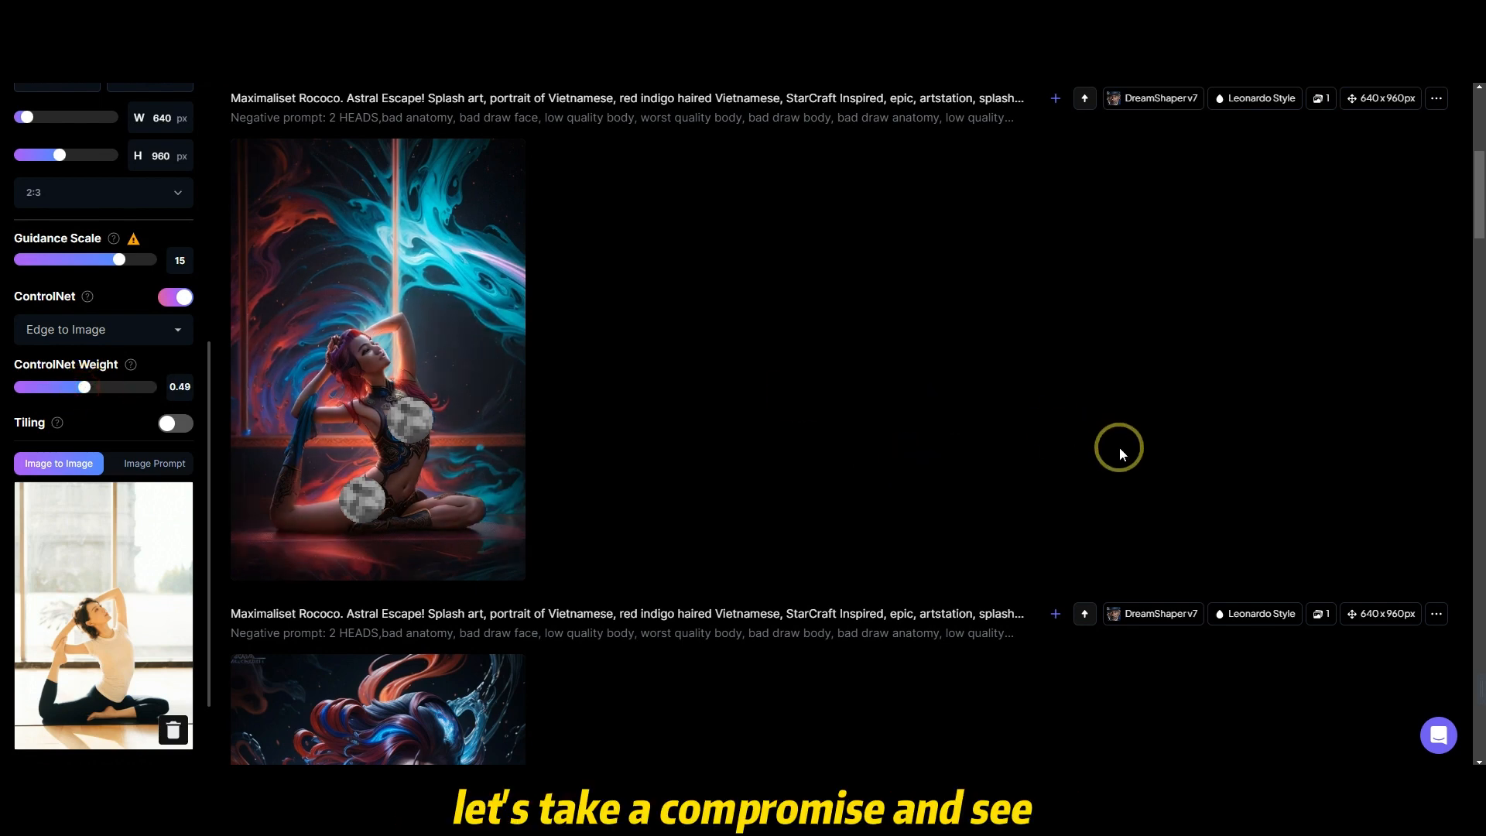
{"action": "scroll", "coordinate": [1118, 445], "scroll_direction": "up", "scroll_amount": 10}
{"action": "left_click", "coordinate": [1351, 234]}
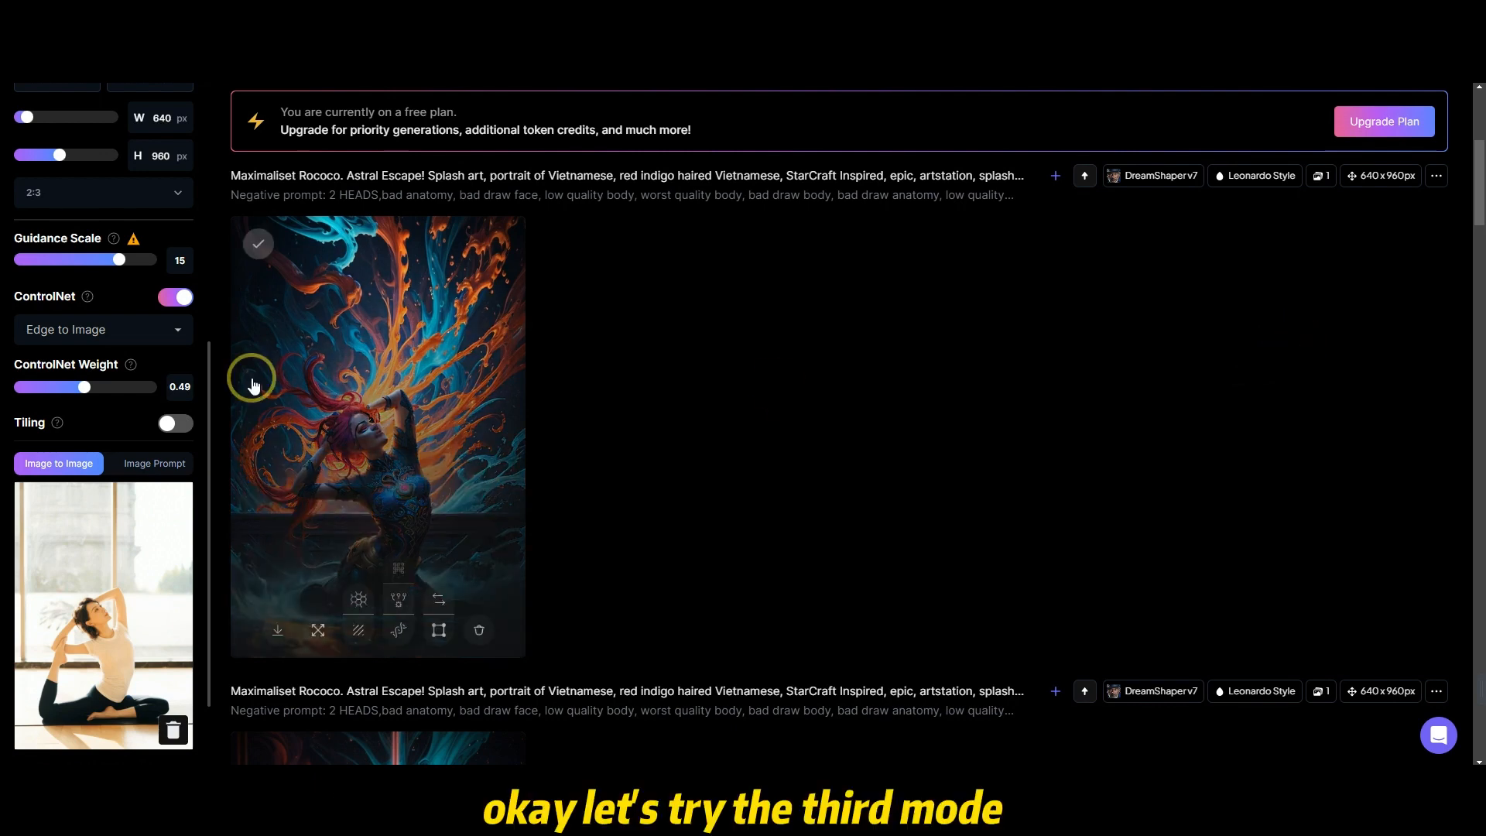
Step: Switch ControlNet to Depth to Image, generate an image from the yoga photo, and compare it with the earlier Edge to Image results
{"action": "left_click", "coordinate": [169, 331]}
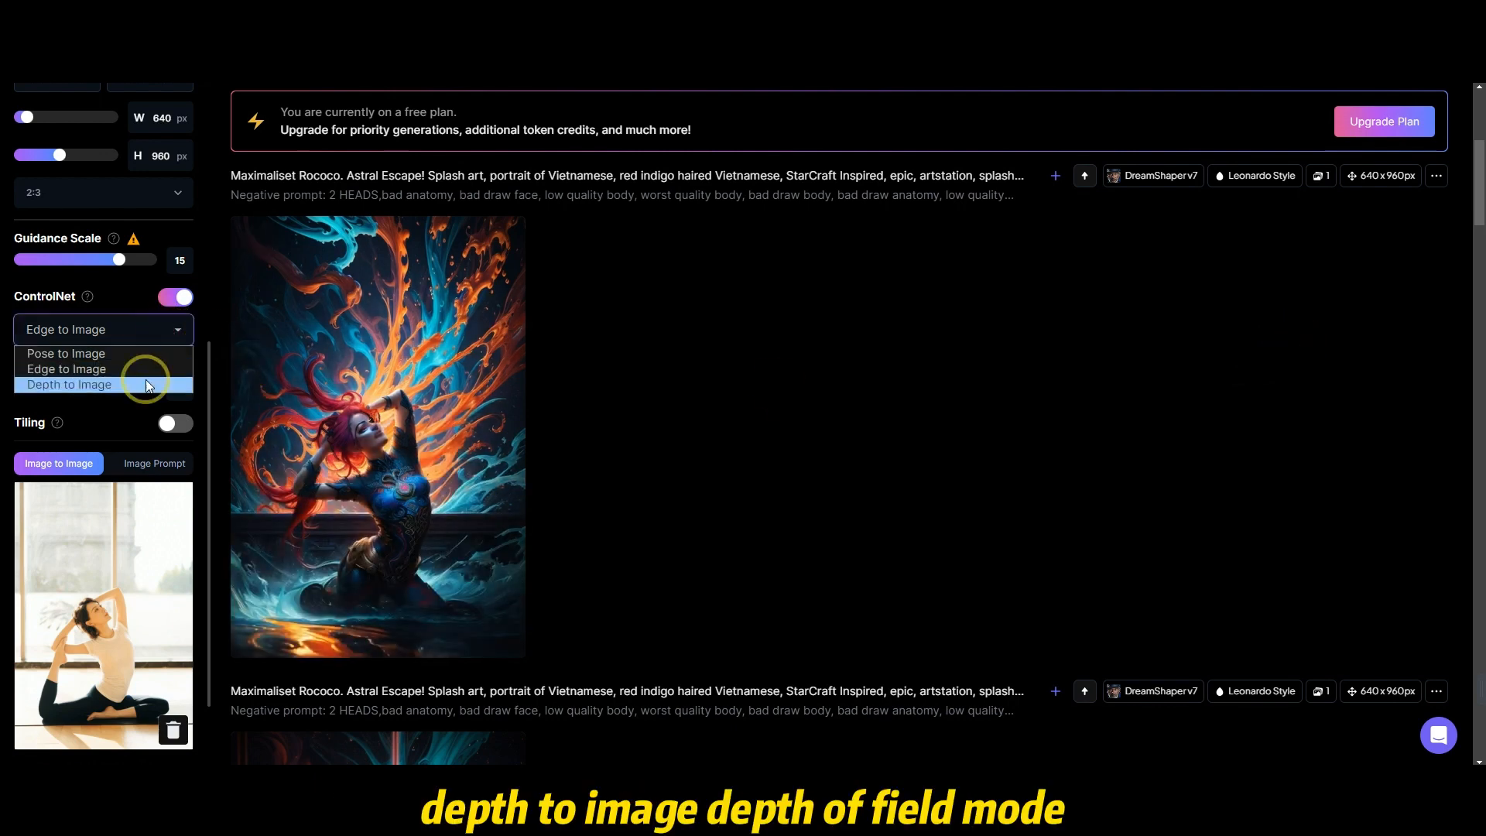
{"action": "left_click", "coordinate": [140, 385]}
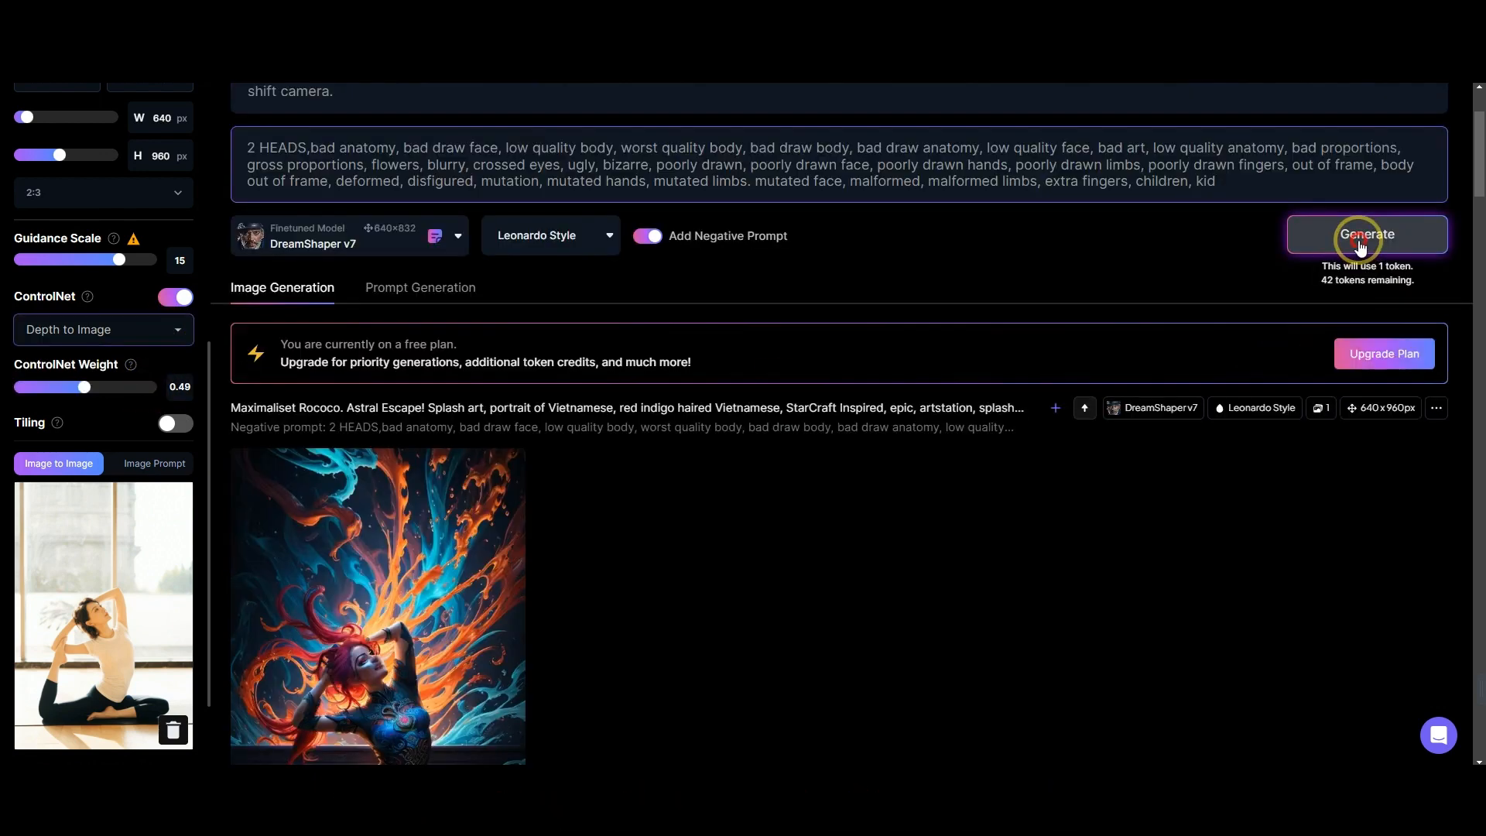
{"action": "left_click", "coordinate": [1323, 232]}
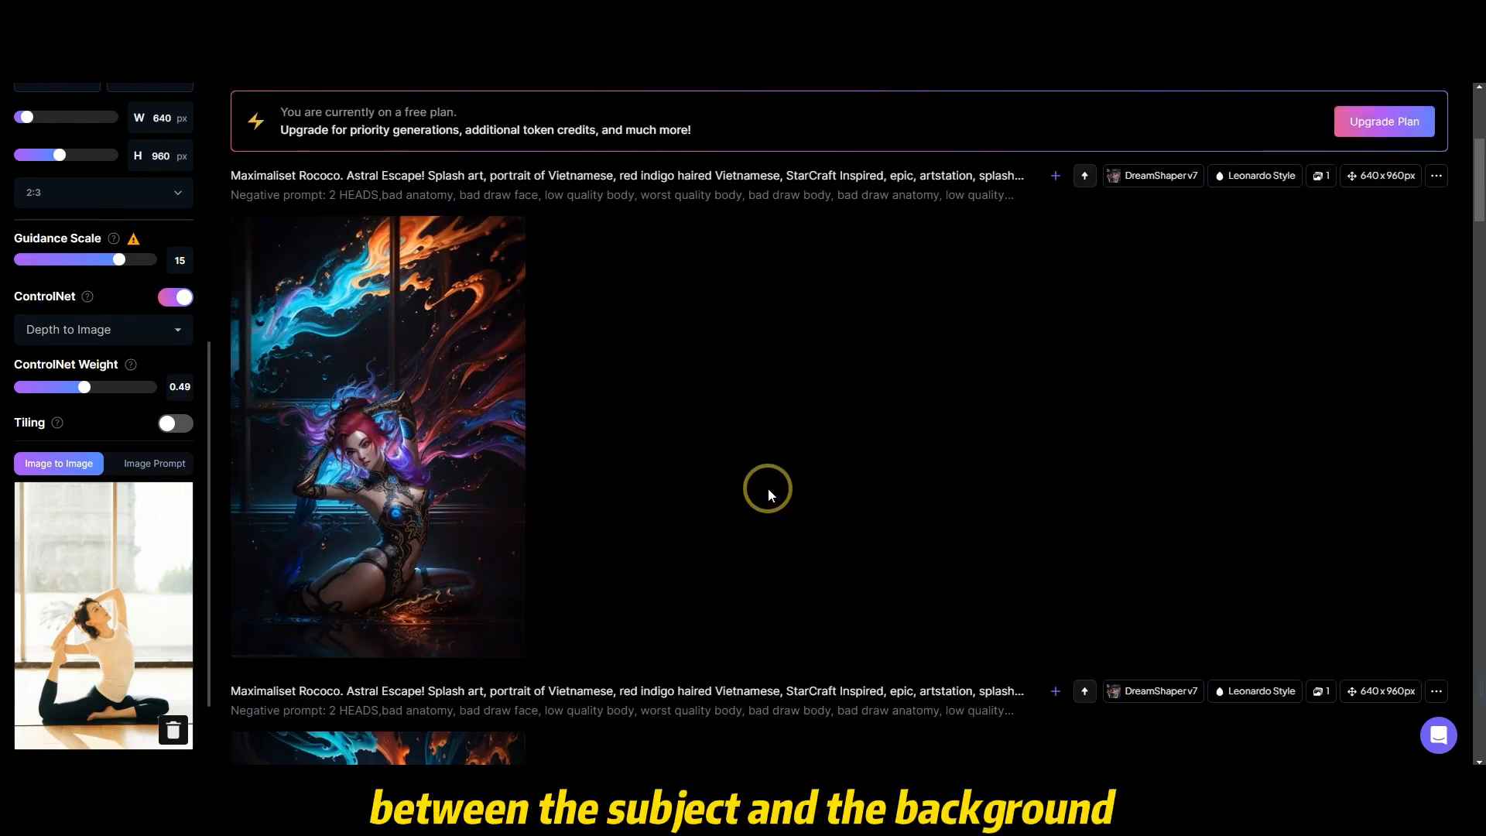
{"action": "scroll", "coordinate": [810, 527], "scroll_direction": "down", "scroll_amount": 1}
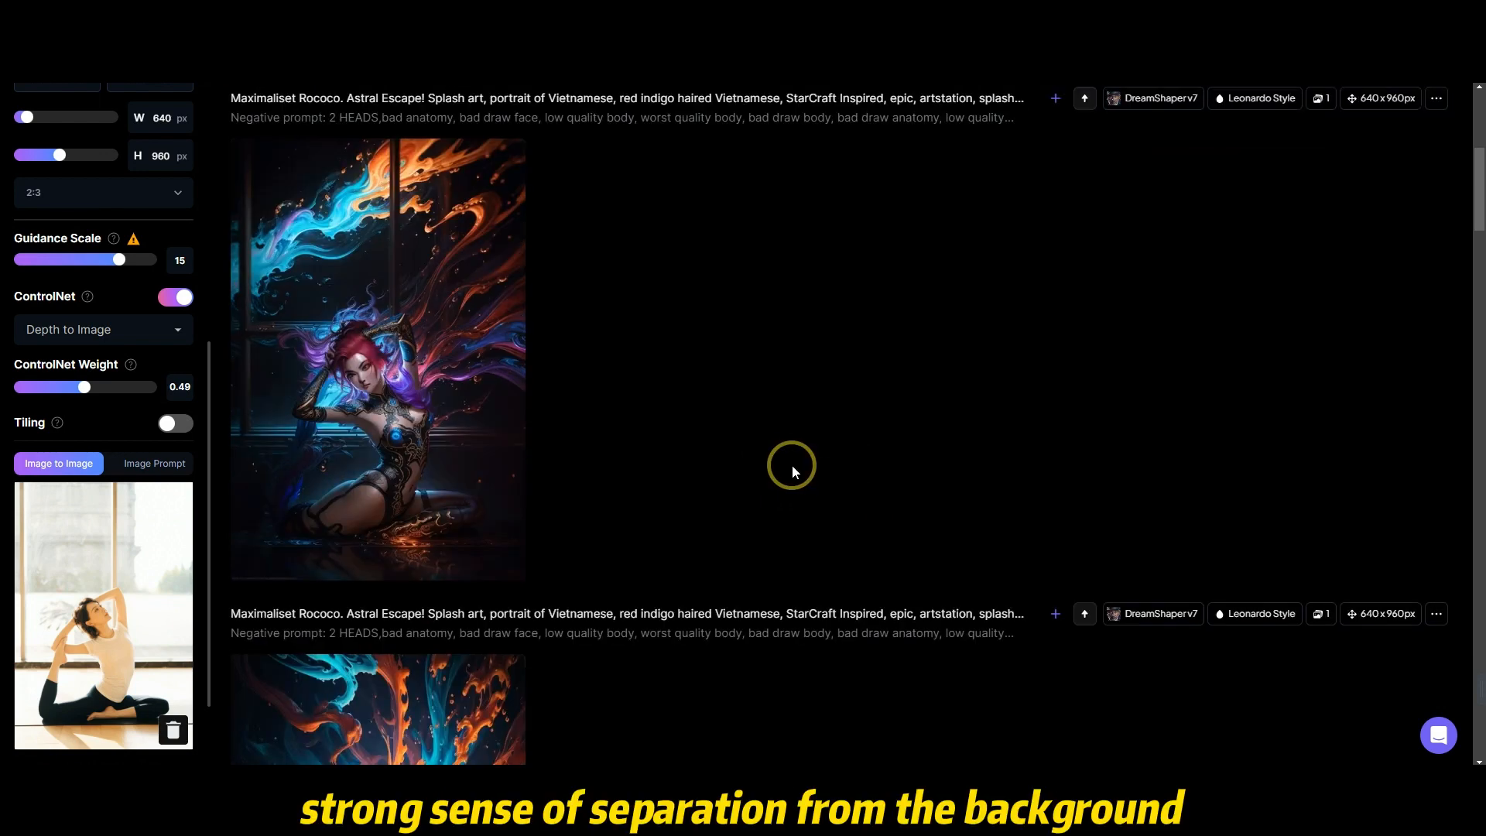
{"action": "scroll", "coordinate": [790, 460], "scroll_direction": "down", "scroll_amount": 6}
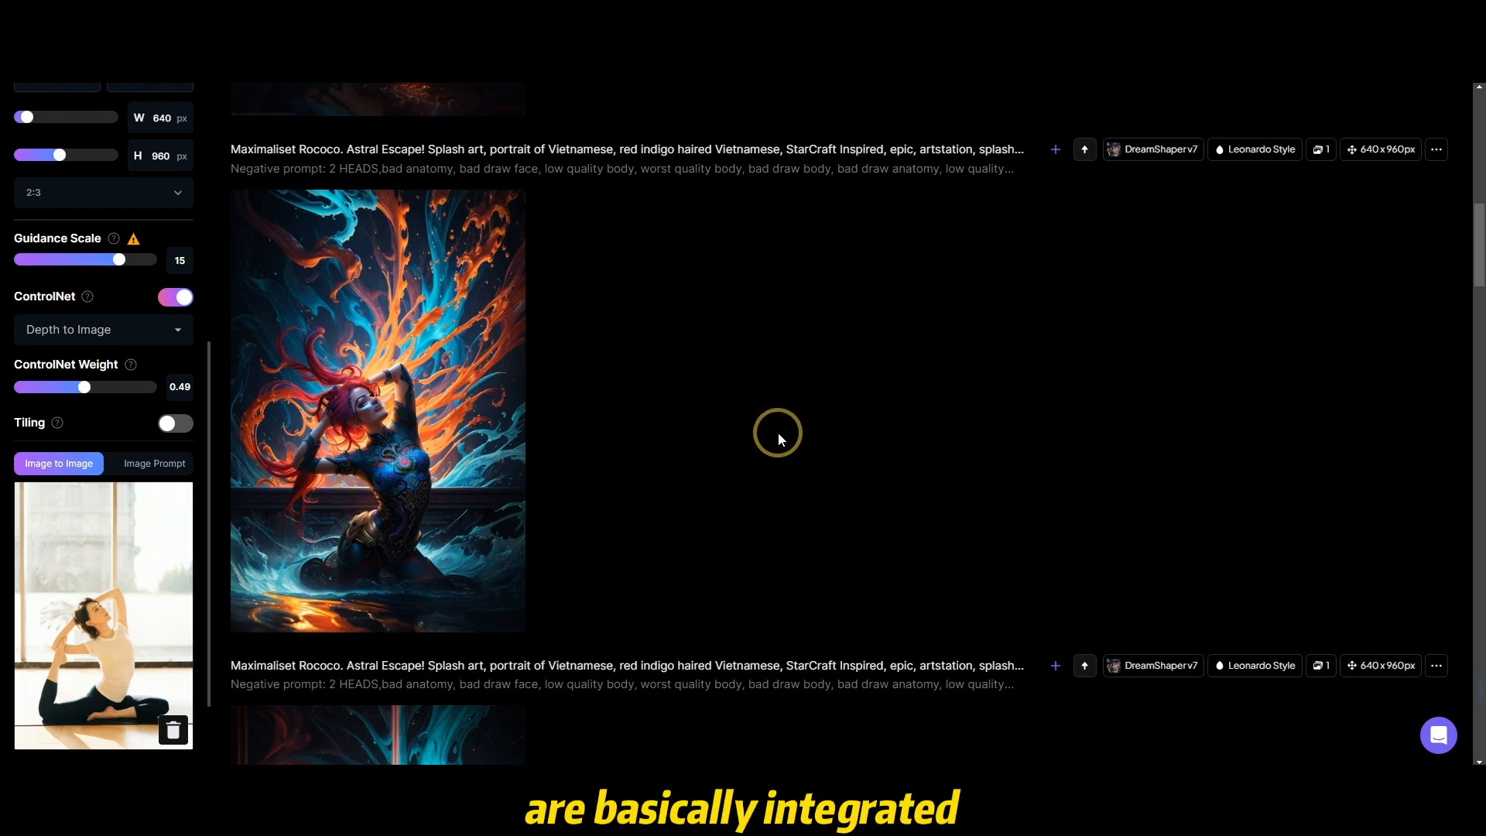
{"action": "scroll", "coordinate": [778, 429], "scroll_direction": "down", "scroll_amount": 7}
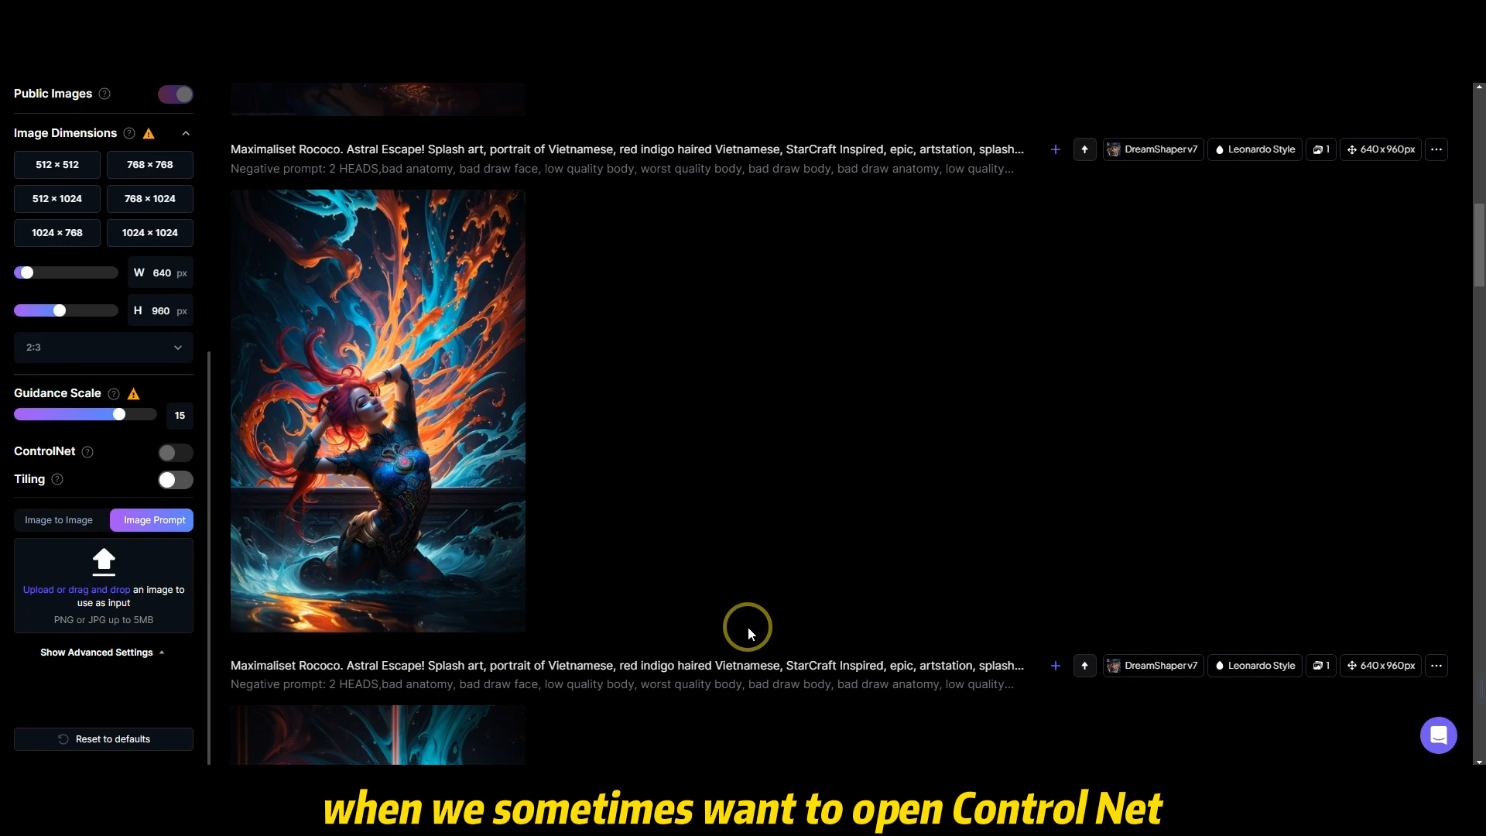
Step: Turn off Prompt Magic, switch the reference mode to Image to Image, and enable ControlNet
{"action": "mouse_move", "coordinate": [165, 450]}
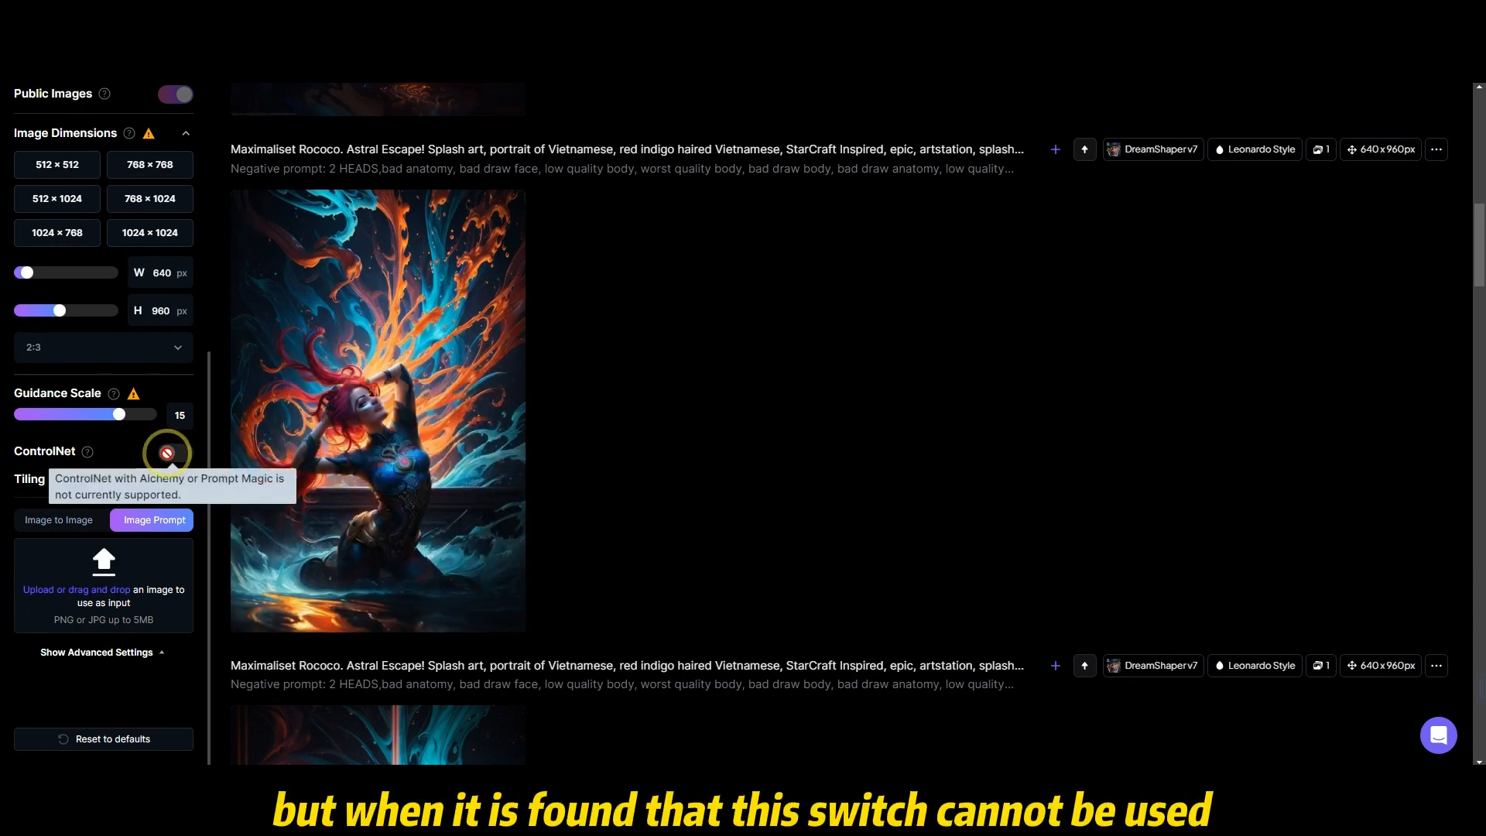
{"action": "scroll", "coordinate": [163, 441], "scroll_direction": "up", "scroll_amount": 4}
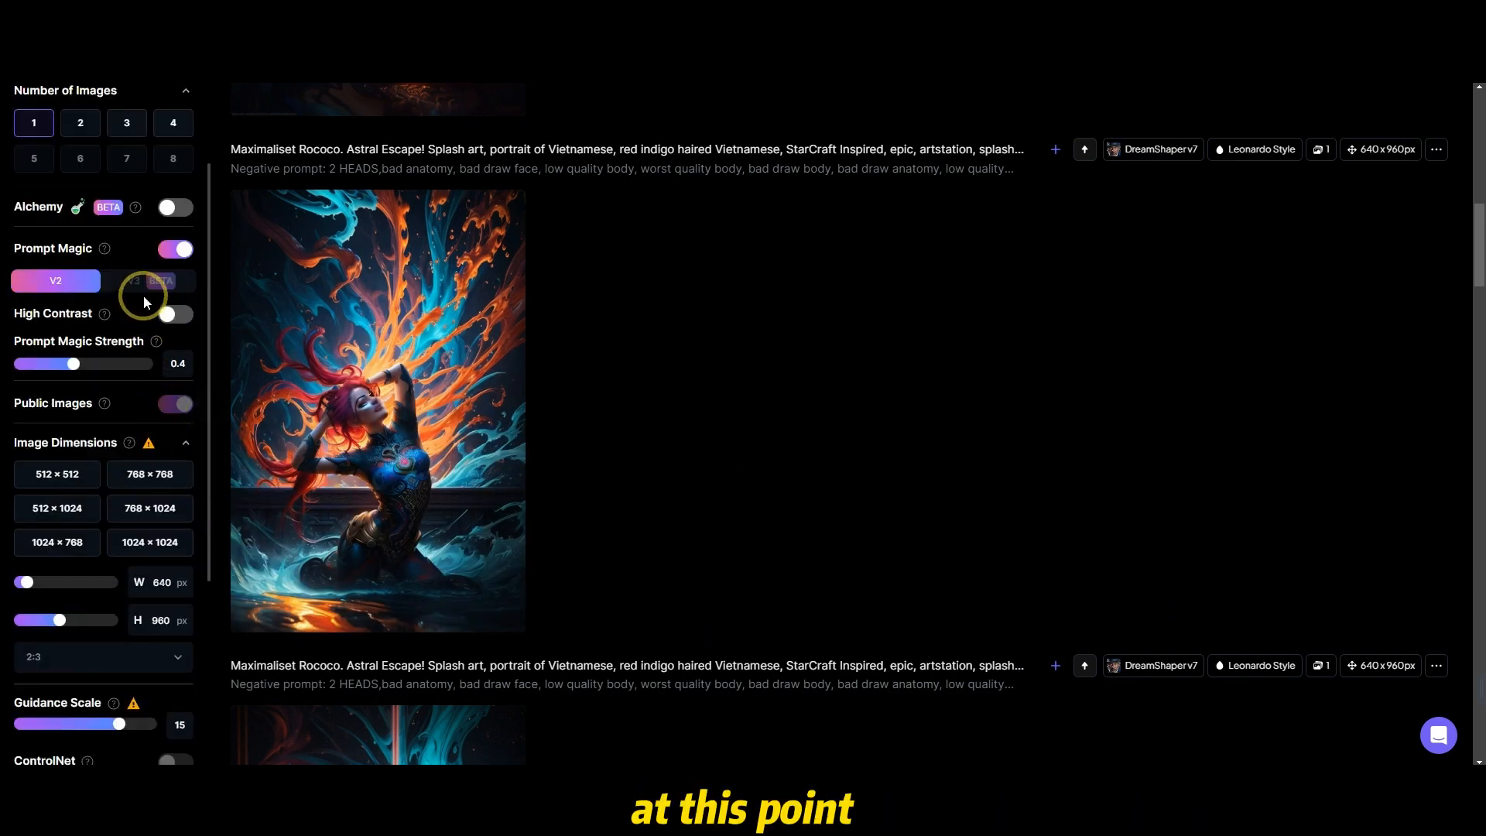
{"action": "left_click", "coordinate": [188, 254]}
{"action": "scroll", "coordinate": [132, 255], "scroll_direction": "down", "scroll_amount": 6}
{"action": "left_click", "coordinate": [68, 273]}
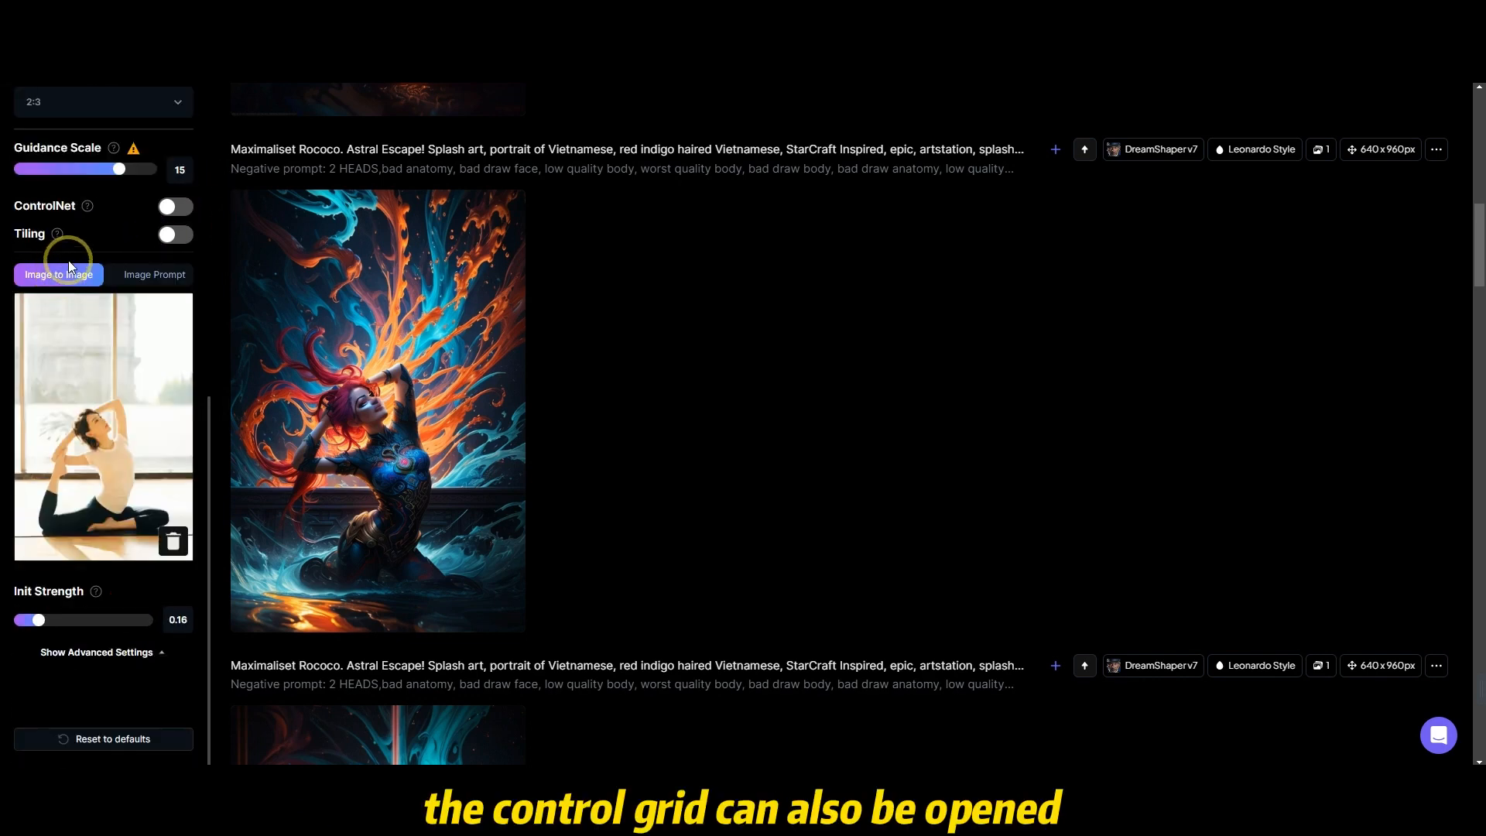
{"action": "left_click", "coordinate": [175, 206]}
{"action": "scroll", "coordinate": [145, 309], "scroll_direction": "up", "scroll_amount": 6}
{"action": "mouse_move", "coordinate": [167, 273]}
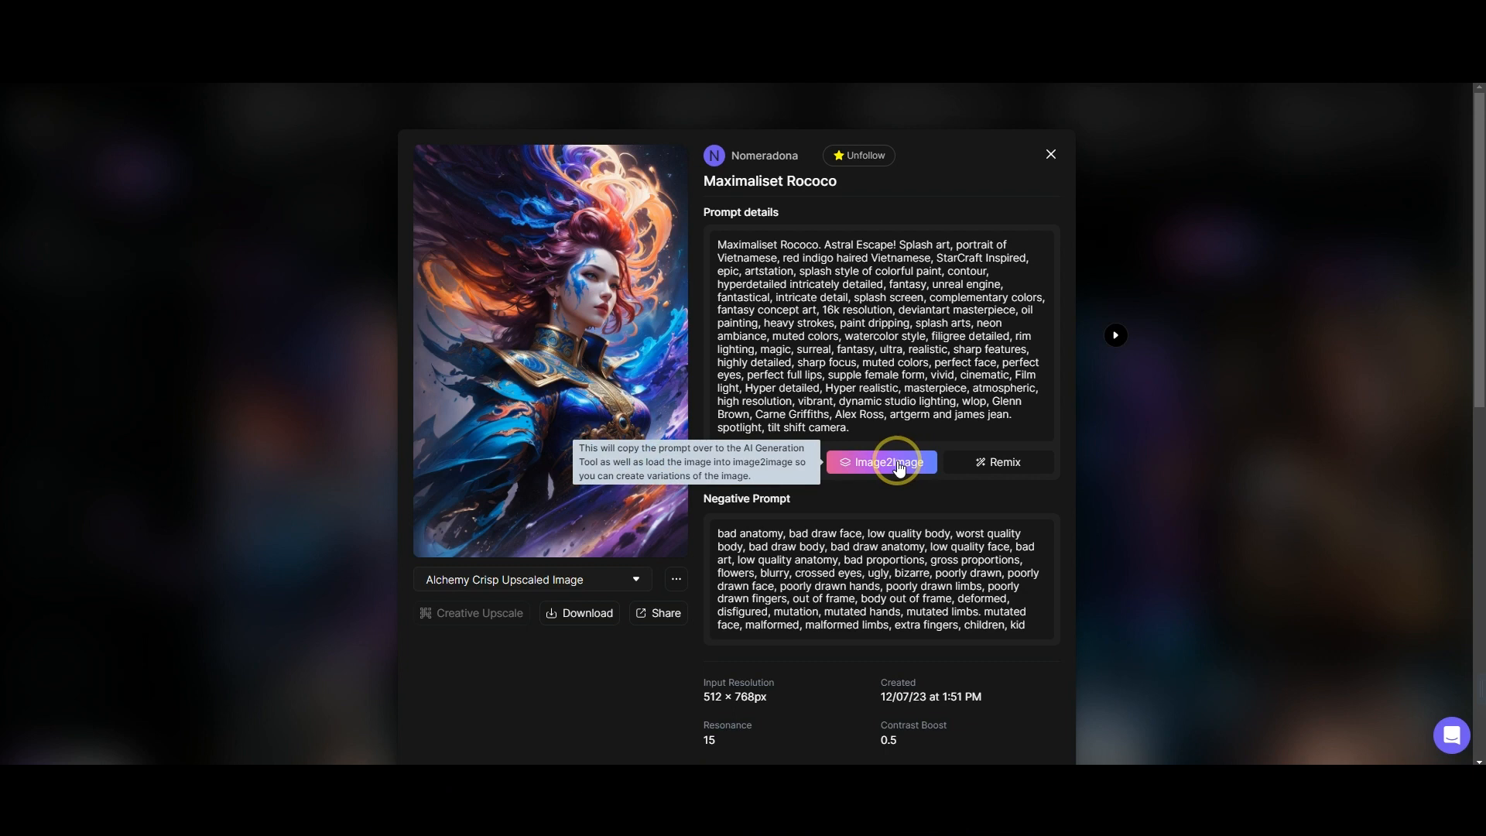
Step: Load the Maximaliset Rococo artwork as the Image2Image reference, replace the prompt with "an old man", and generate an image
{"action": "left_click", "coordinate": [899, 467]}
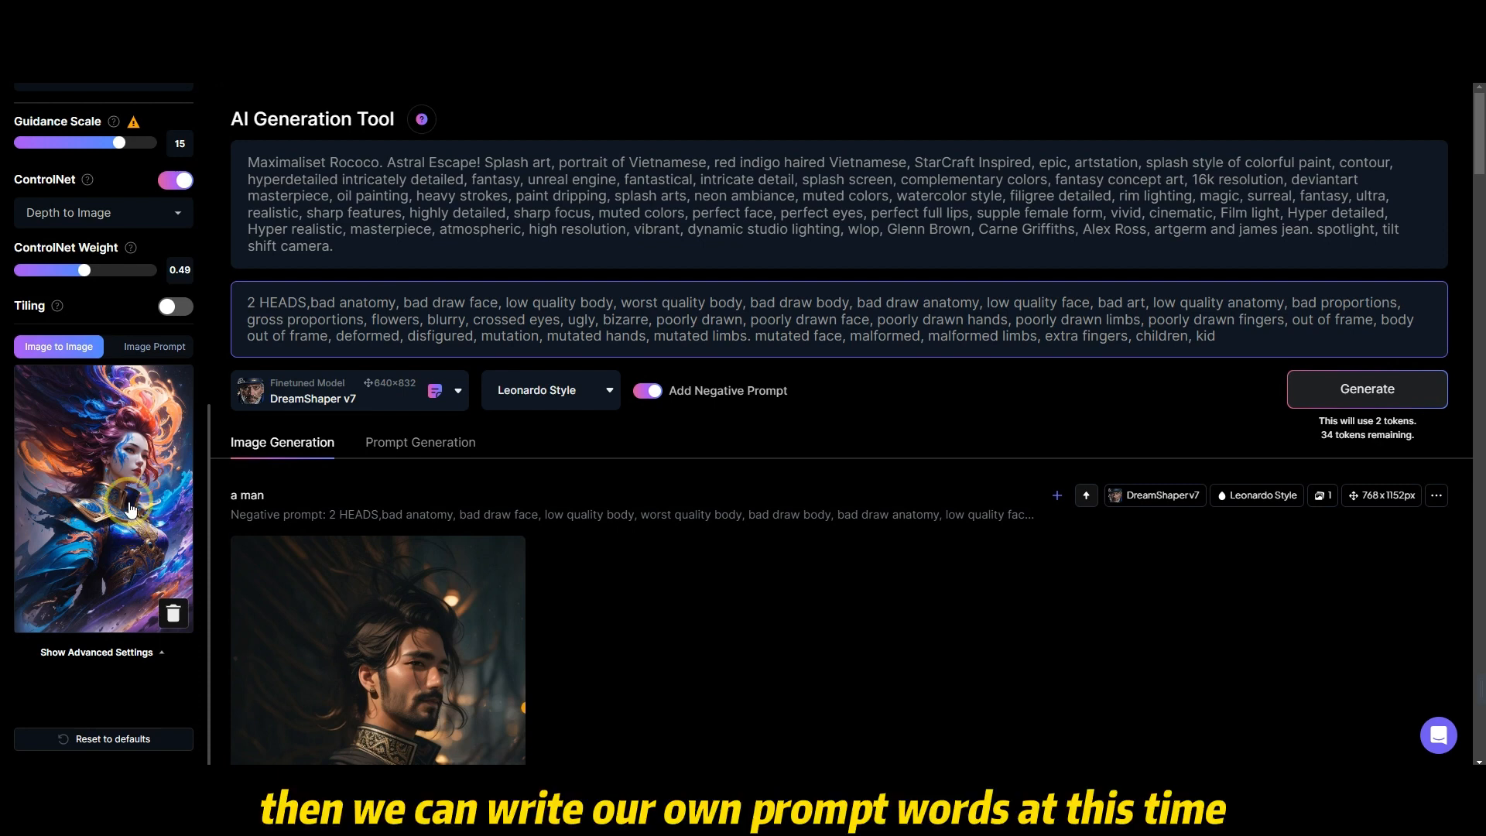
{"action": "left_click_drag", "start_coordinate": [334, 246], "coordinate": [249, 165]}
{"action": "key", "text": "BackSpace"}
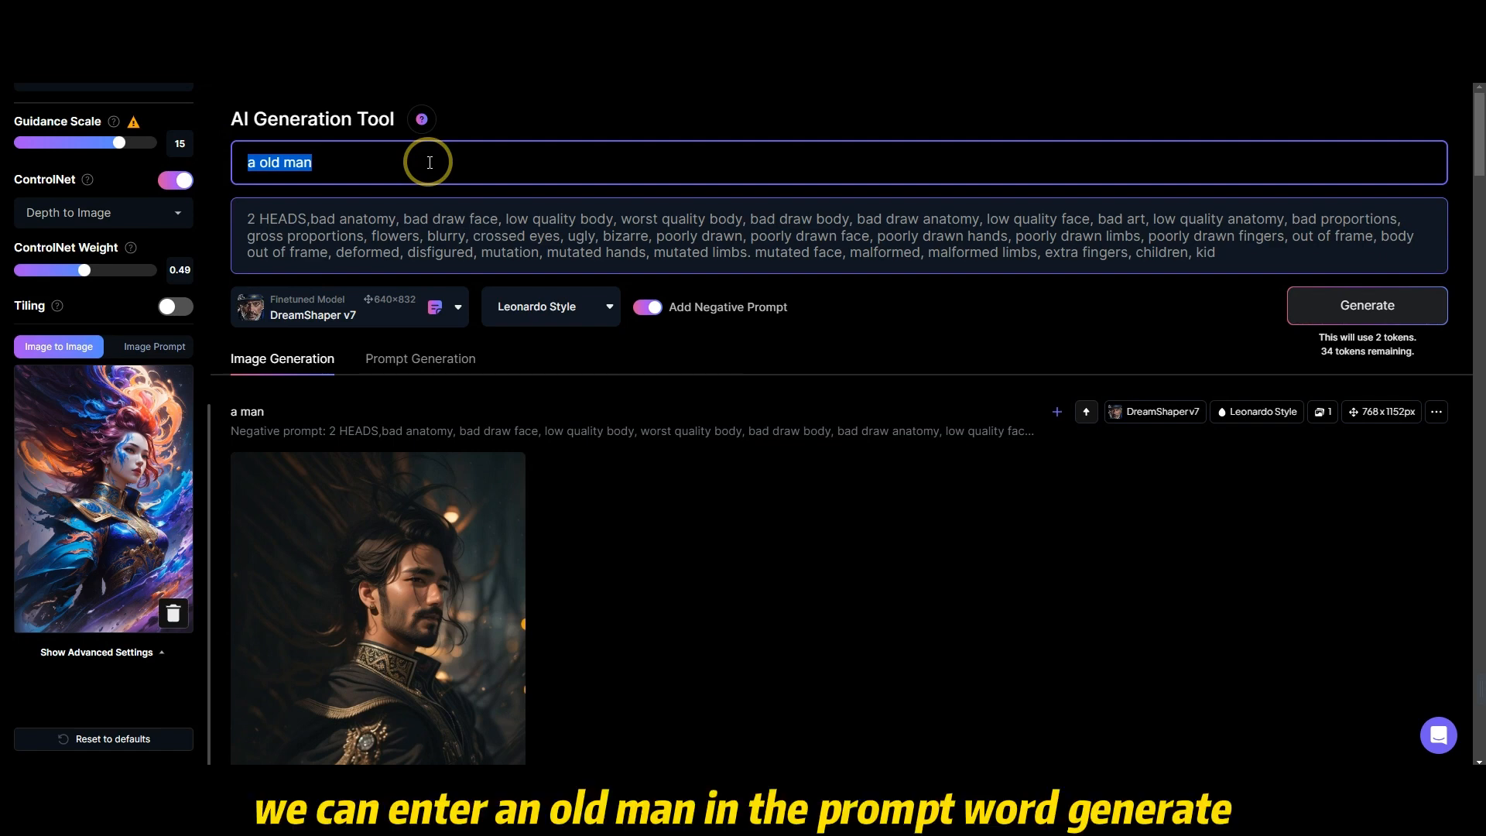
{"action": "type", "text": "an old man"}
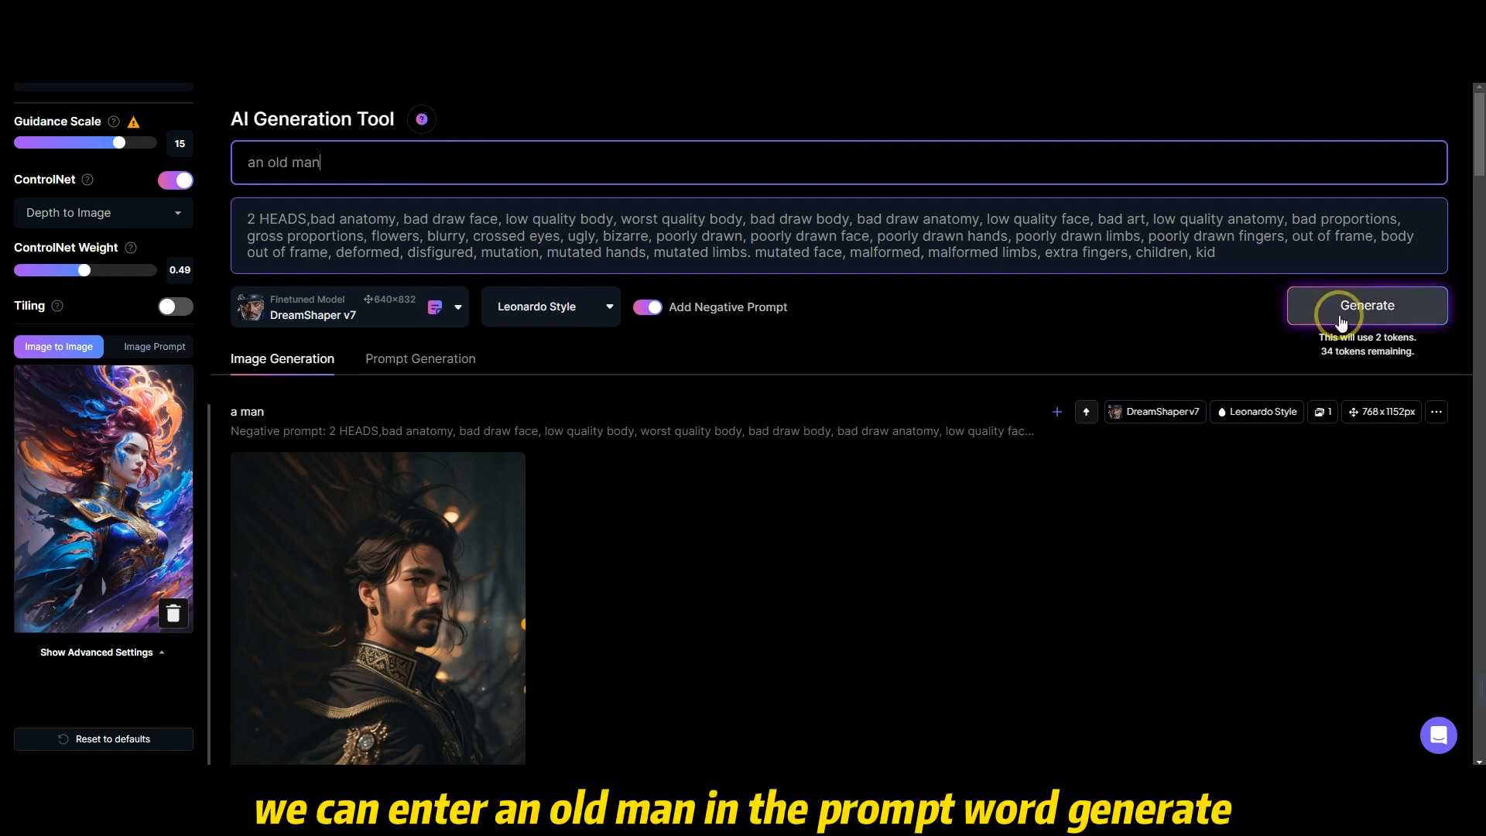
{"action": "left_click", "coordinate": [1340, 315]}
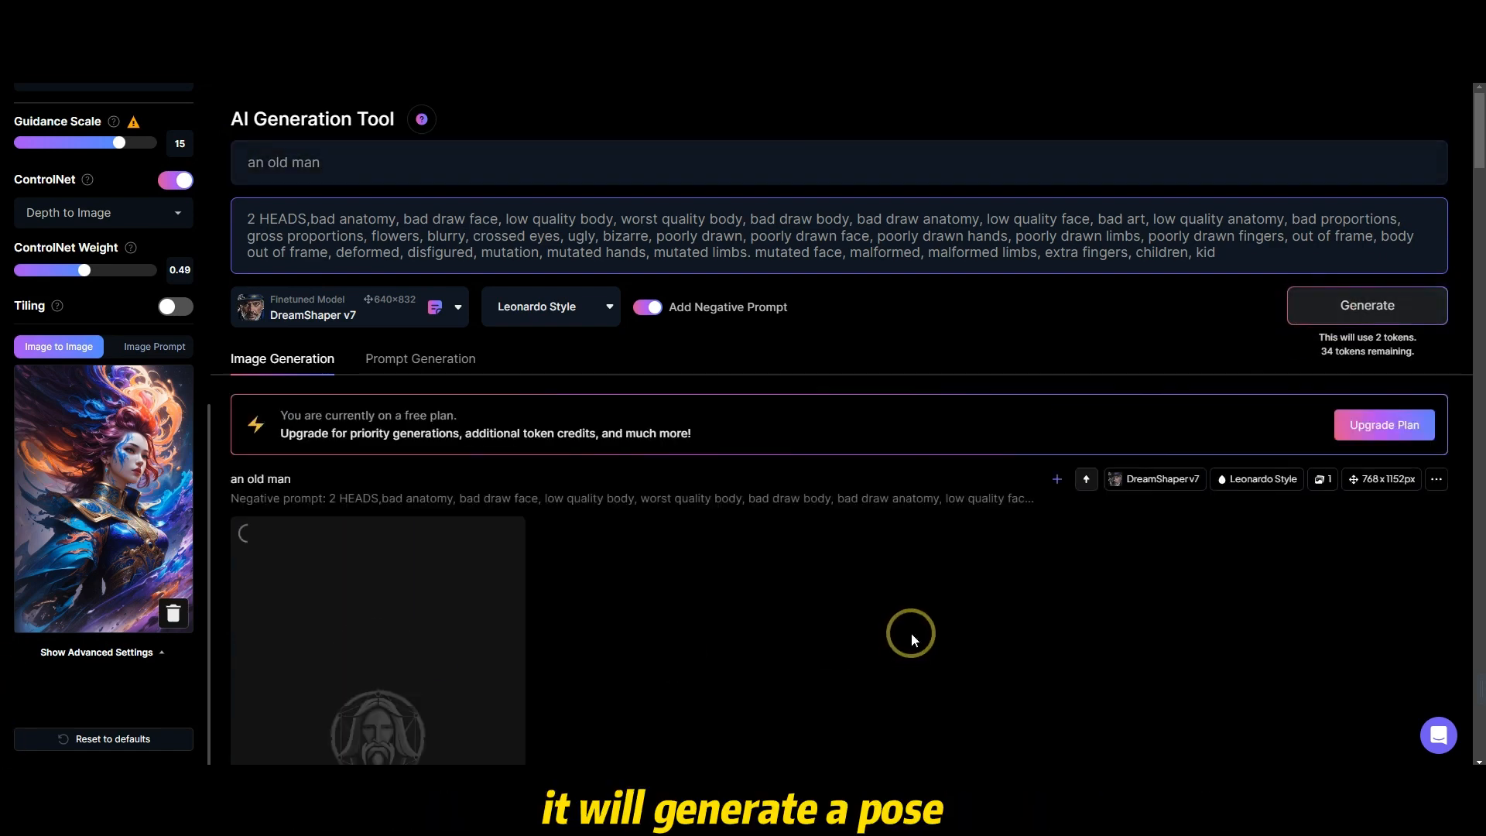
{"action": "scroll", "coordinate": [844, 416], "scroll_direction": "down", "scroll_amount": 3}
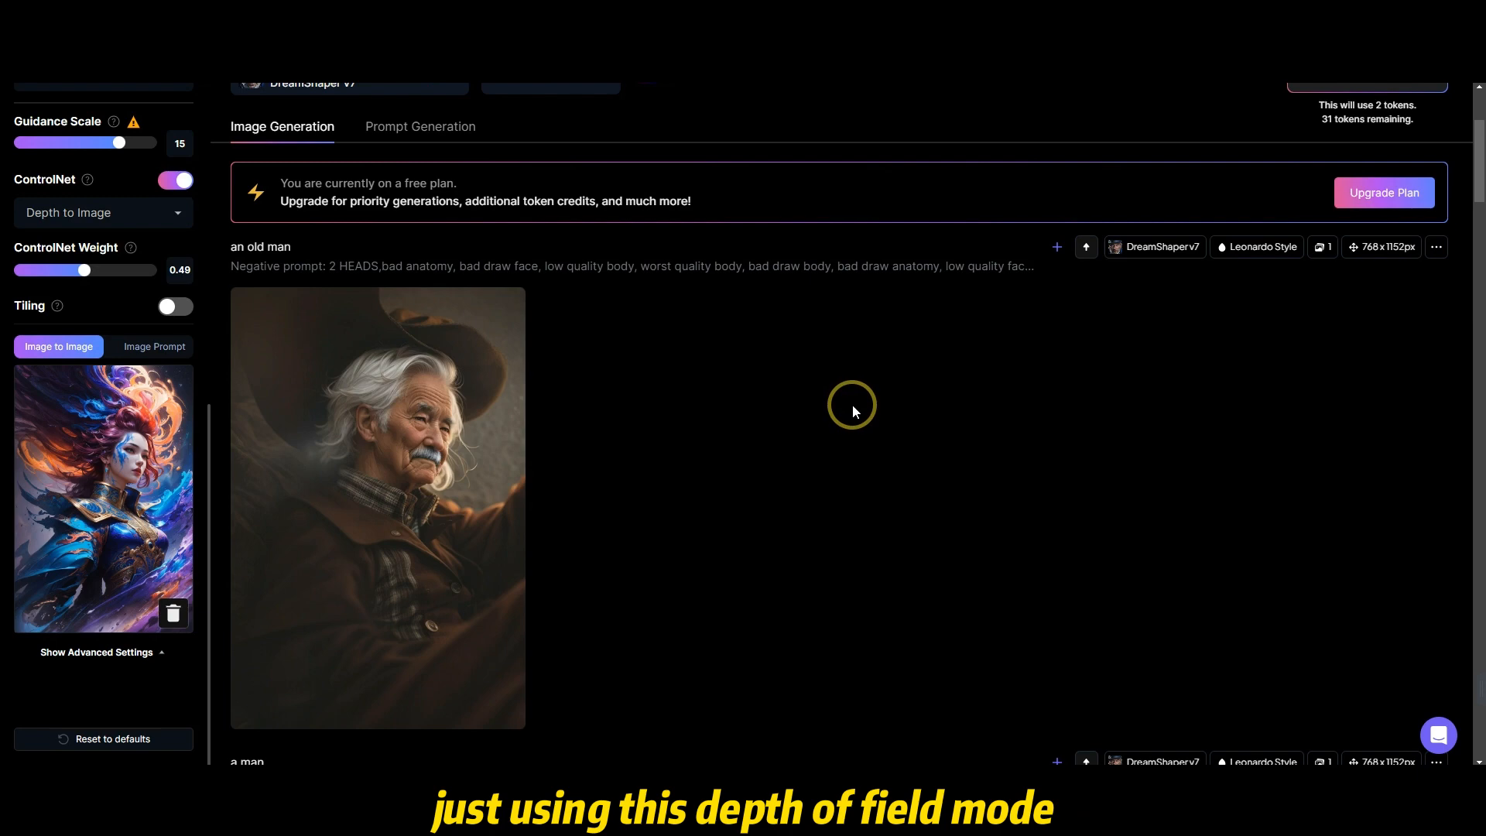
Step: Switch ControlNet to Pose to Image and generate the old man again
{"action": "left_click", "coordinate": [145, 210]}
{"action": "left_click", "coordinate": [141, 235]}
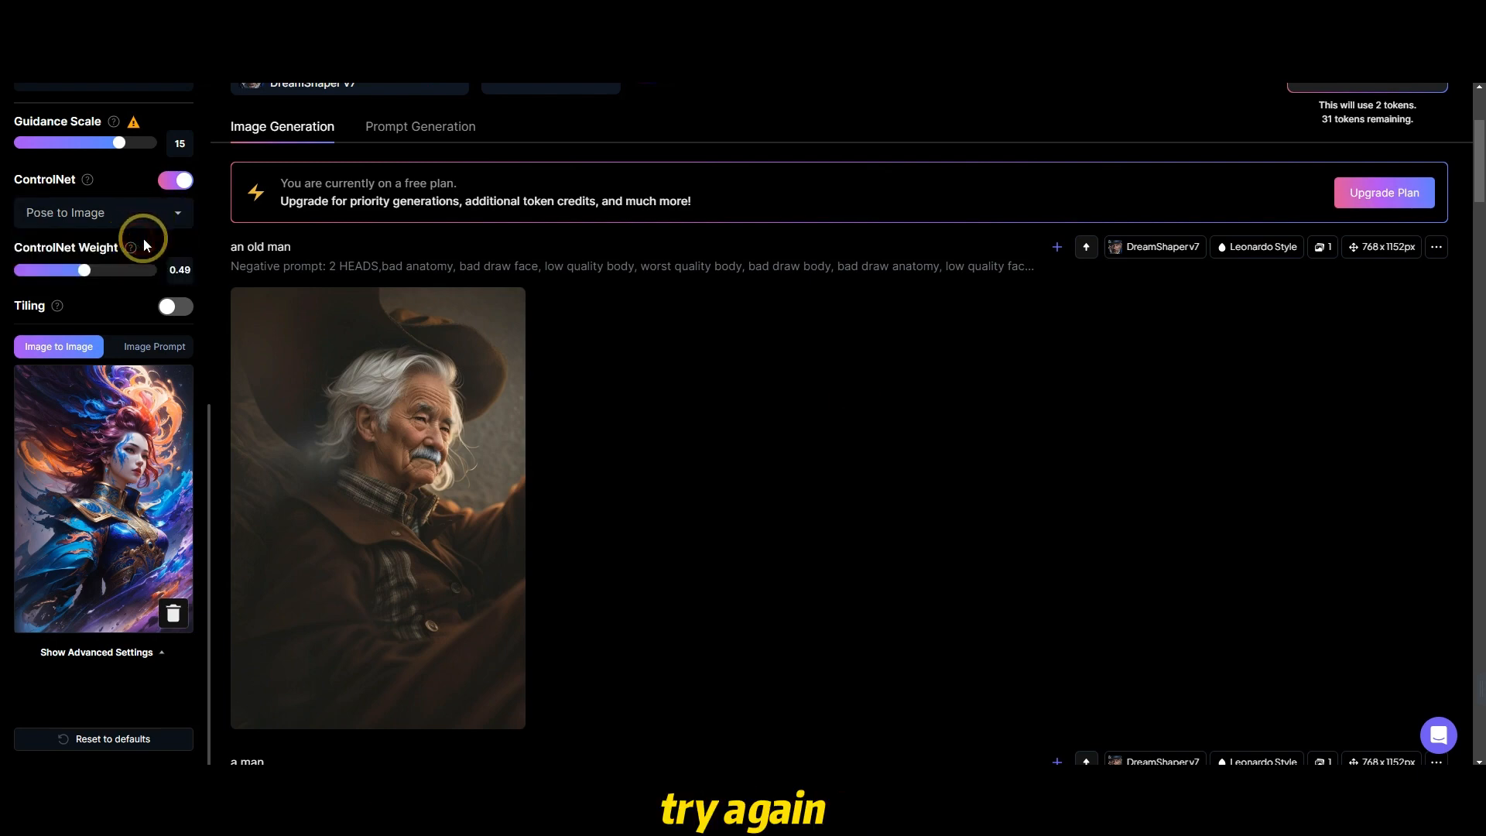
{"action": "scroll", "coordinate": [1339, 325], "scroll_direction": "up", "scroll_amount": 3}
{"action": "left_click", "coordinate": [1354, 308]}
{"action": "scroll", "coordinate": [838, 385], "scroll_direction": "down", "scroll_amount": 3}
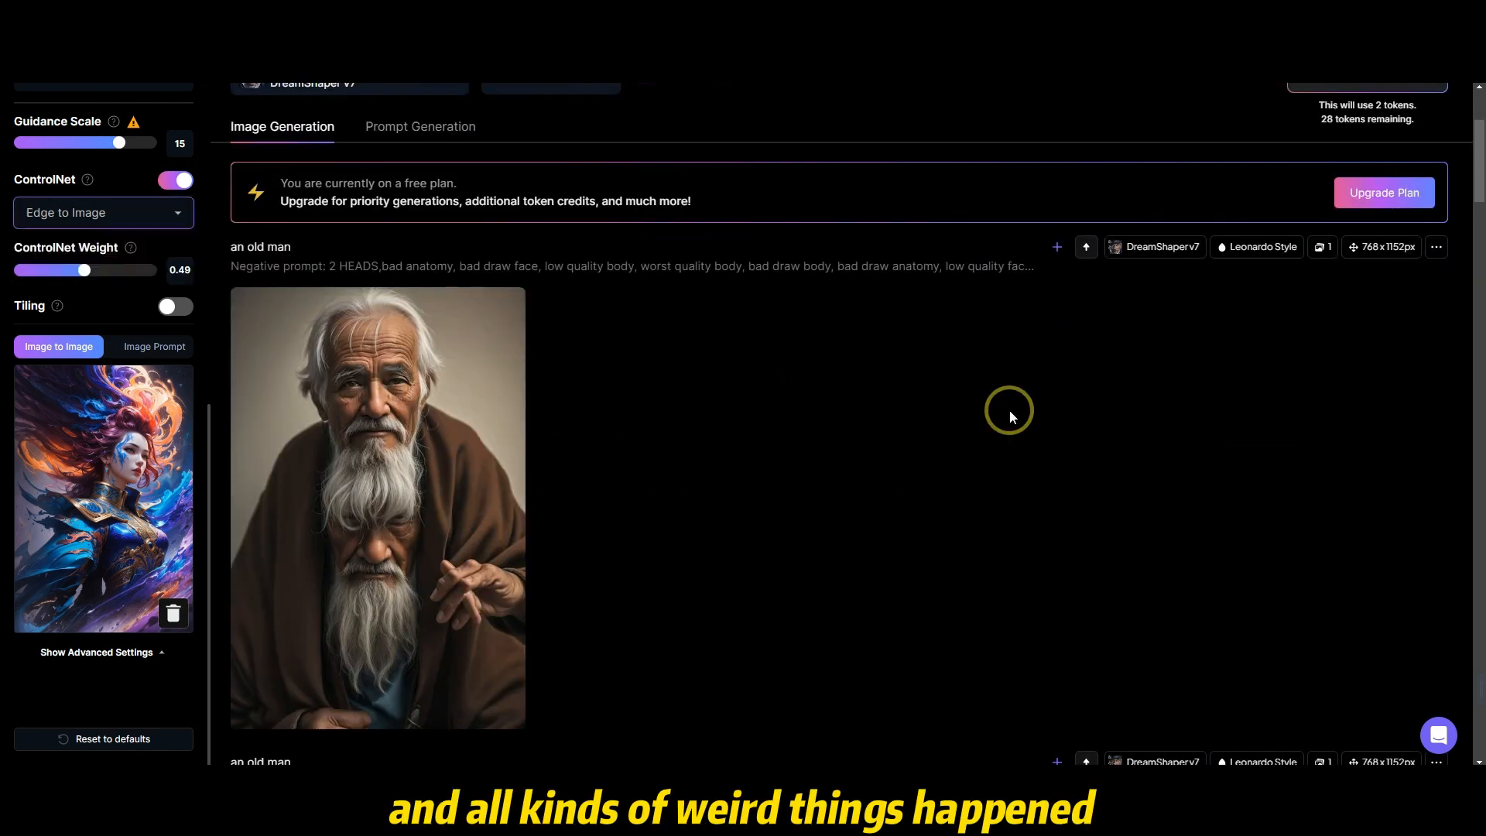
Step: Generate the old man in Edge to Image mode, and again with the ControlNet Weight set to 0.92
{"action": "scroll", "coordinate": [1074, 430], "scroll_direction": "up", "scroll_amount": 1}
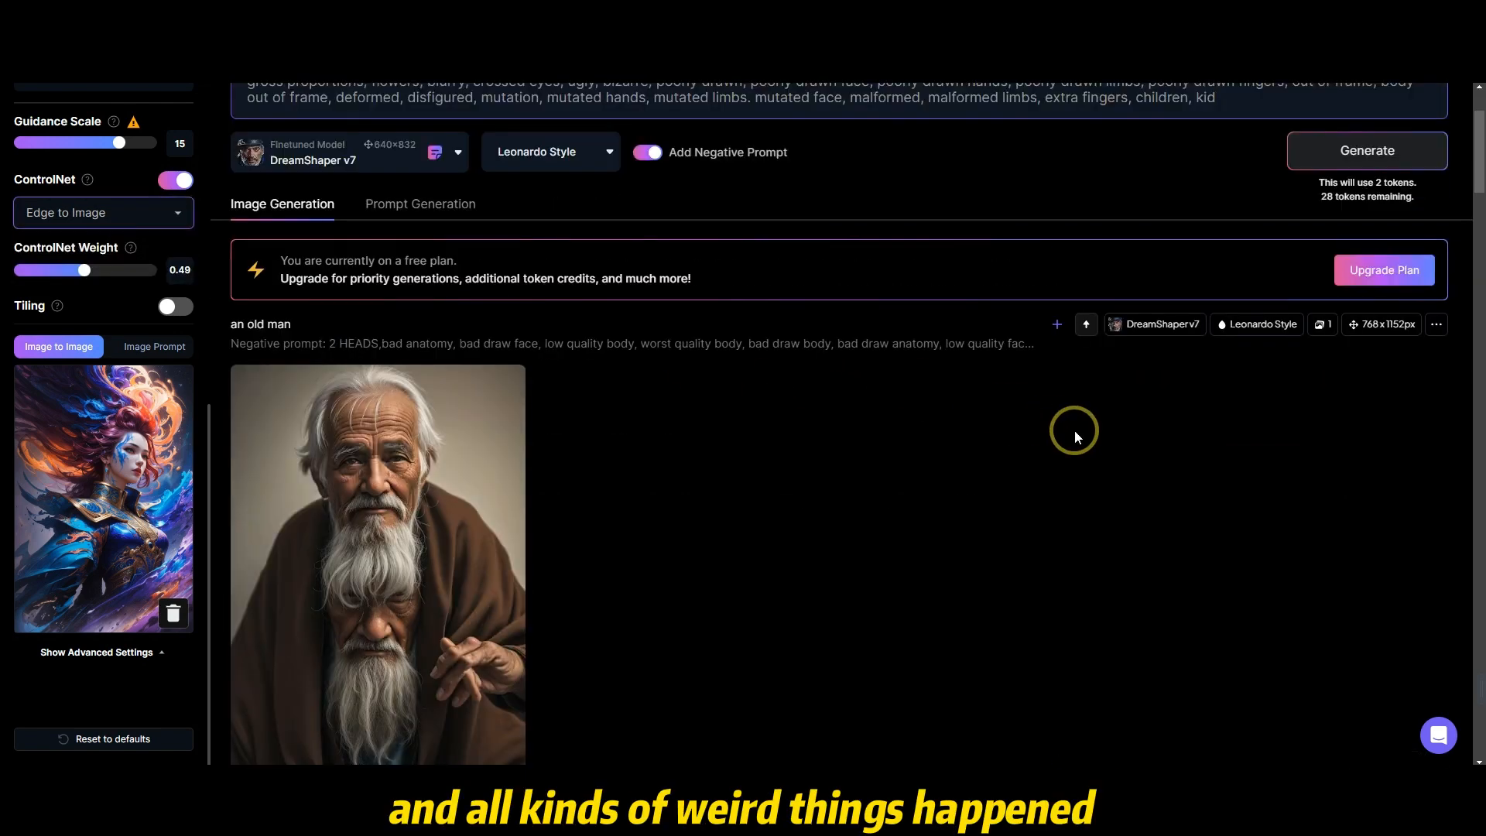
{"action": "left_click", "coordinate": [1366, 150]}
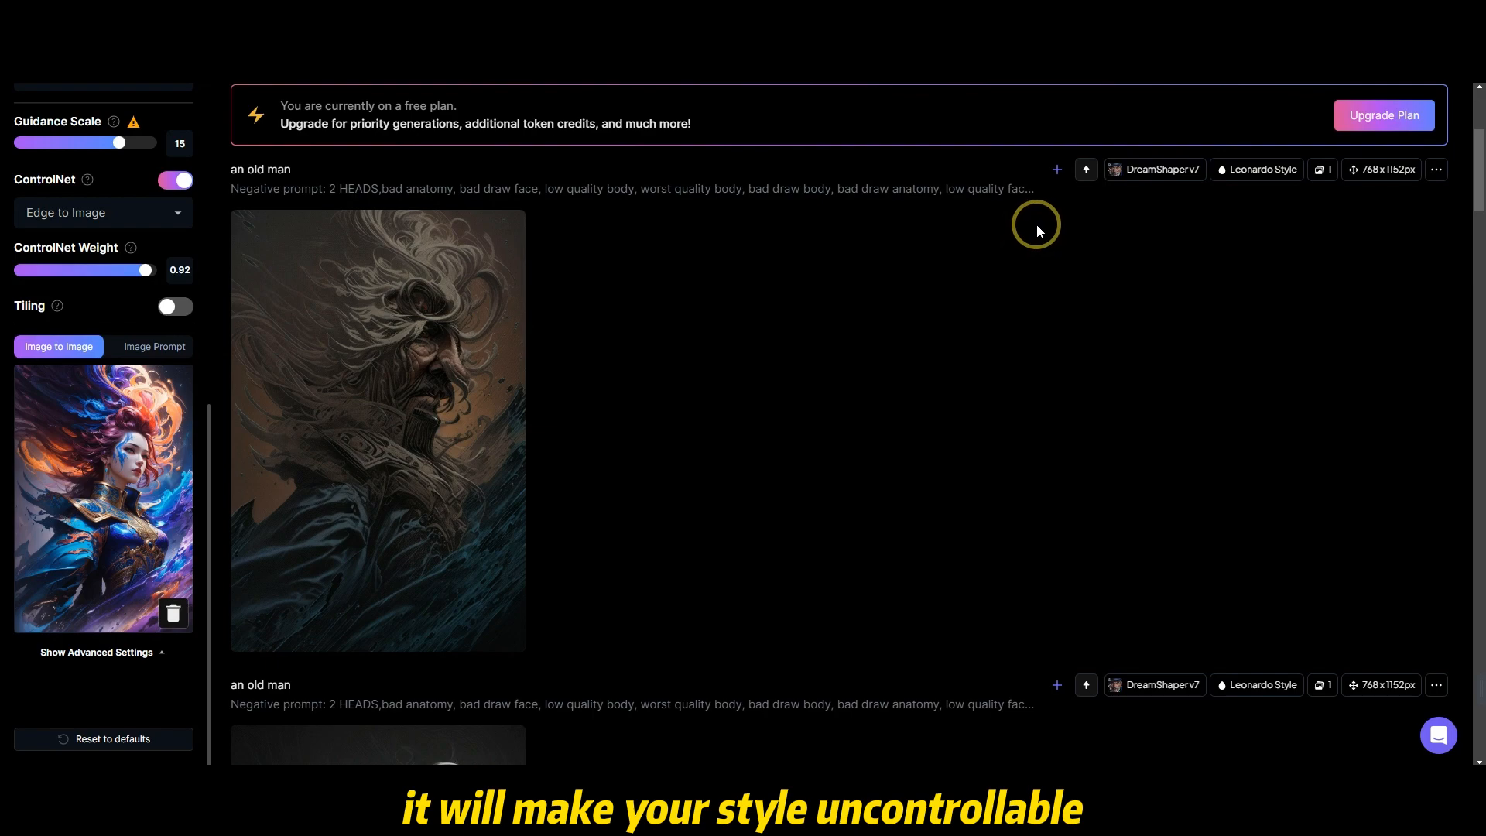
{"action": "scroll", "coordinate": [1040, 222], "scroll_direction": "up", "scroll_amount": 4}
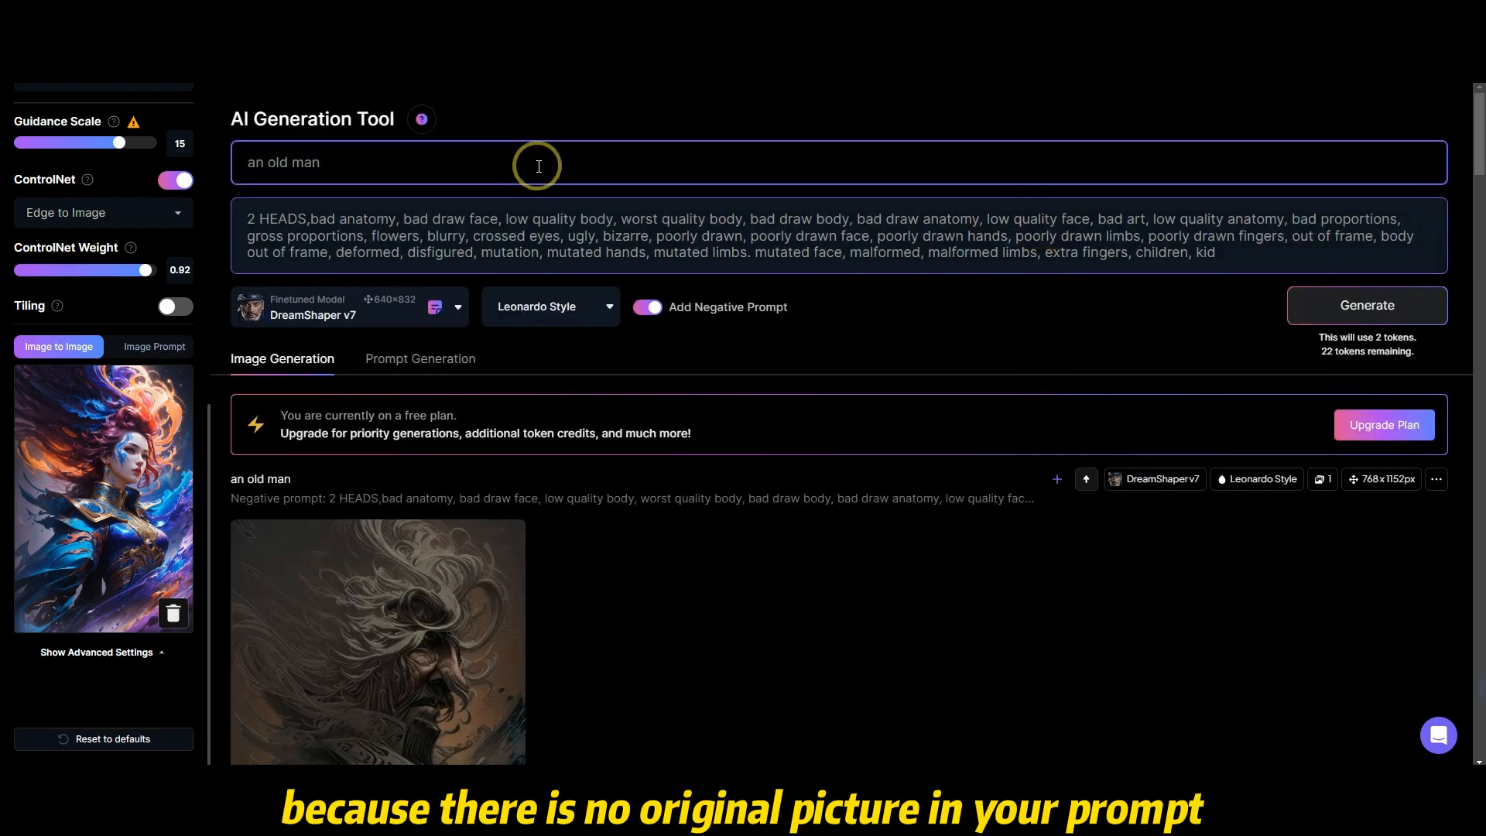